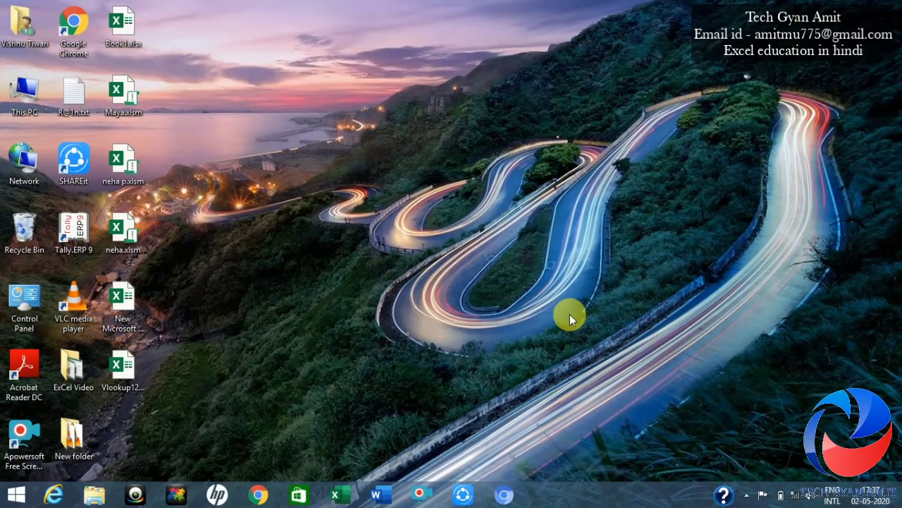
Open the neha p.xlsm workbook and clear the login form's fields.
left_click(132, 175)
double_click(132, 177)
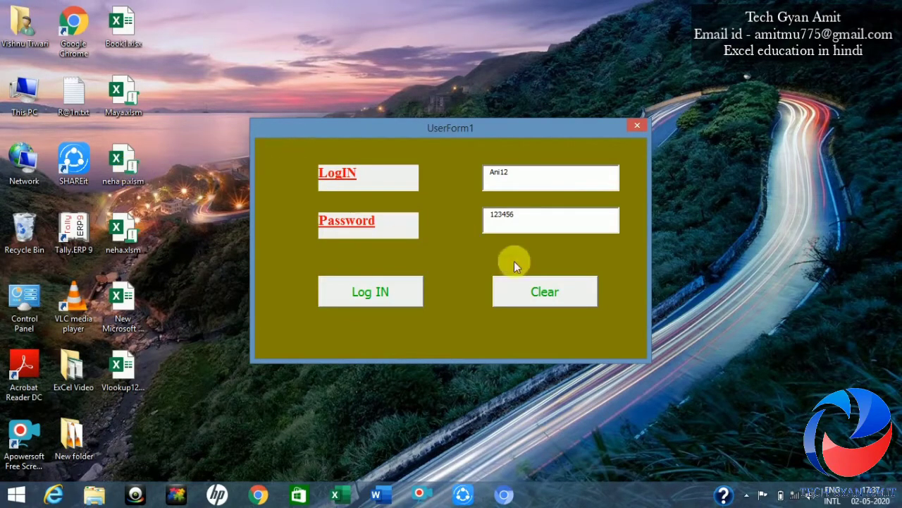
left_click(543, 292)
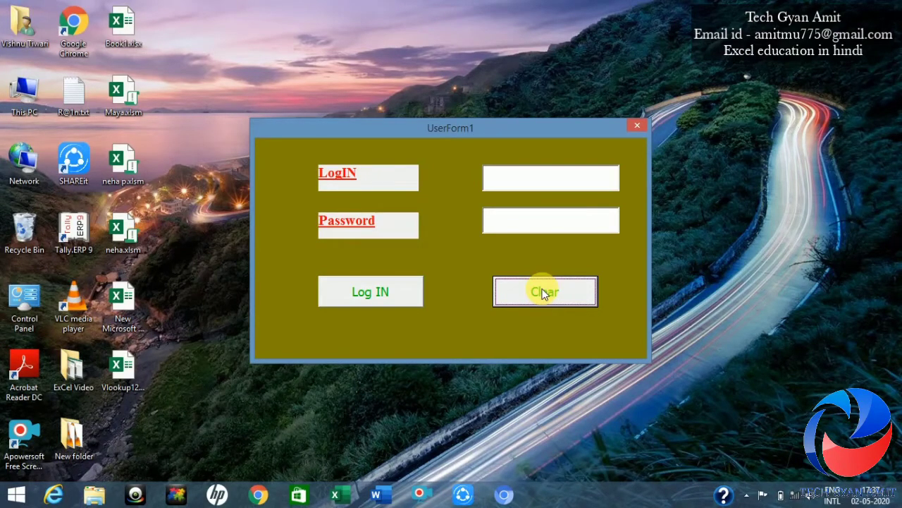
Log in with the first user's id and password and acknowledge the welcome message.
left_click(507, 186)
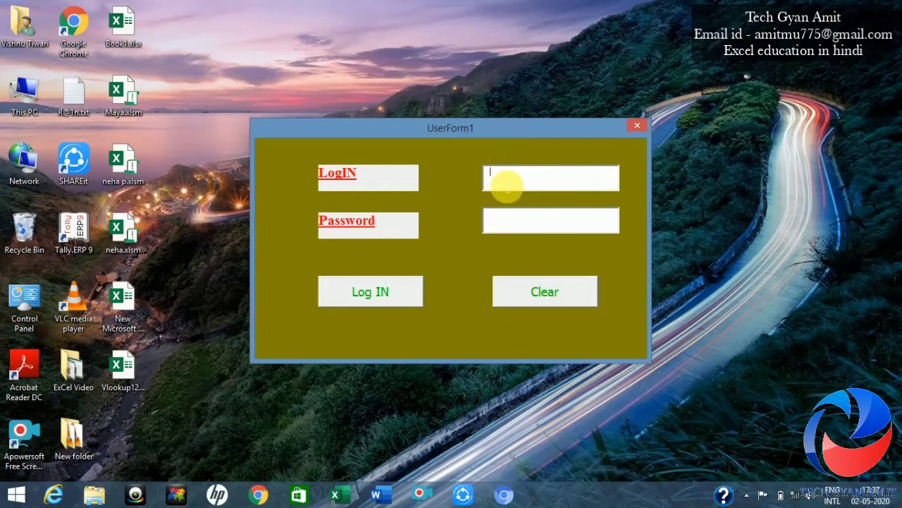
type("Ani")
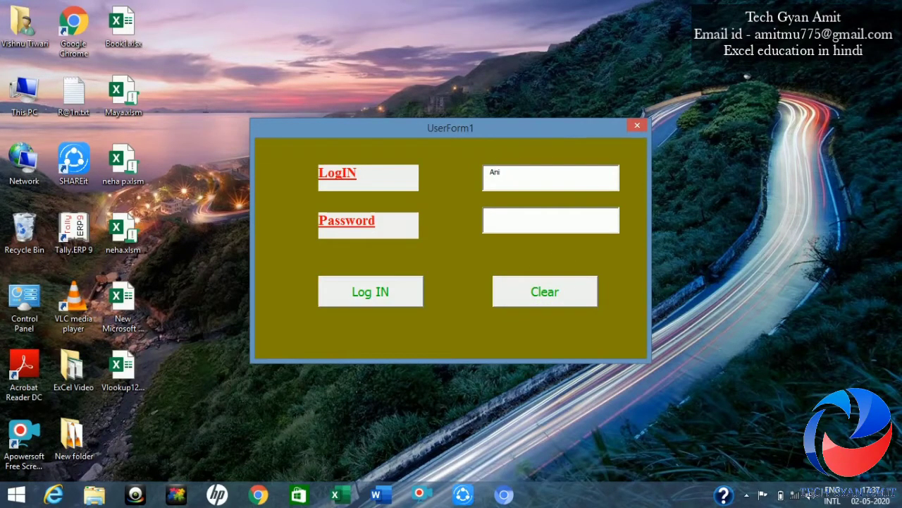
type("12")
left_click(520, 217)
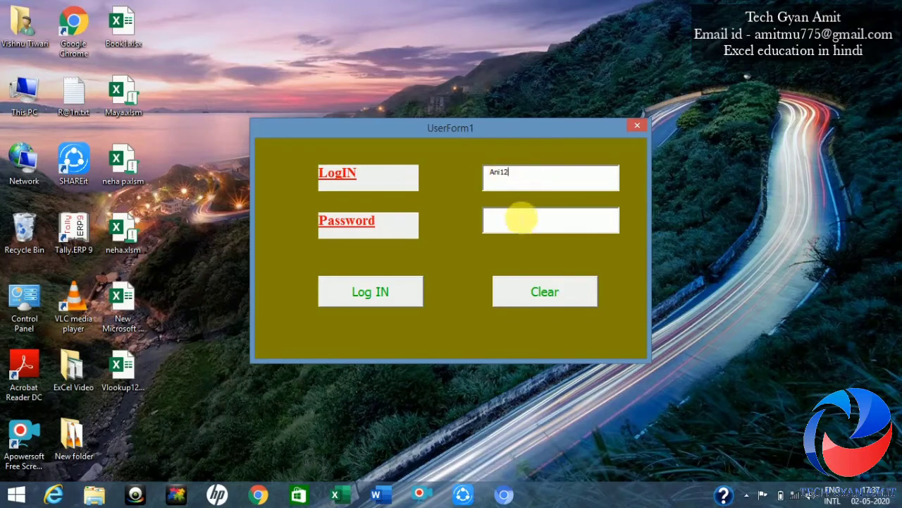
type("1234")
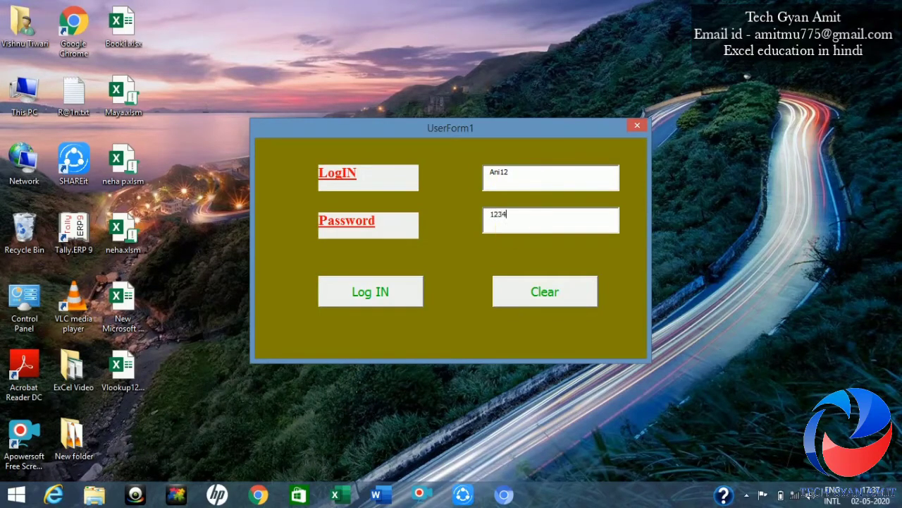
type("56")
left_click(365, 294)
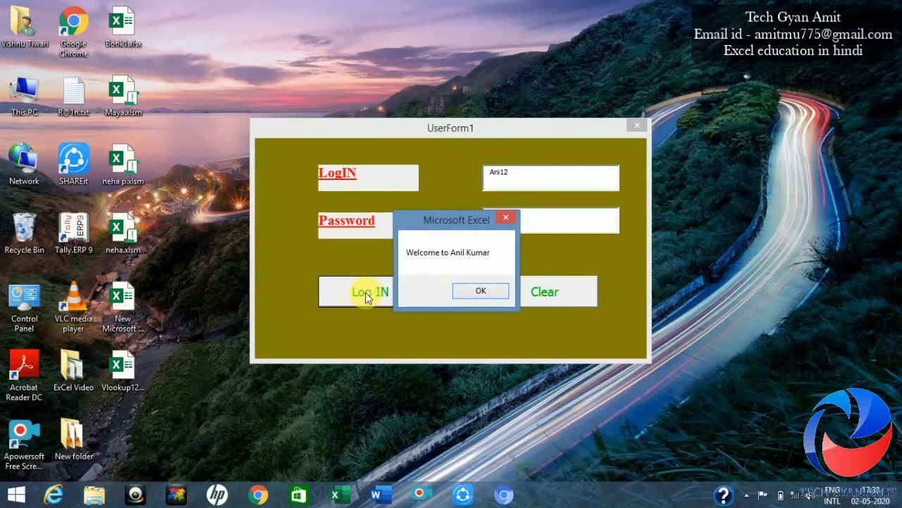
left_click(477, 294)
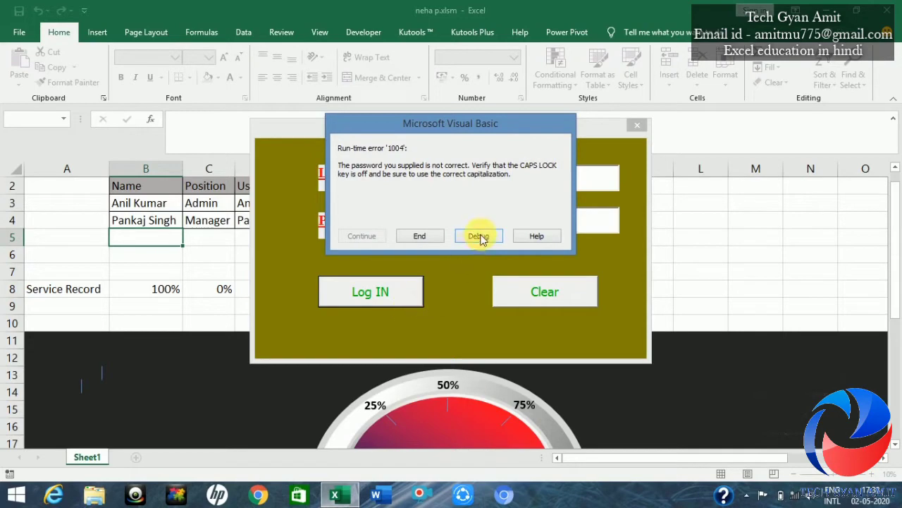
End the macro at run-time error 1004 so the login form closes.
left_click(421, 236)
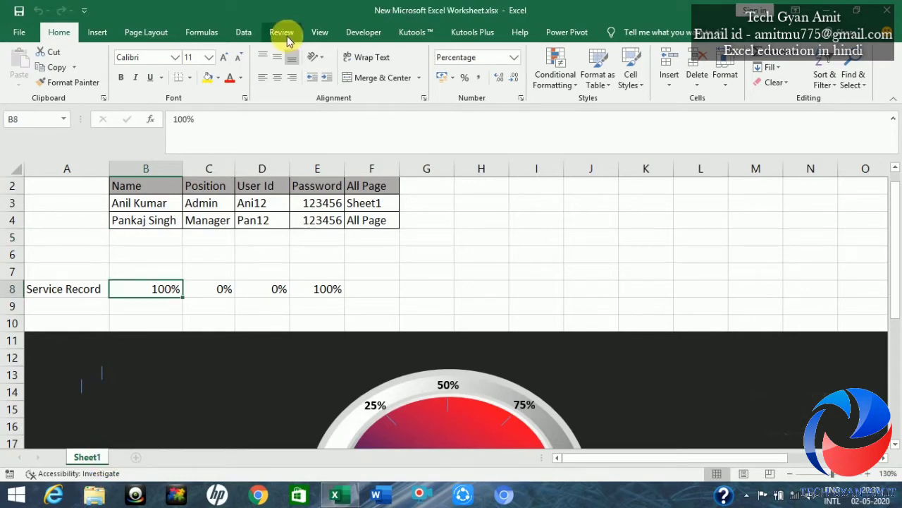
Try unprotecting the workbook with a password, dismiss the wrong-password error, and minimize Excel.
left_click(281, 31)
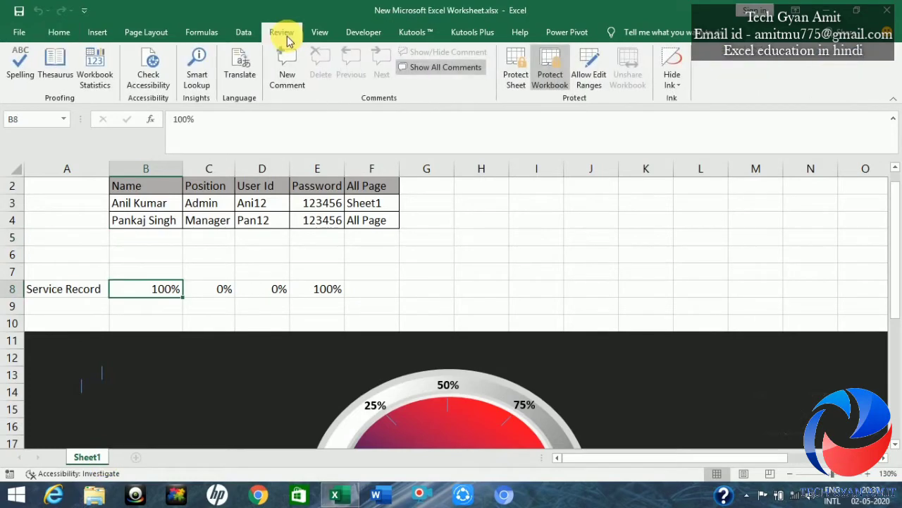
left_click(551, 68)
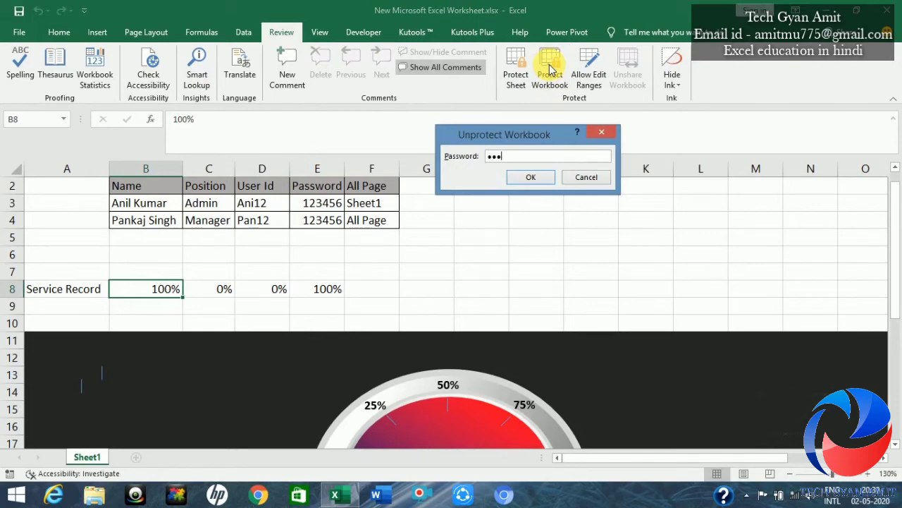
key("Return")
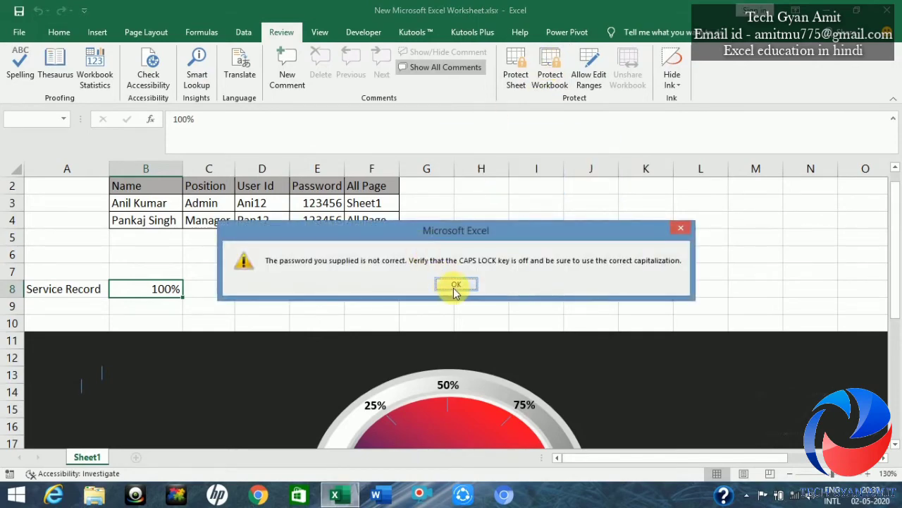
left_click(456, 284)
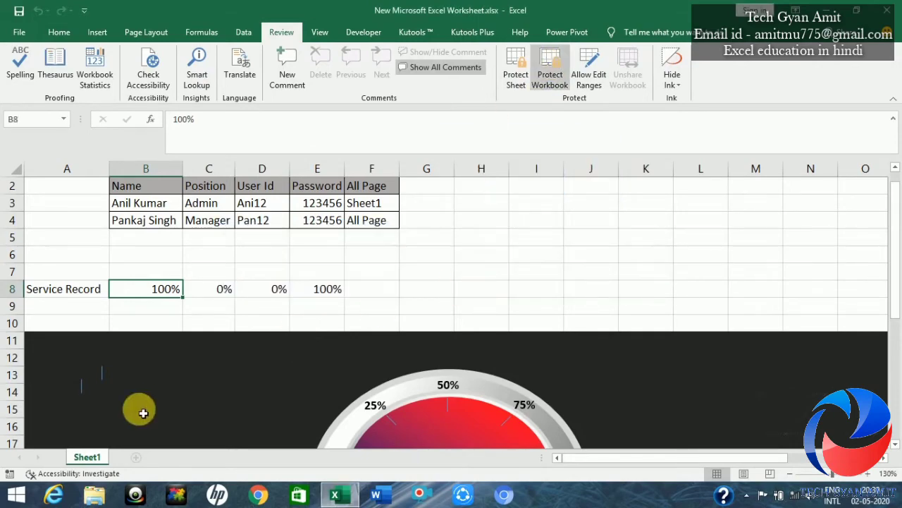
left_click(888, 14)
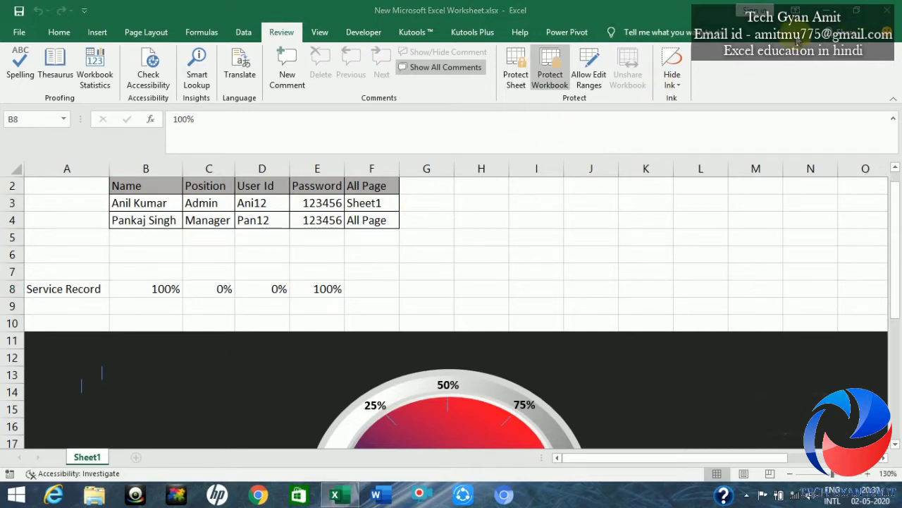
left_click(827, 10)
mouse_move(899, 3)
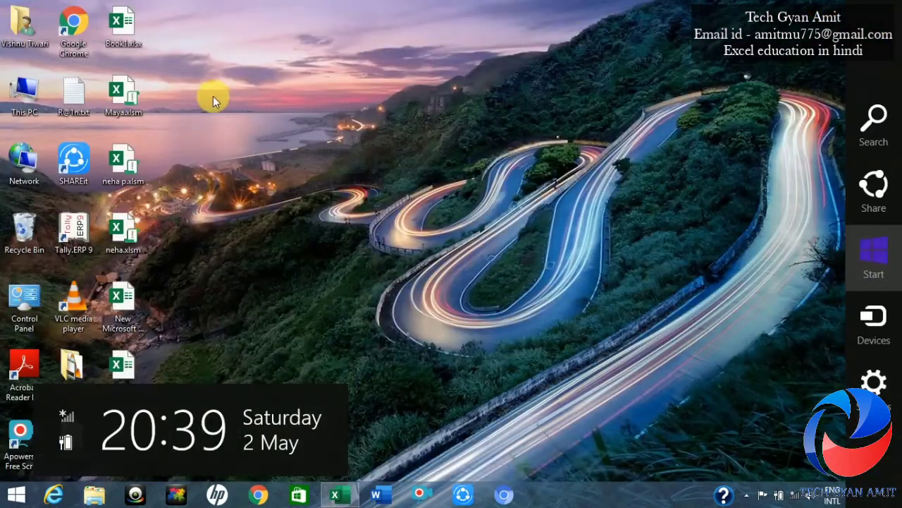
Open Book1, add a blank Sheet3, then return to the New Microsoft Excel Worksheet workbook.
double_click(118, 44)
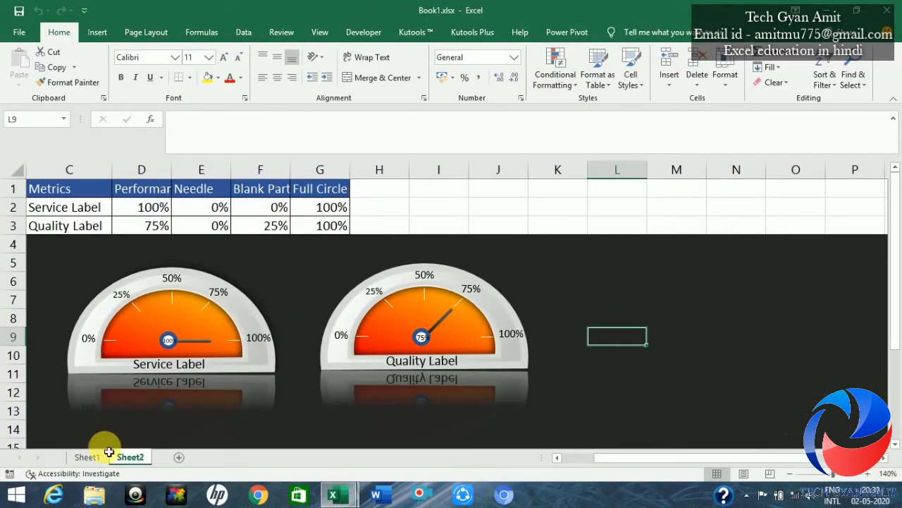
left_click(88, 457)
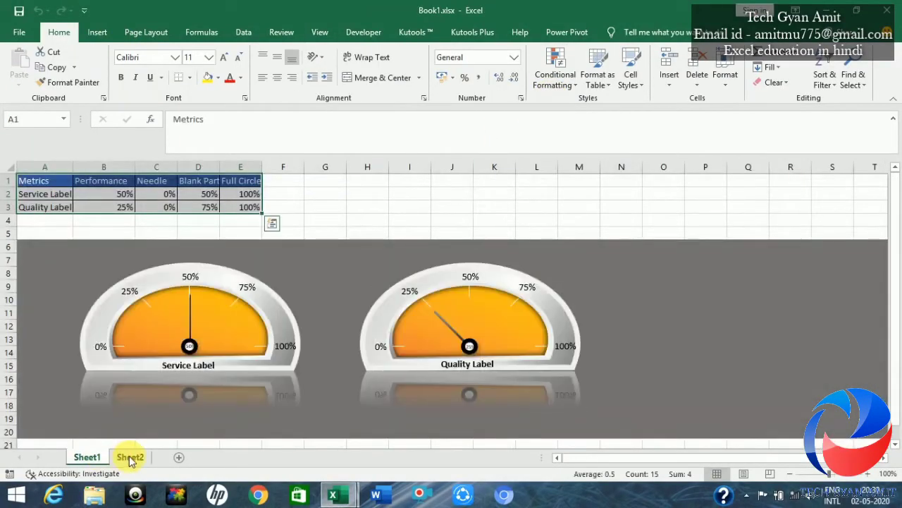
left_click(127, 458)
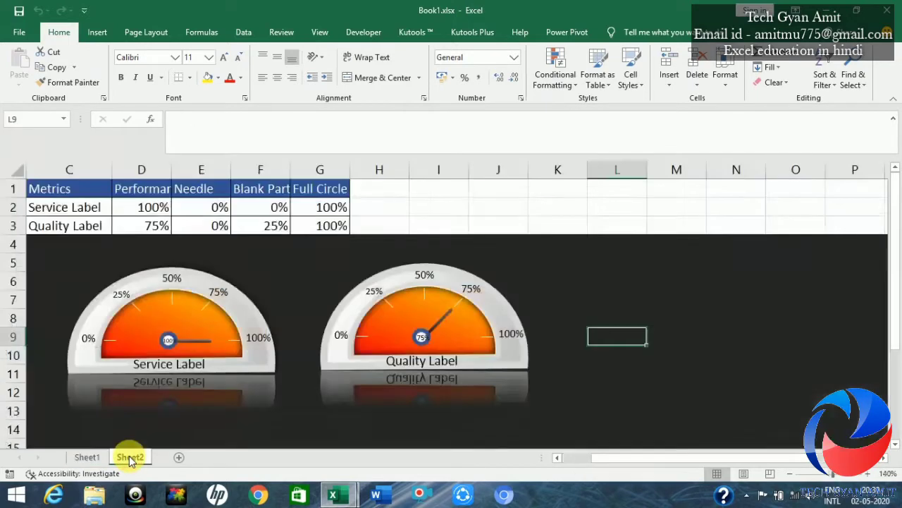
left_click(176, 457)
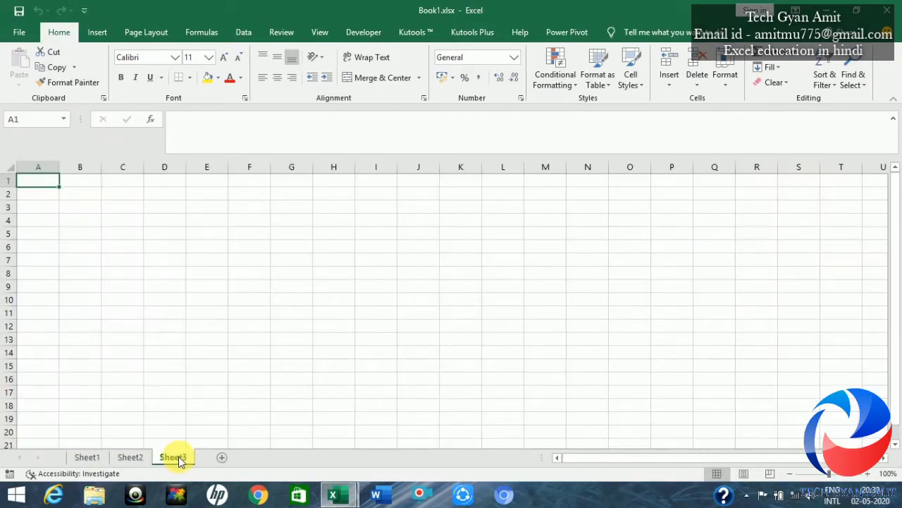
left_click(86, 458)
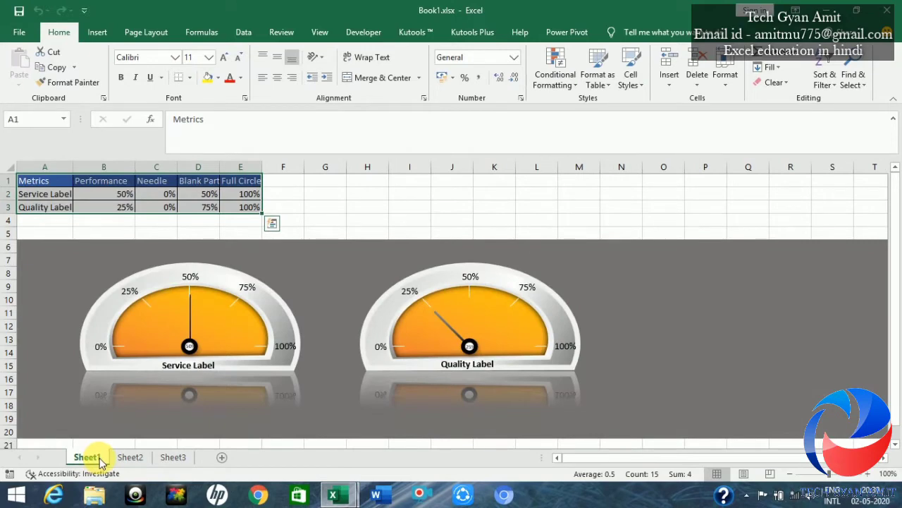
left_click(837, 10)
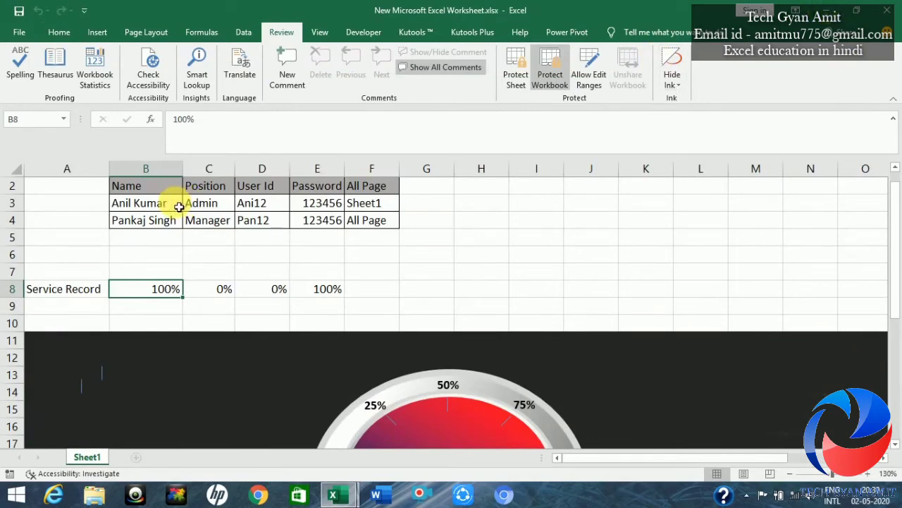
left_click_drag(157, 189, 391, 226)
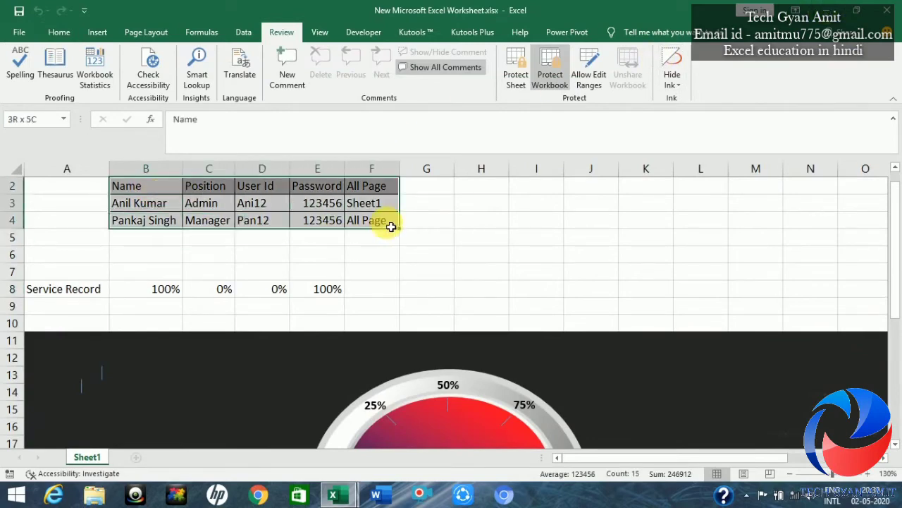
key("ctrl+c")
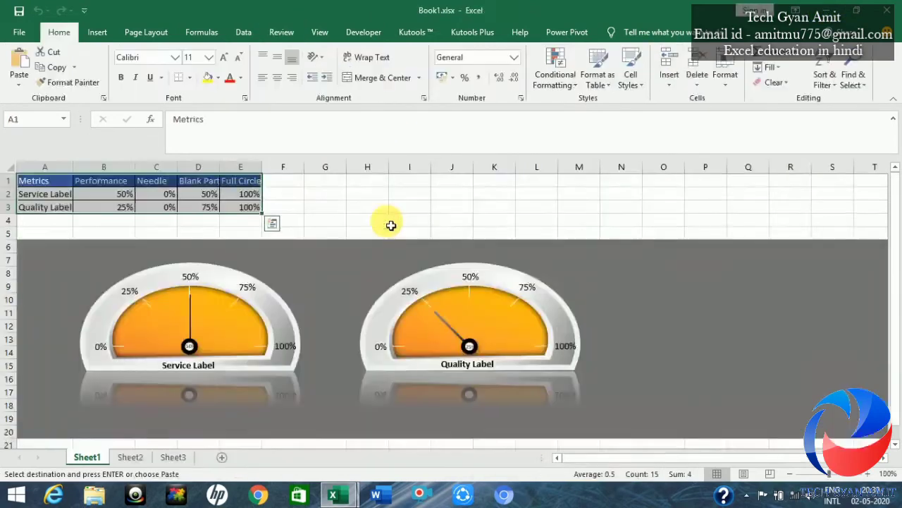
key("ctrl+Tab")
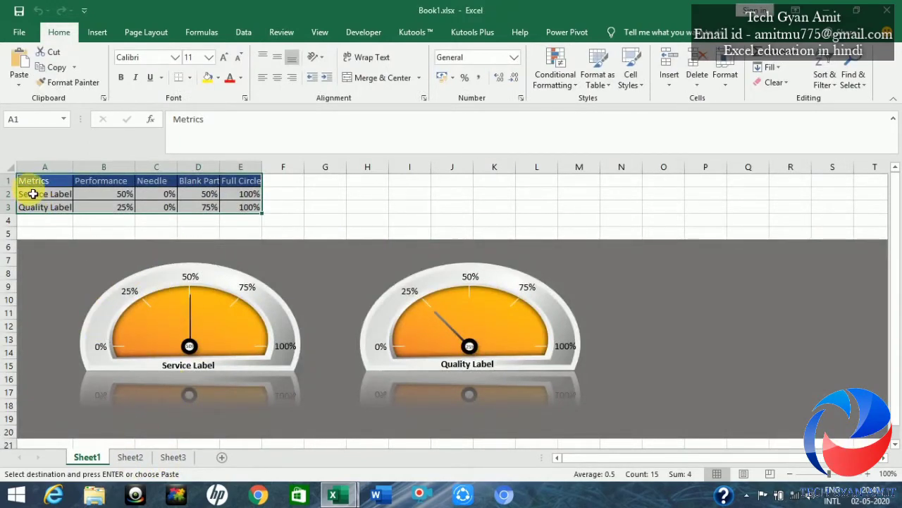
mouse_move(35, 181)
left_mouse_down()
mouse_move(45, 220)
mouse_move(261, 213)
left_mouse_up()
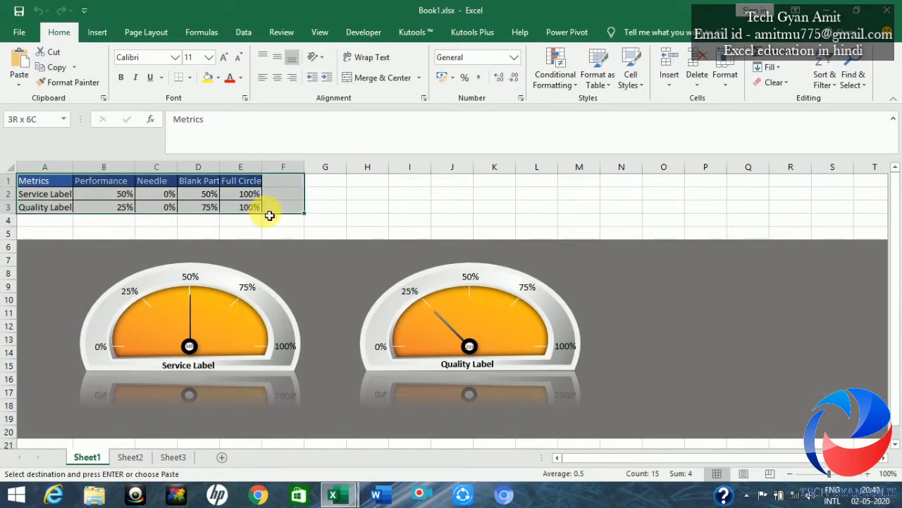
key("ctrl+v")
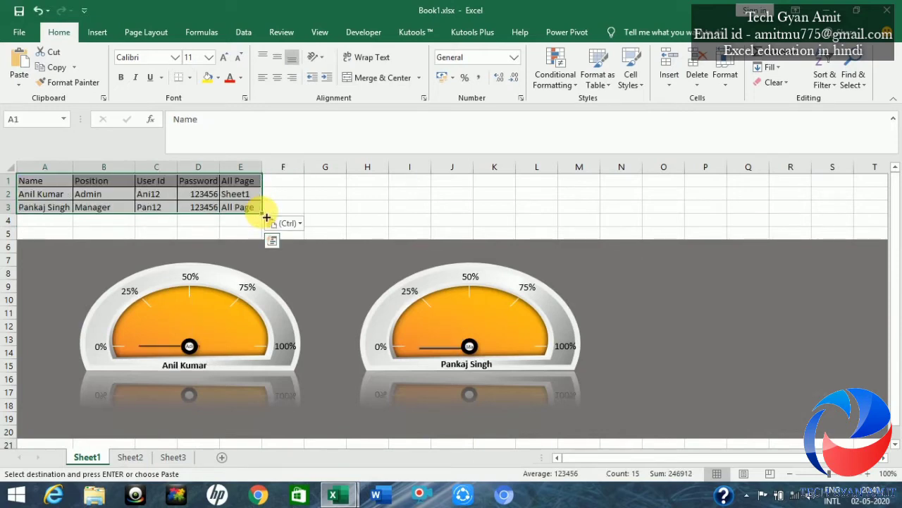
key("alt")
key("o")
key("c")
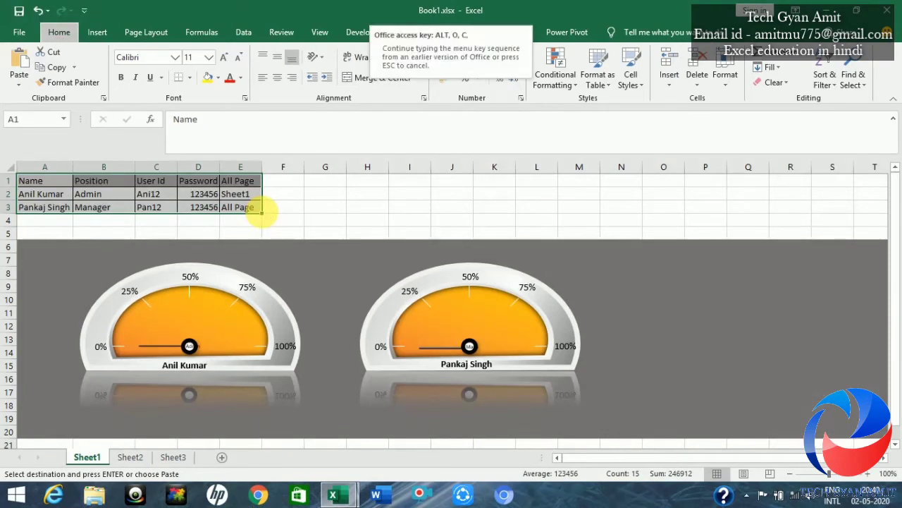
key("a")
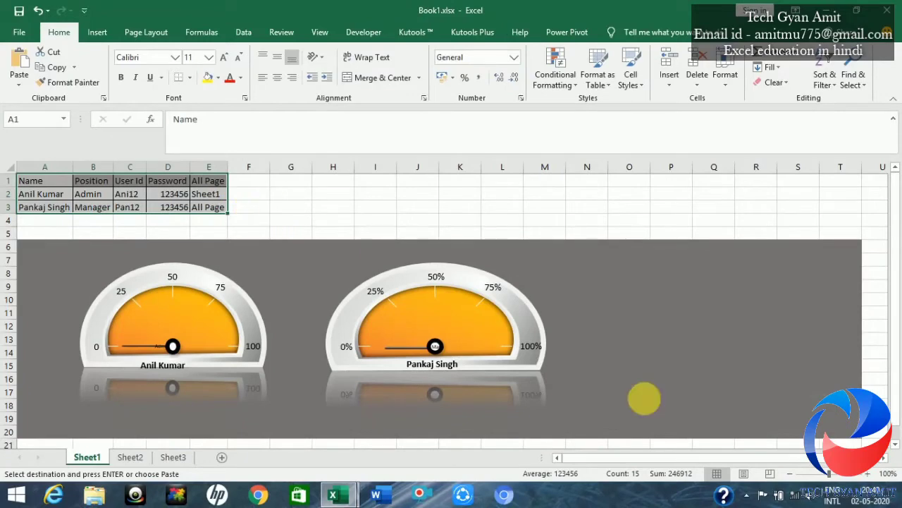
left_click(870, 474)
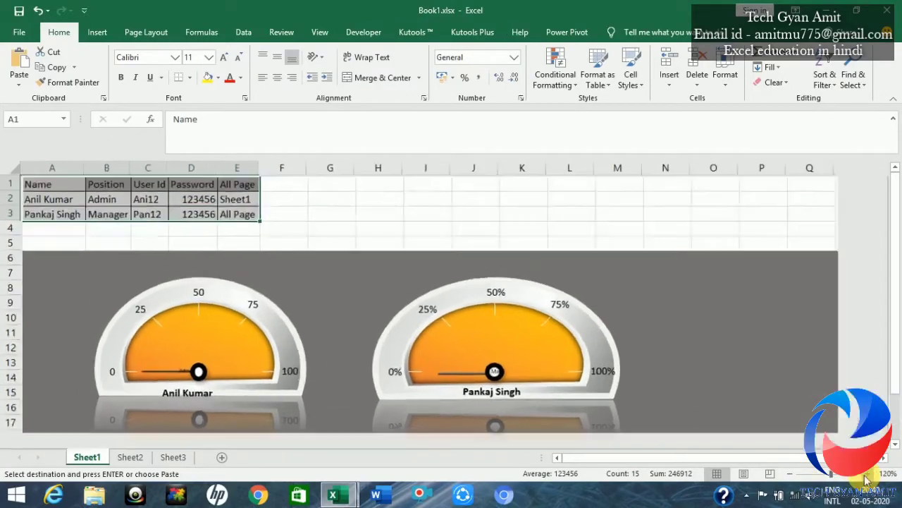
left_click(870, 475)
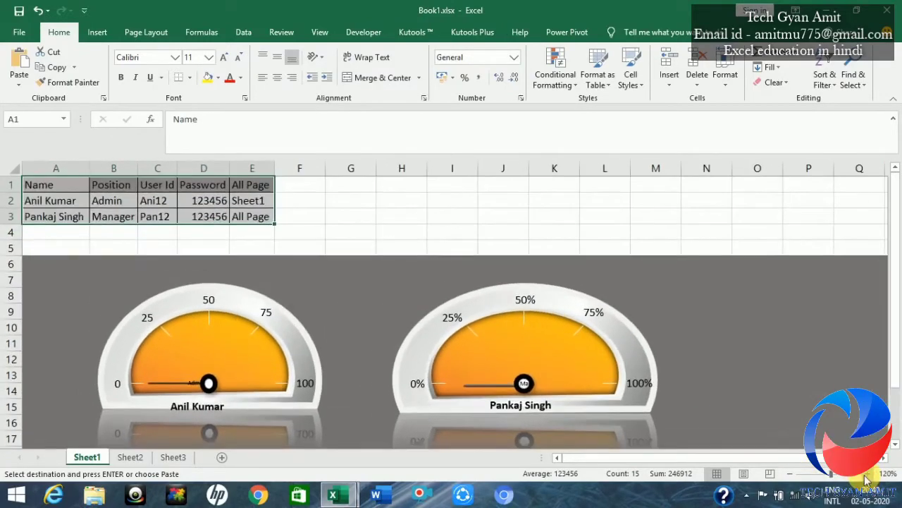
left_click(514, 221)
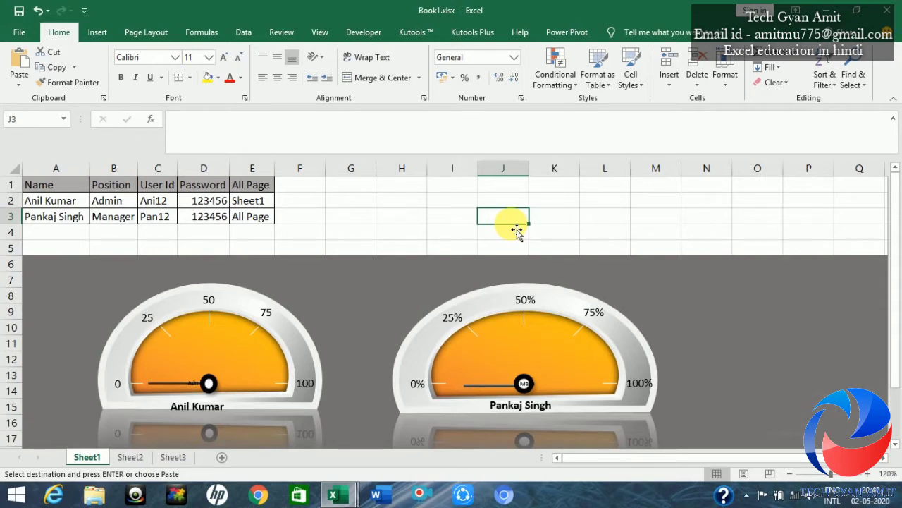
left_click(384, 222)
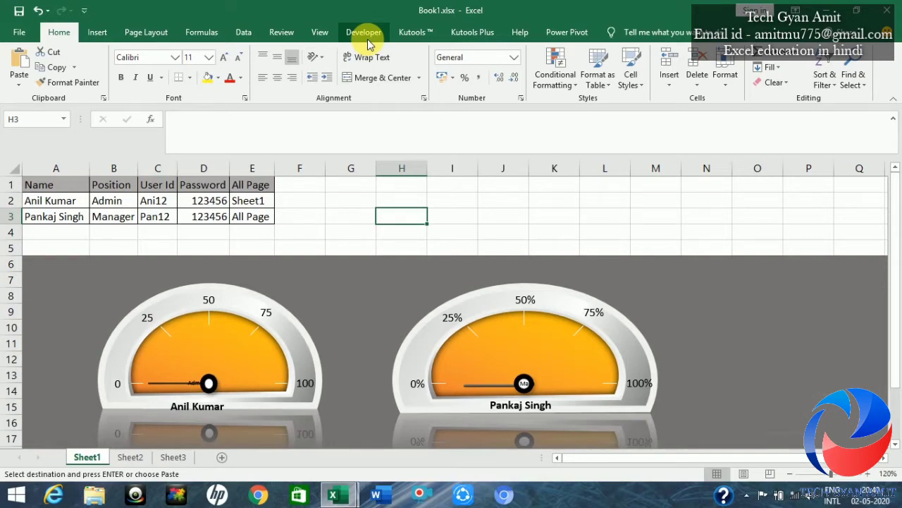
Open the Visual Basic editor and insert a new UserForm.
left_click(364, 32)
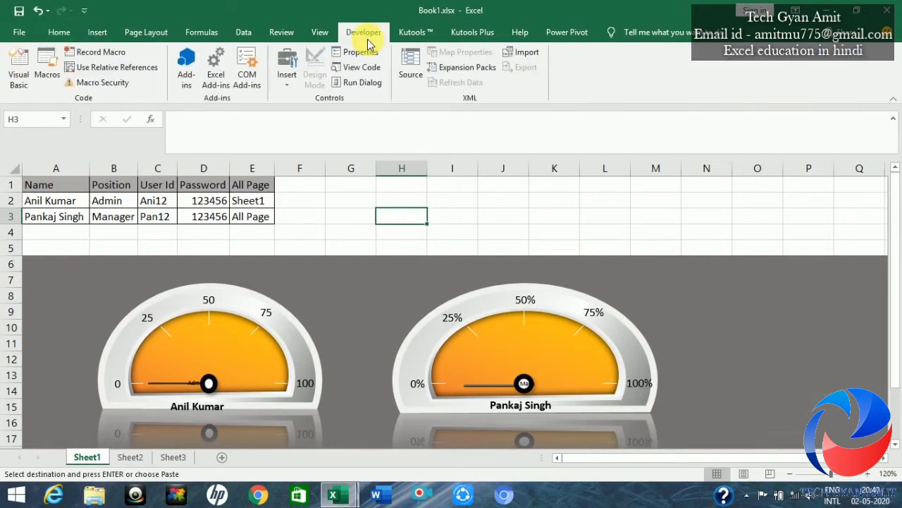
left_click(18, 79)
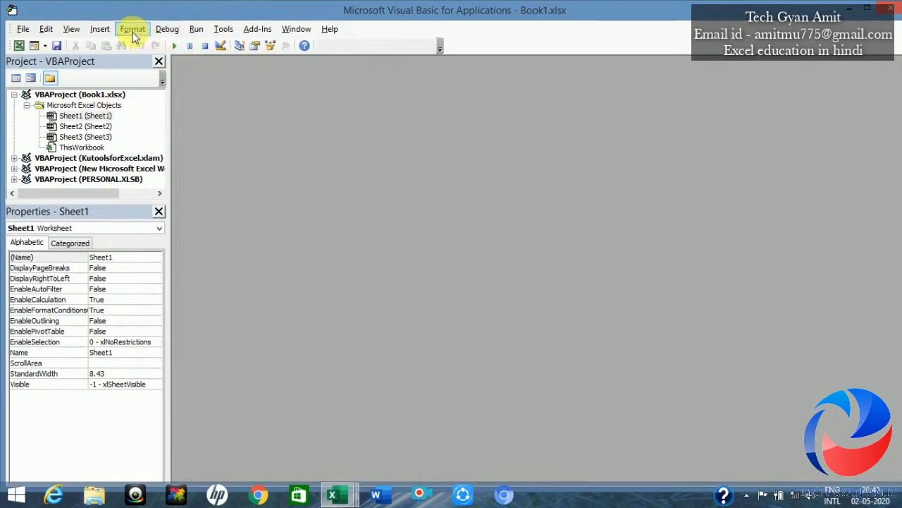
left_click(105, 32)
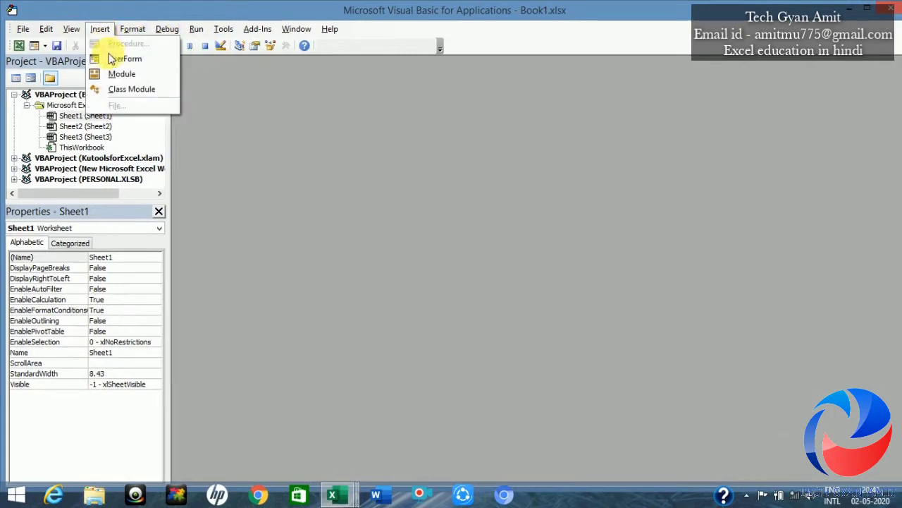
left_click(120, 61)
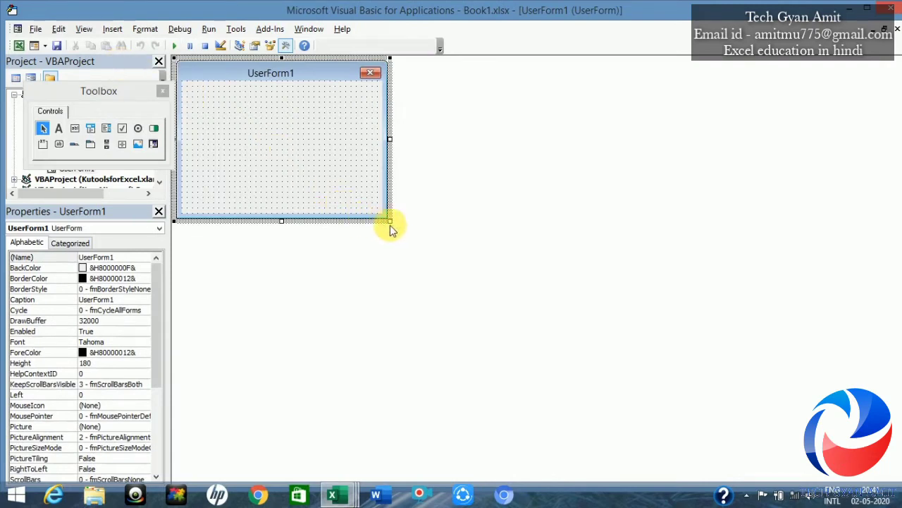
Enlarge UserForm1 to 253.5 high, move the Toolbox aside, and open the ThisWorkbook module.
mouse_move(404, 229)
left_mouse_down()
mouse_move(512, 286)
mouse_move(559, 291)
left_mouse_up()
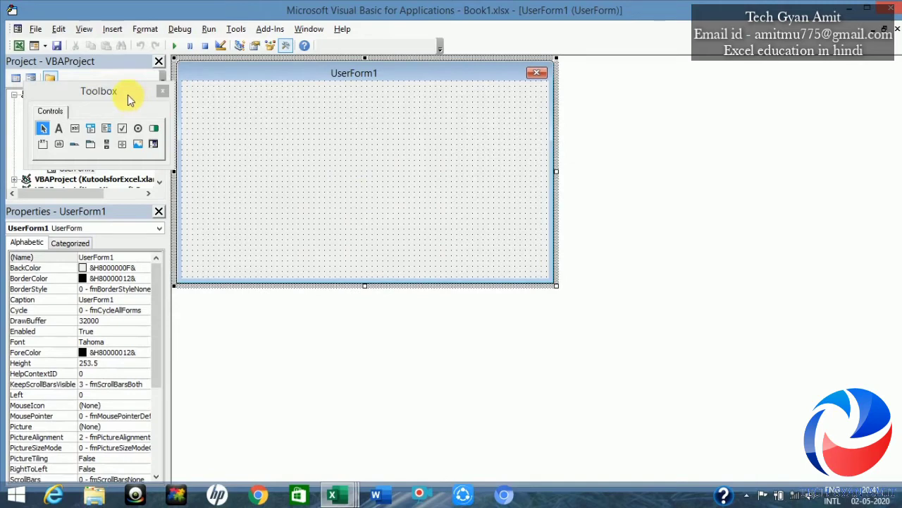
mouse_move(130, 98)
left_mouse_down()
mouse_move(525, 98)
mouse_move(691, 80)
left_mouse_up()
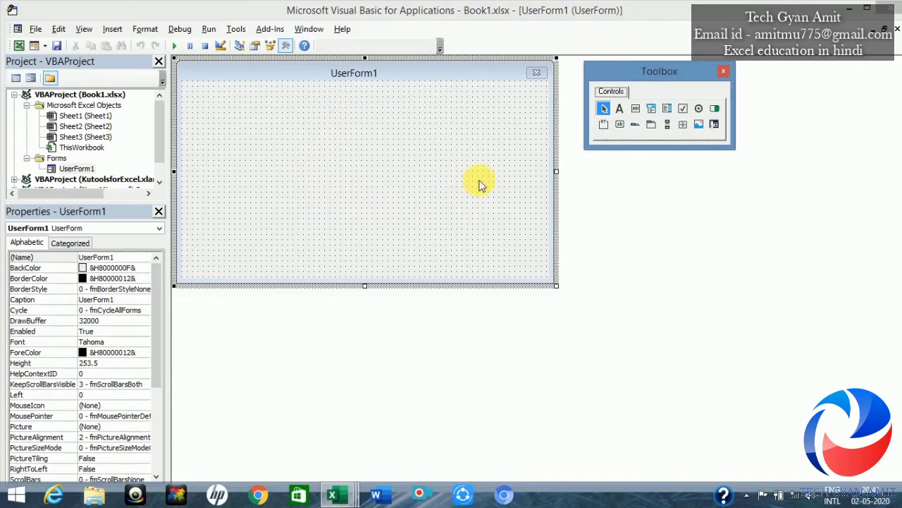
double_click(86, 149)
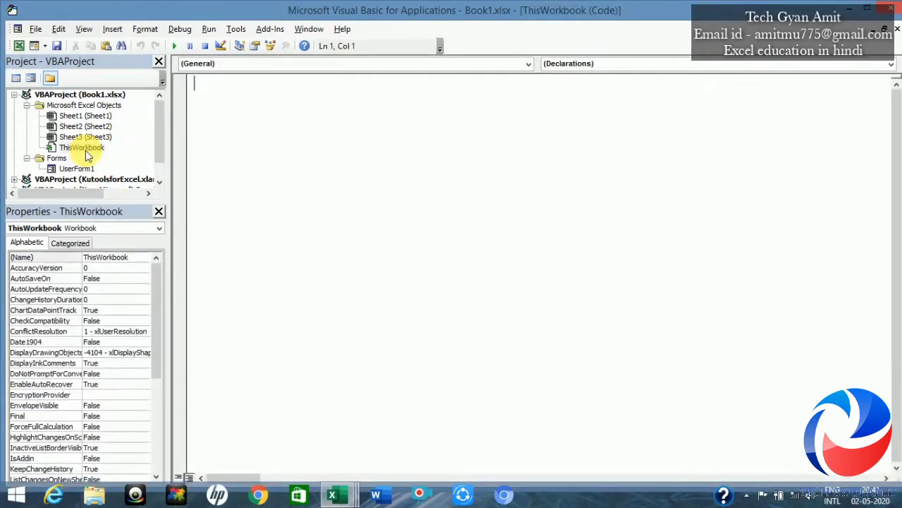
Create Workbook_Open with Application.Visible = False followed by a UserForm1.Show line.
left_click(260, 62)
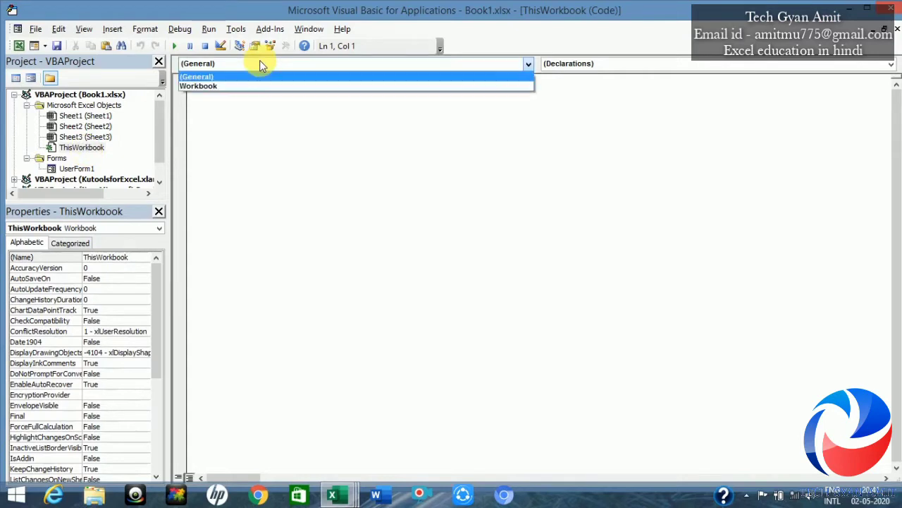
left_click(224, 86)
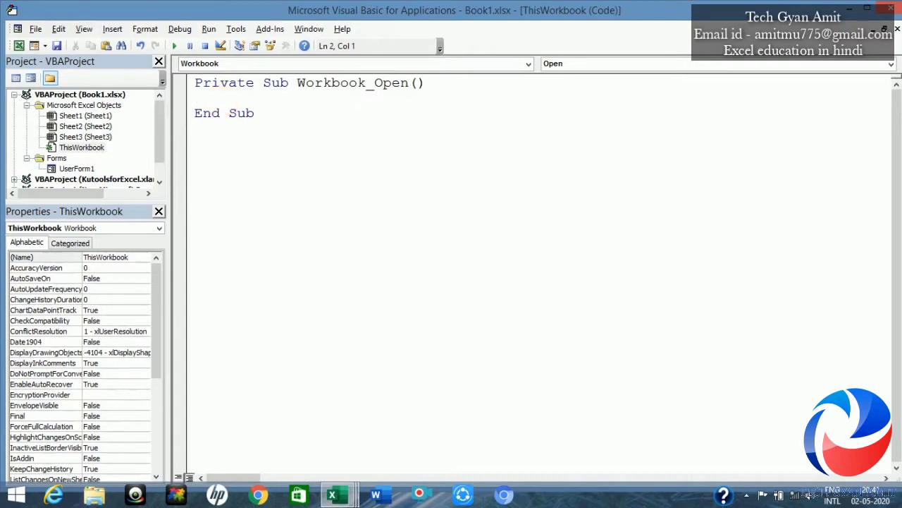
type("Applicat")
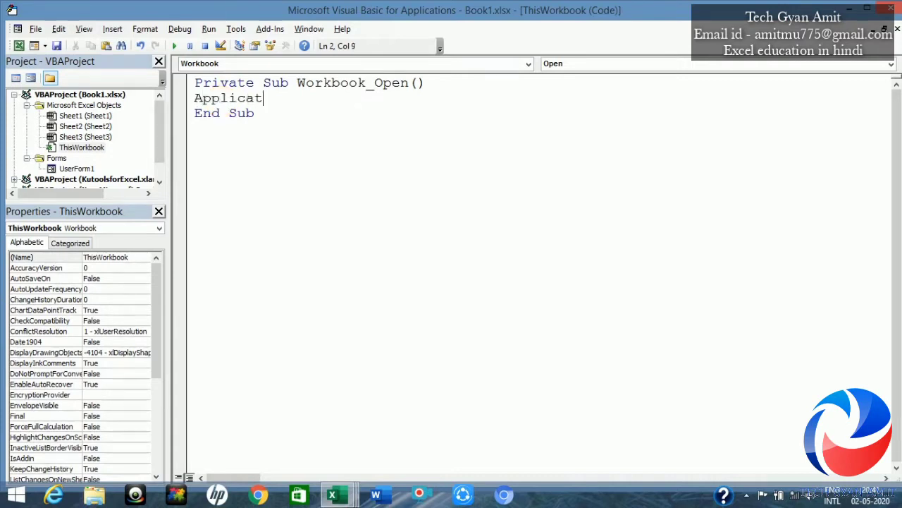
type("ion.")
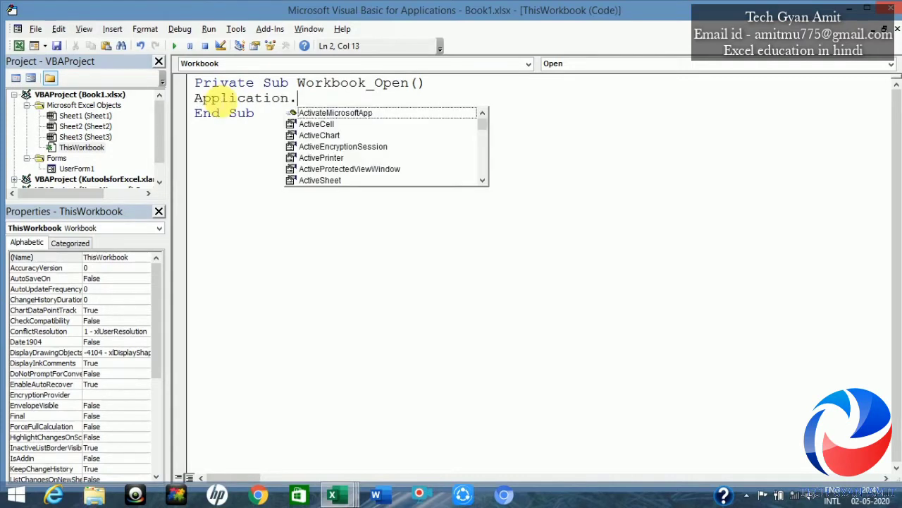
type("vis")
key("Tab")
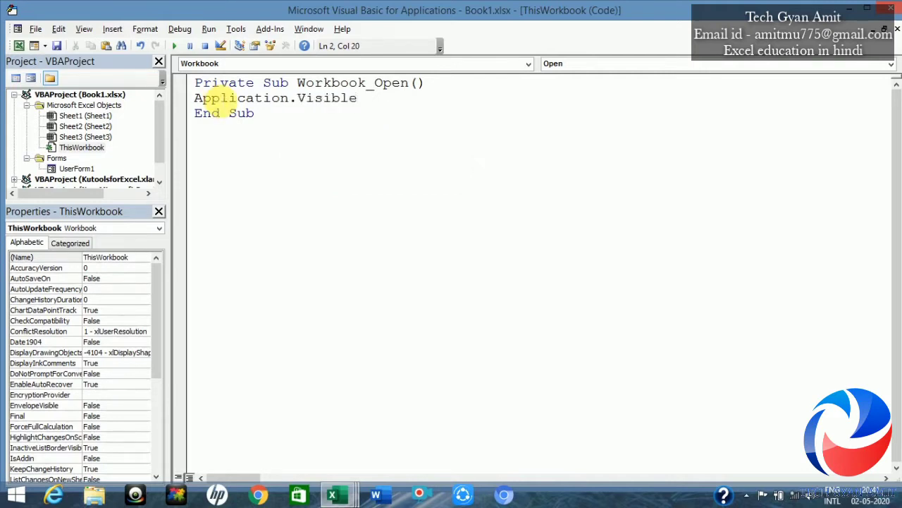
type("= Fa")
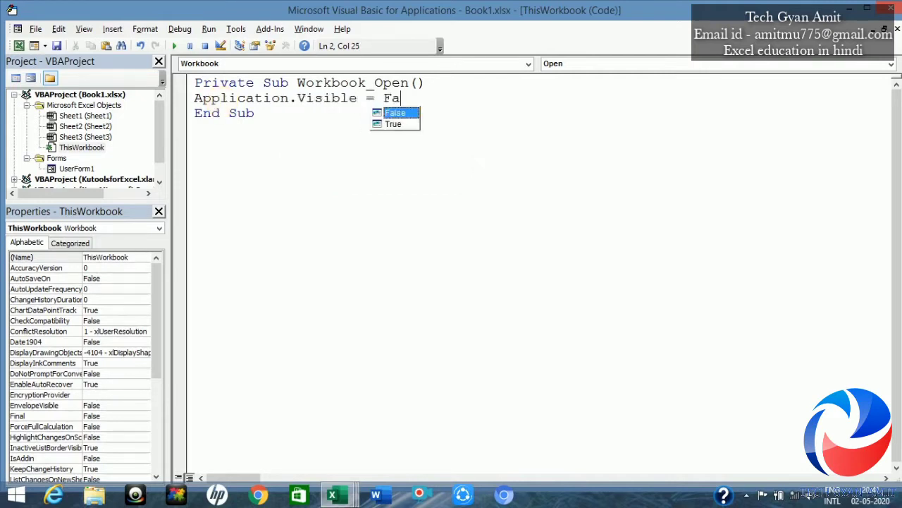
type("lsw")
key("BackSpace")
type("e")
key("Return")
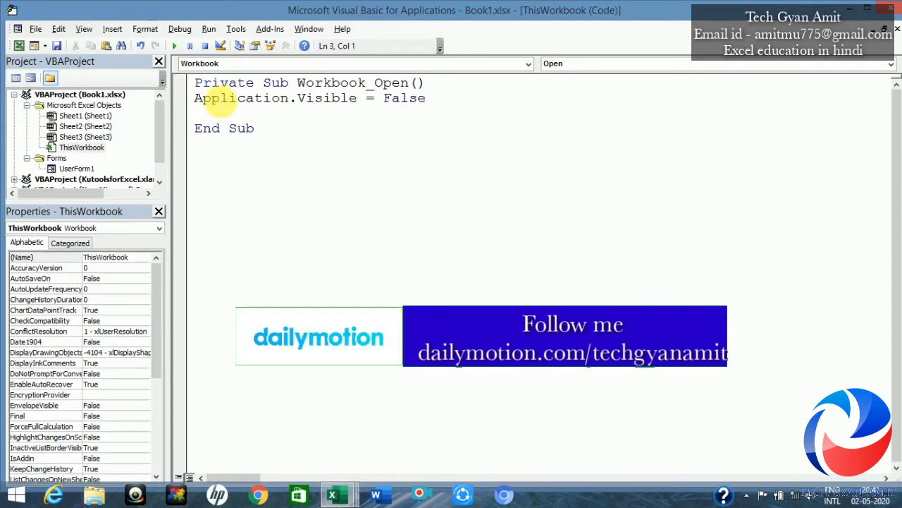
type("Use")
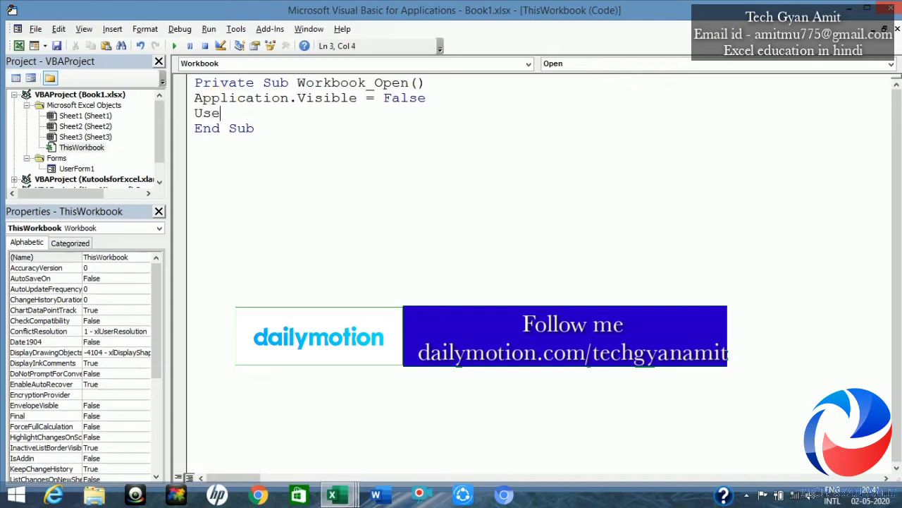
type("r")
type("form")
type(".")
key("BackSpace")
type("1.s")
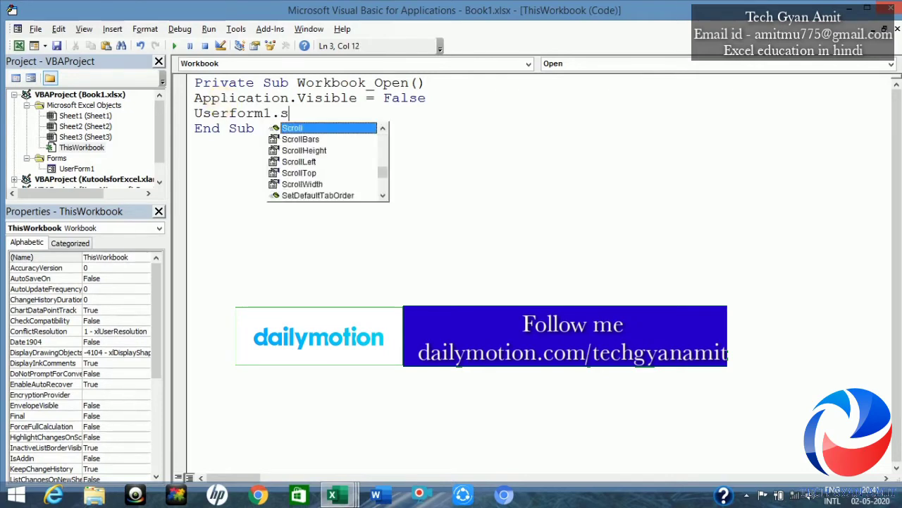
type("how")
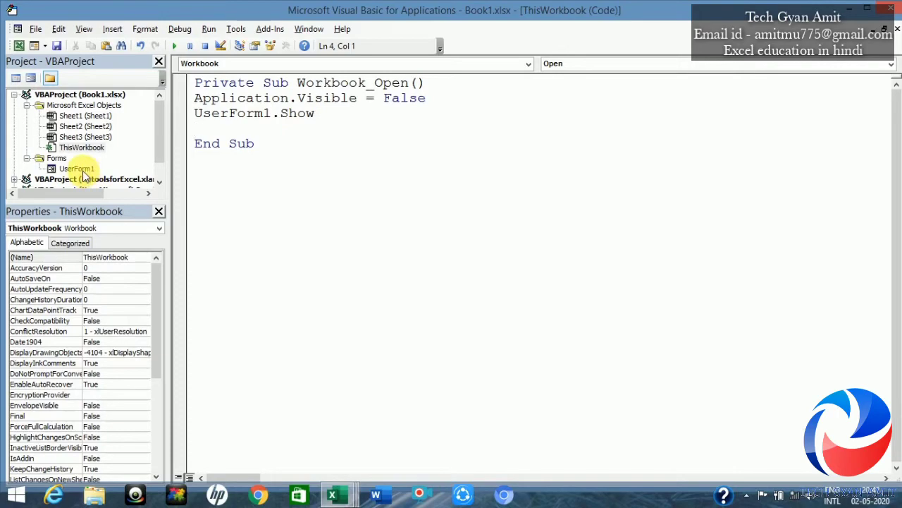
Draw a label at UserForm1's top-left and paste a second label below it.
double_click(82, 171)
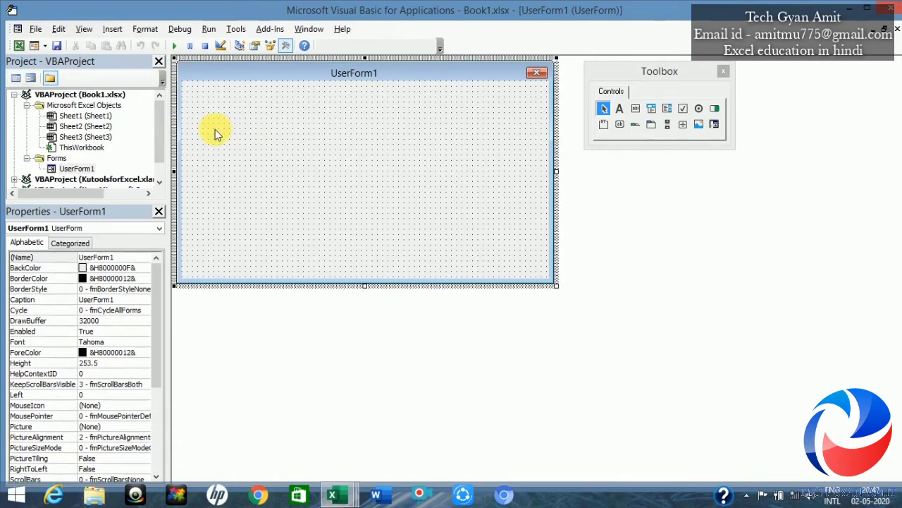
left_click(619, 114)
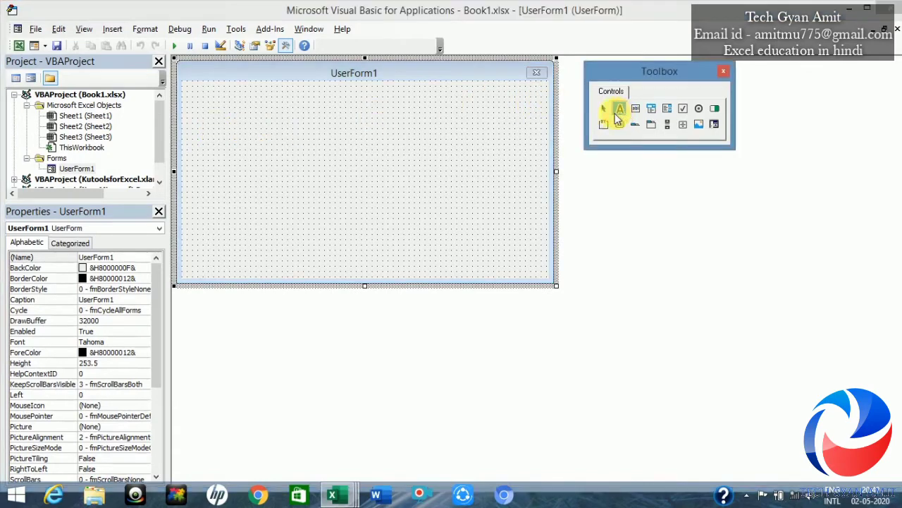
left_click_drag(208, 103, 322, 143)
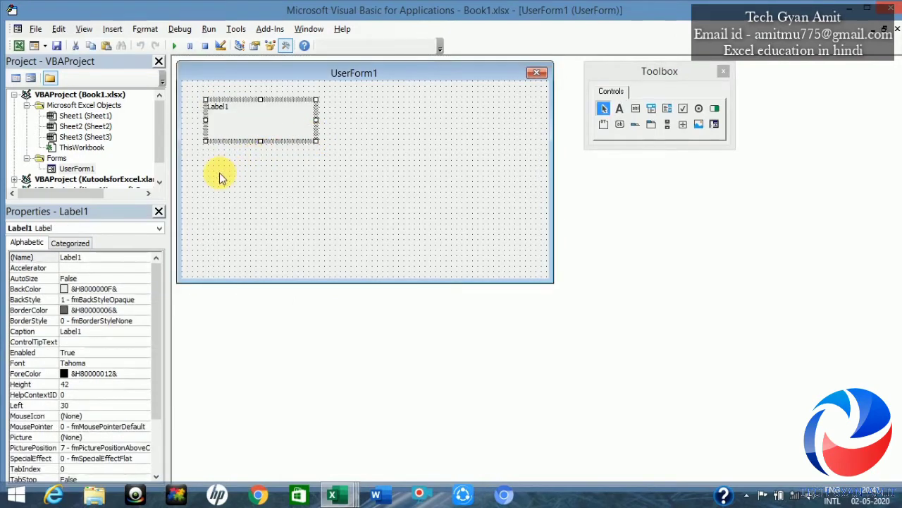
key("ctrl+c")
key("ctrl+v")
left_click_drag(344, 187, 233, 187)
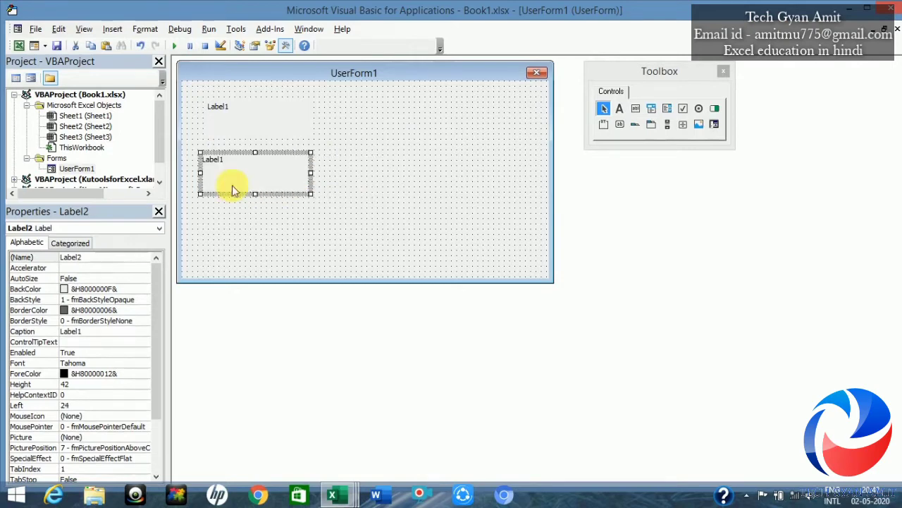
Add two text boxes on the right, each beside a label.
left_click(638, 111)
left_click_drag(367, 108, 500, 148)
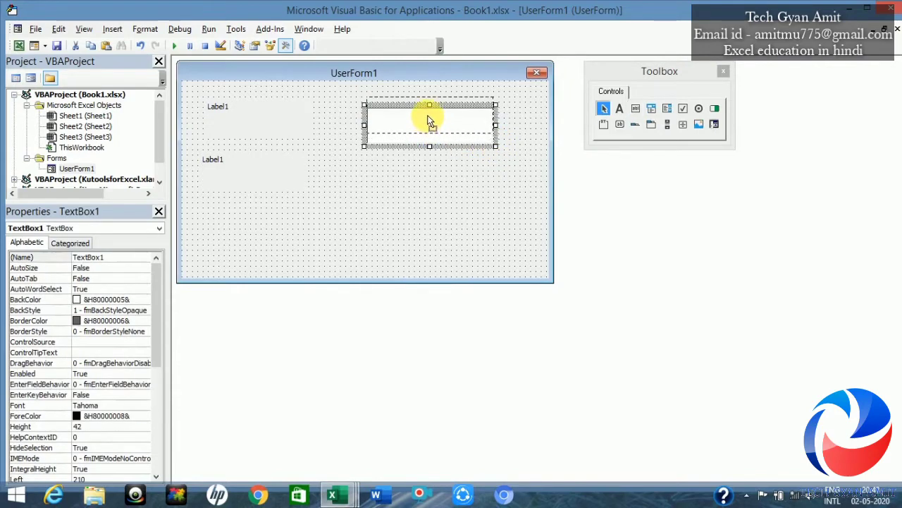
left_click_drag(428, 127, 428, 117)
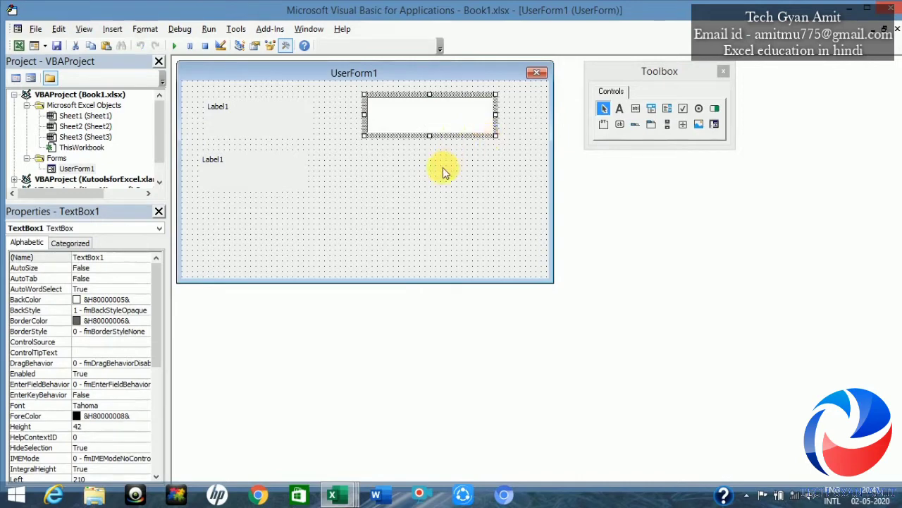
key("ctrl+v")
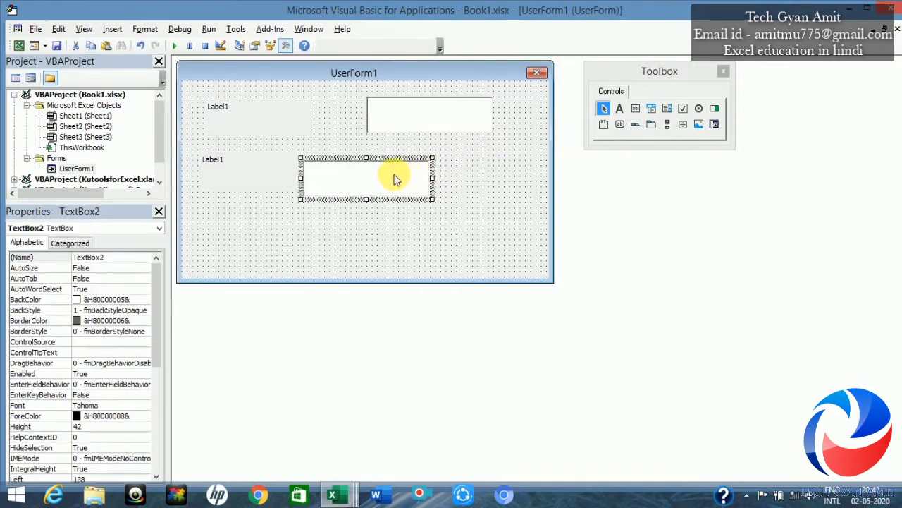
left_click_drag(426, 175, 458, 170)
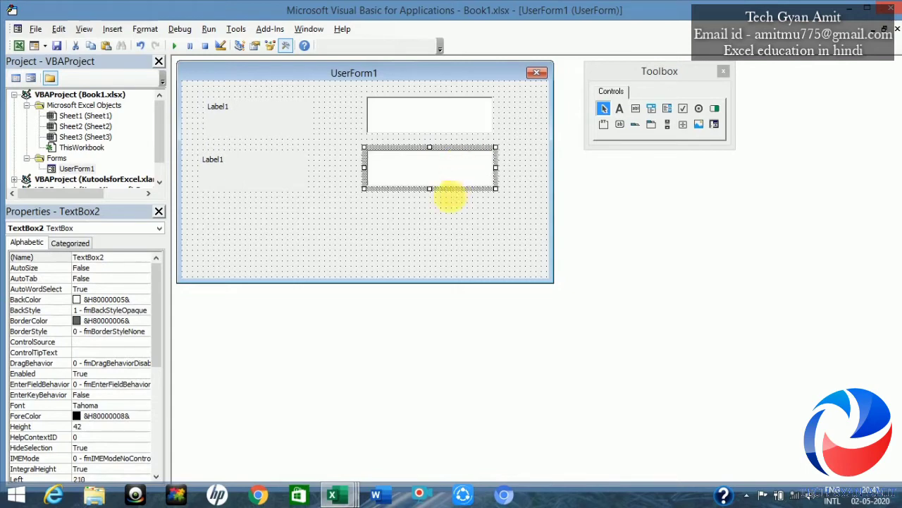
Add two command buttons side by side along the bottom of UserForm1.
left_click(411, 216)
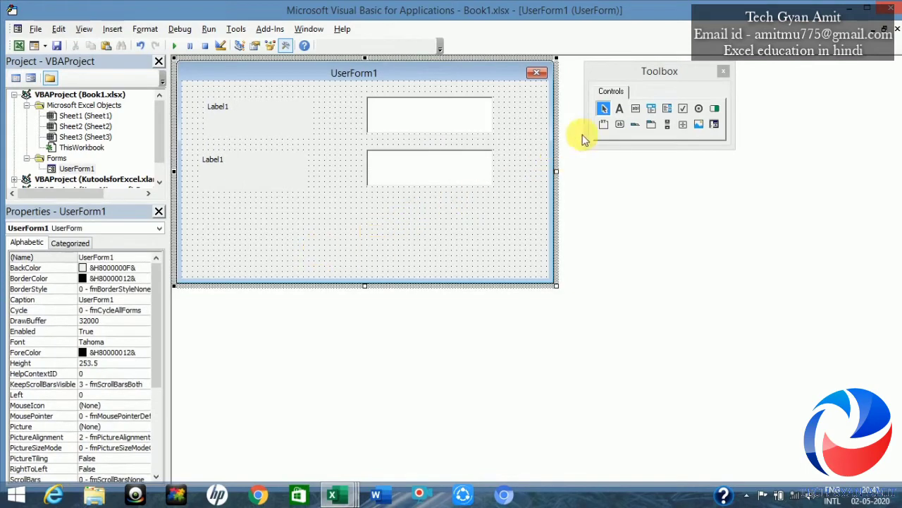
left_click(619, 126)
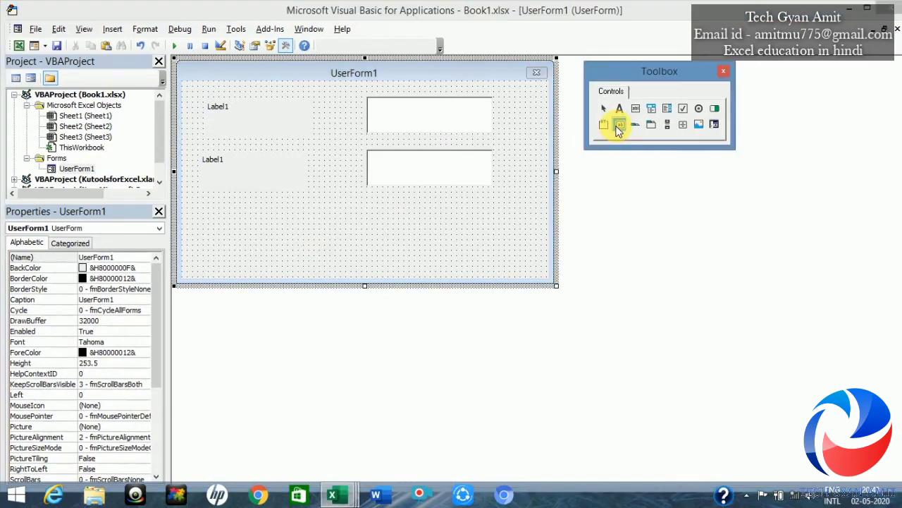
left_click_drag(224, 229, 316, 262)
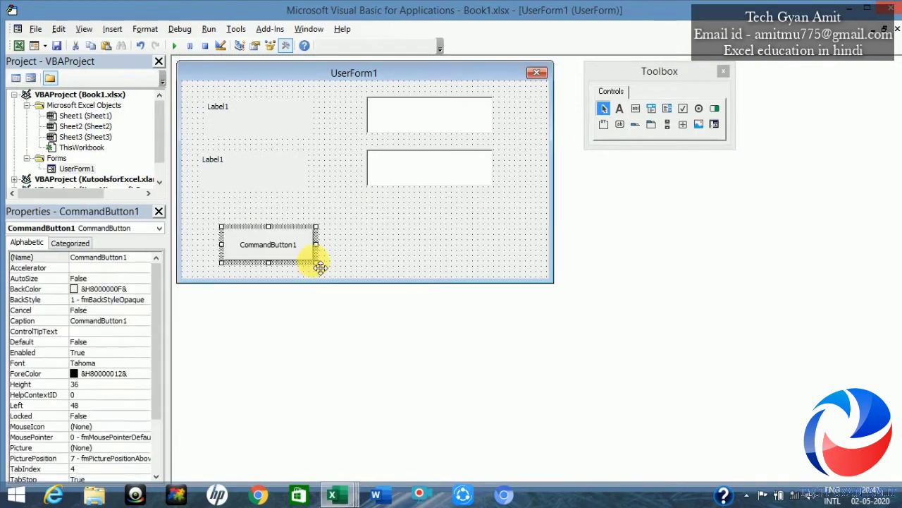
left_click(400, 236)
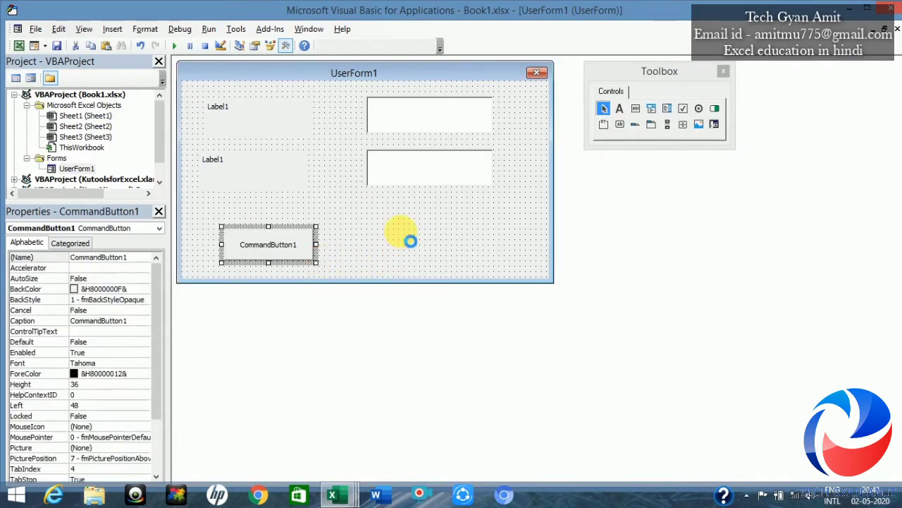
key("ctrl+v")
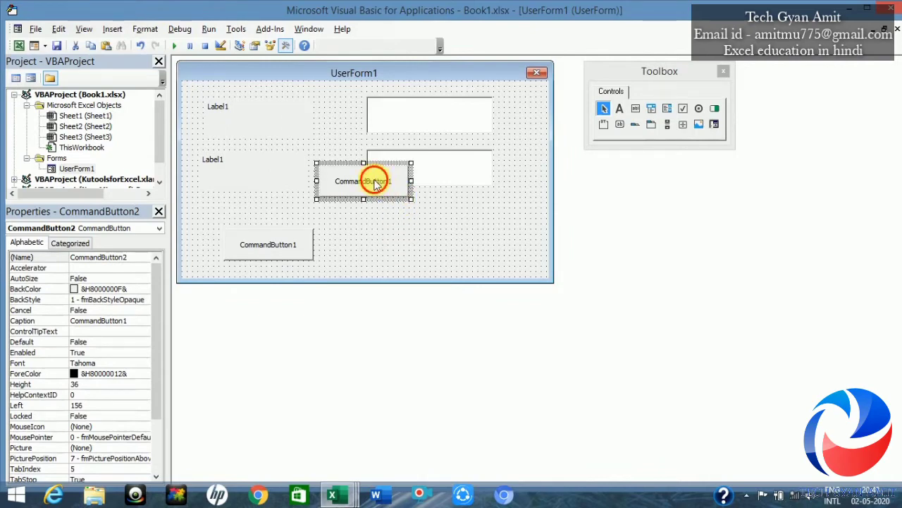
left_click_drag(371, 183, 464, 243)
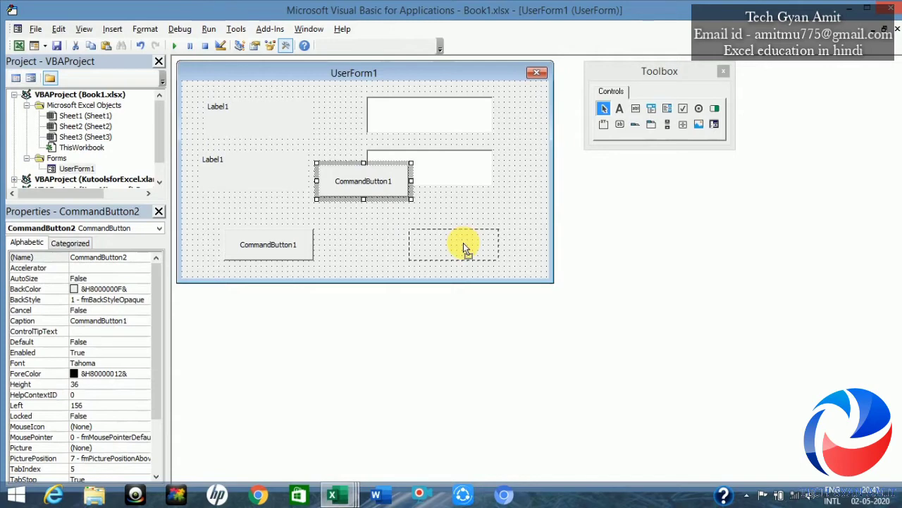
left_click_drag(464, 243, 463, 244)
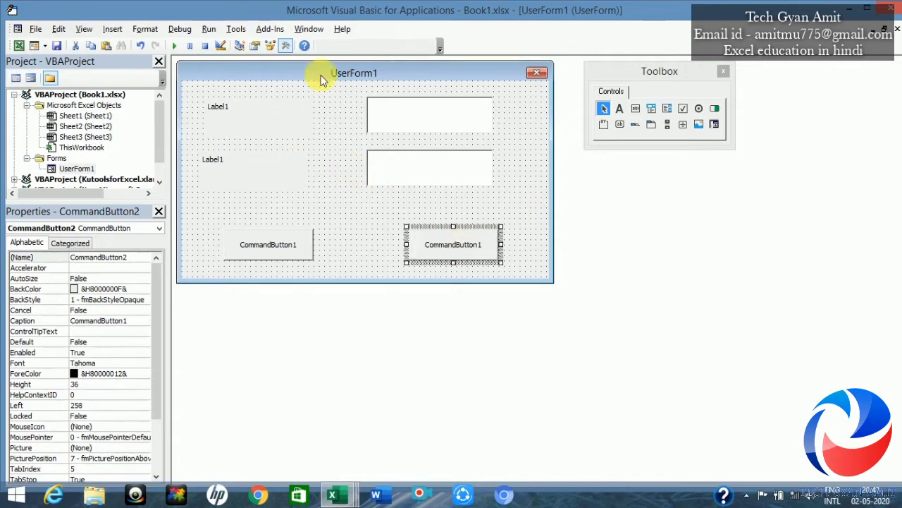
left_click(365, 80)
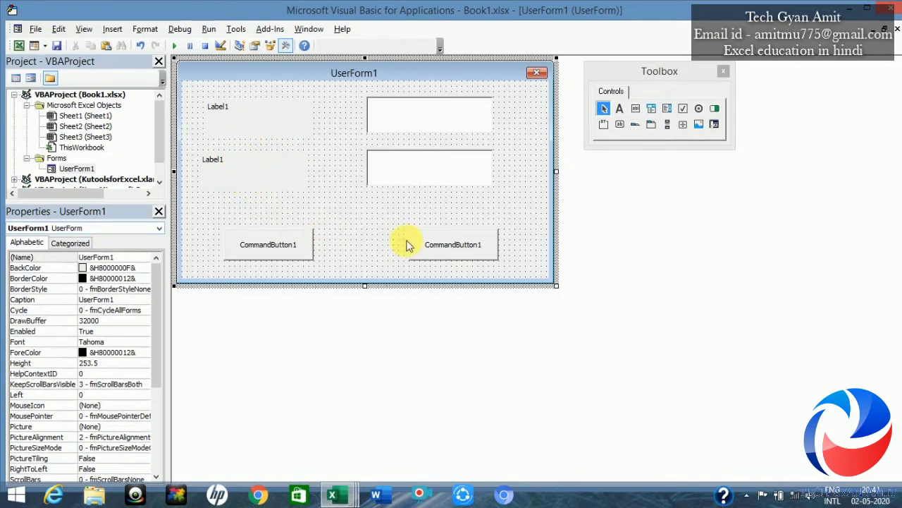
Set the top label's Caption to 'Log In ID'.
left_click(266, 102)
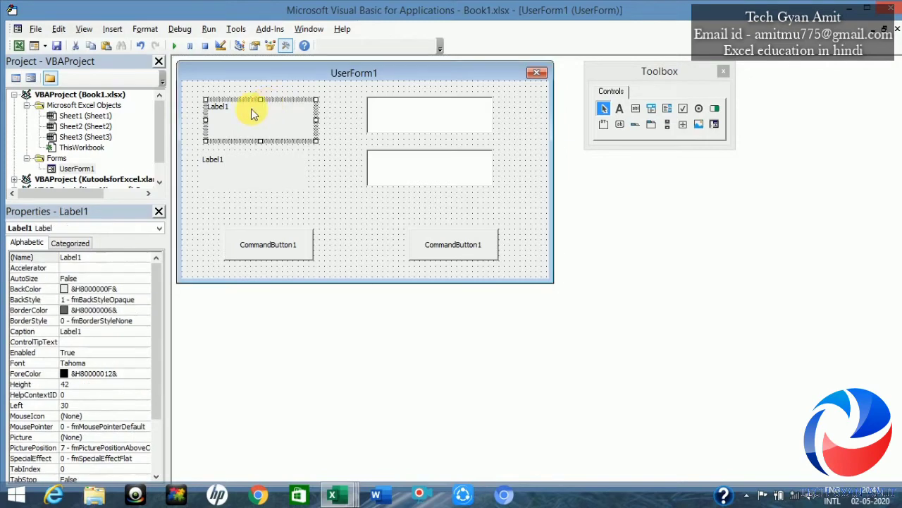
left_click(86, 332)
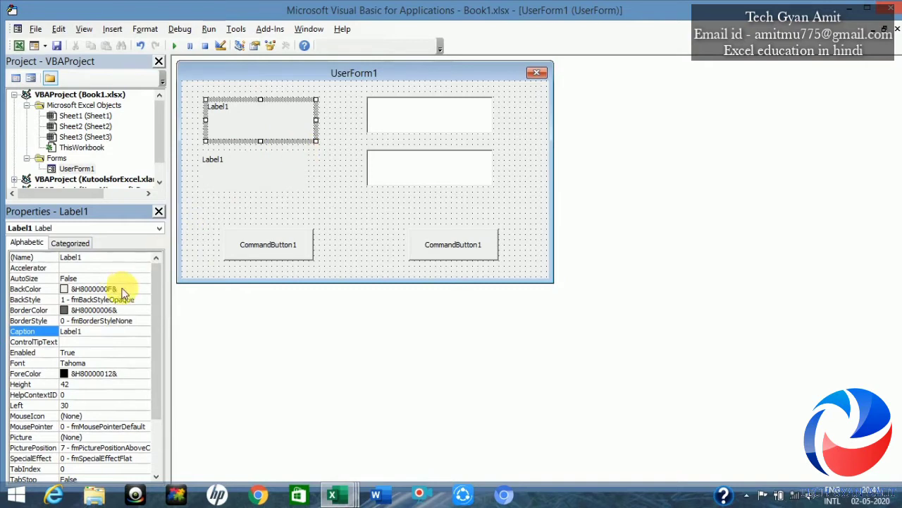
left_click(103, 331)
key("BackSpace")
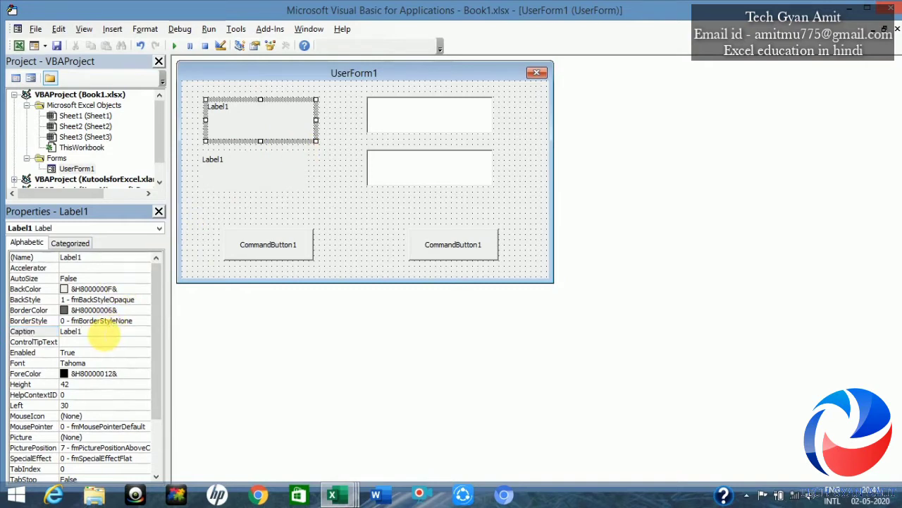
key("BackSpace")
key("BackSpace")
key("BackSpace")
key("BackSpace")
type("og In ")
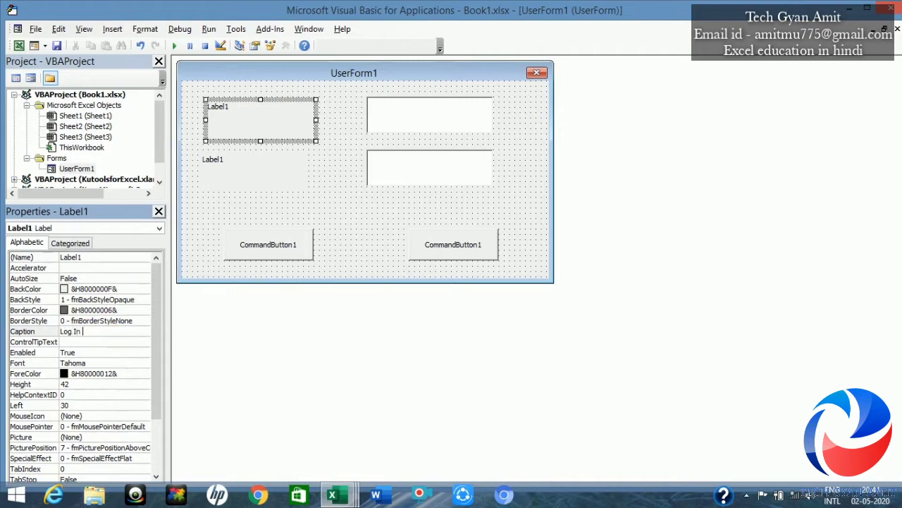
type("ID")
key("Return")
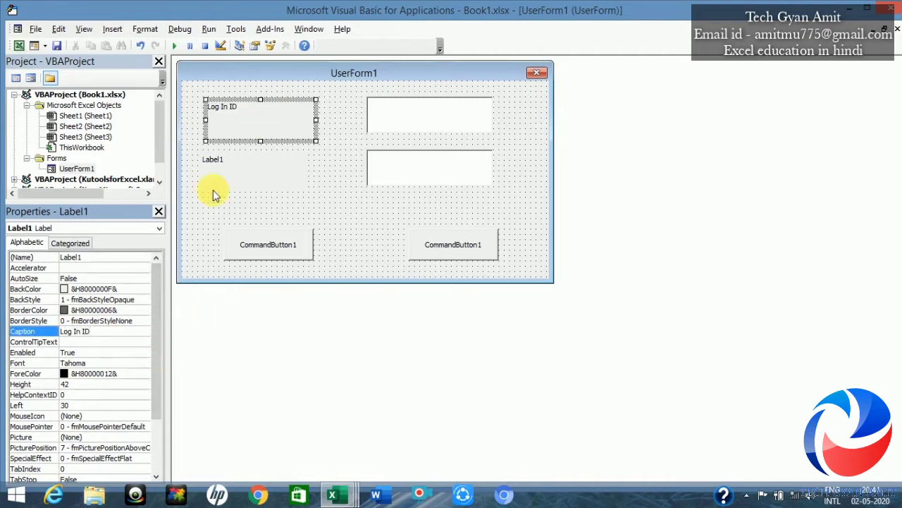
Set the second label's Caption to 'Password', then select both labels.
left_click(228, 182)
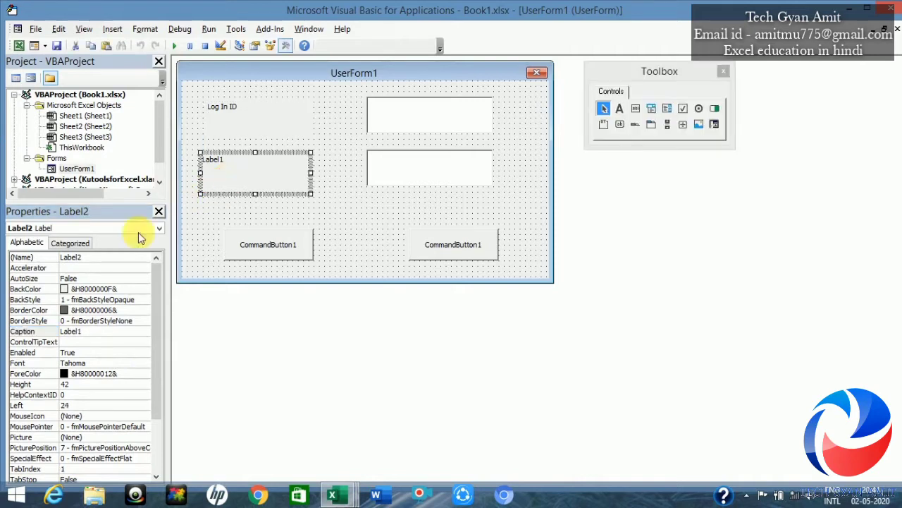
left_click(81, 331)
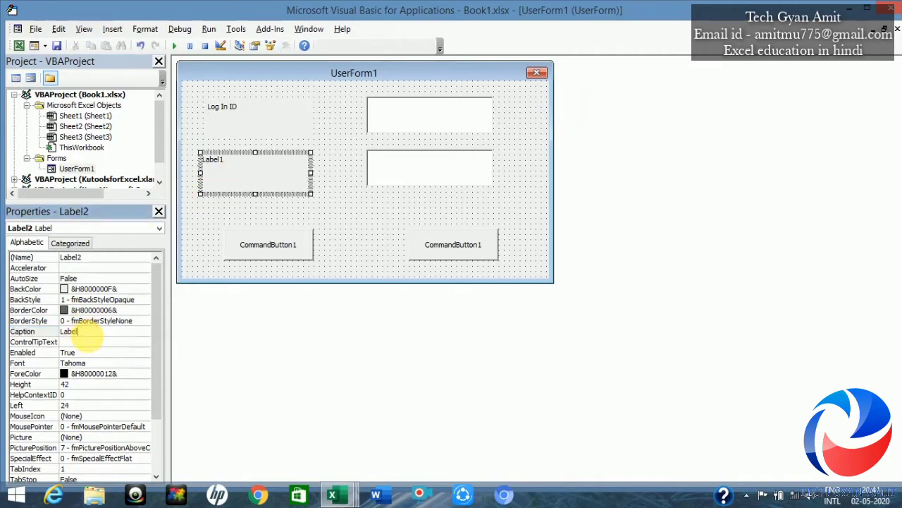
key("BackSpace")
key("BackSpace")
key("BackSpace")
type("Pass")
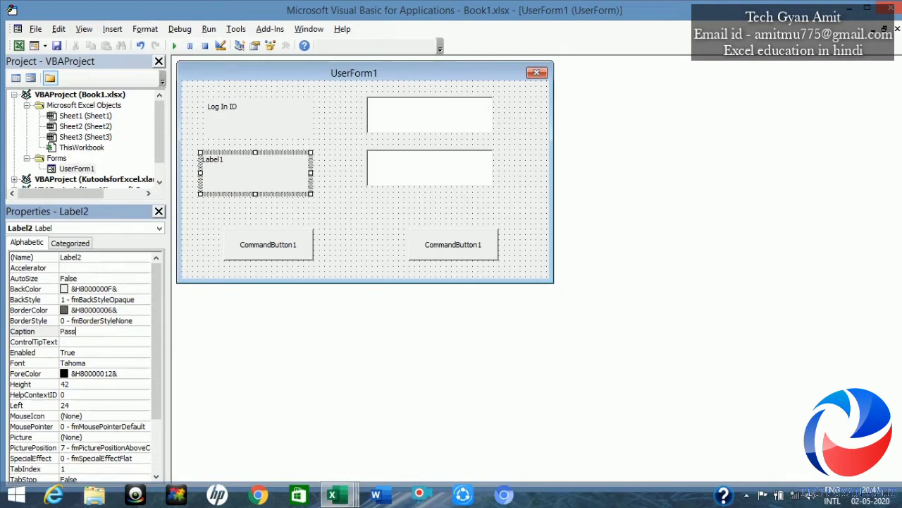
type("word")
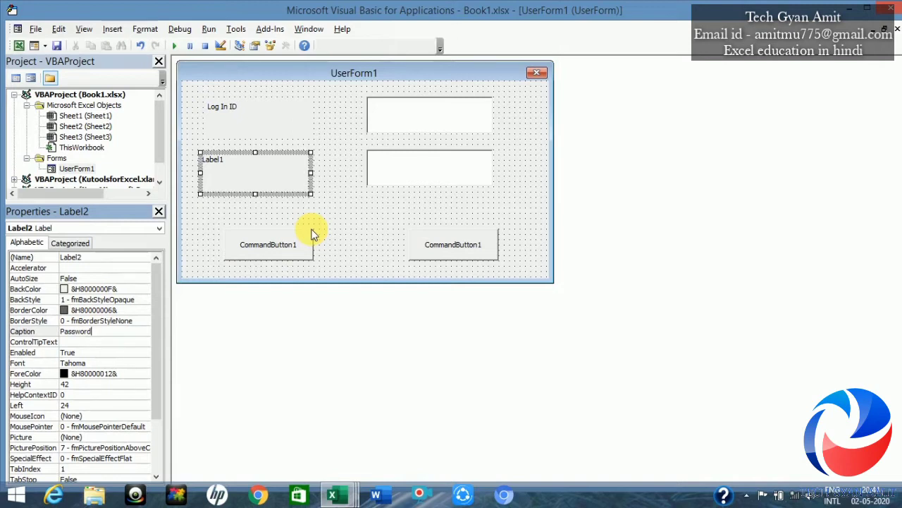
left_click(363, 223)
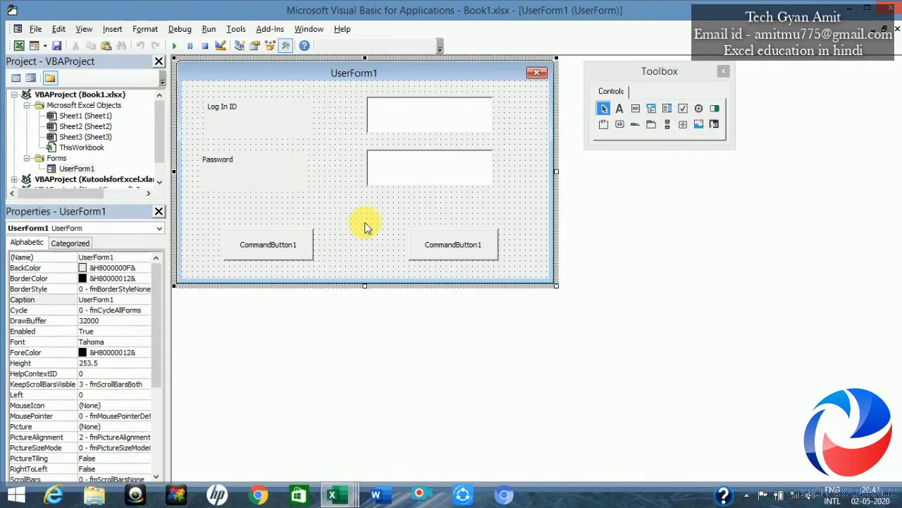
left_click(254, 123)
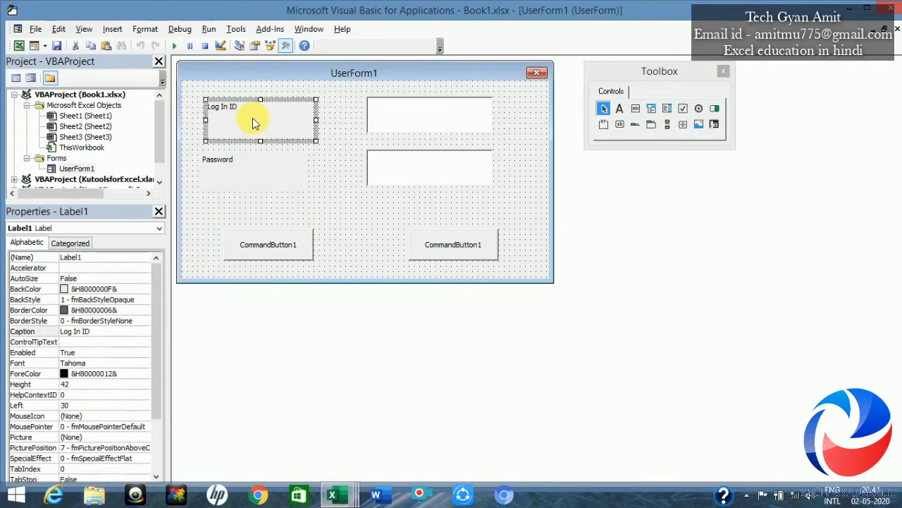
left_click(250, 177, "ctrl")
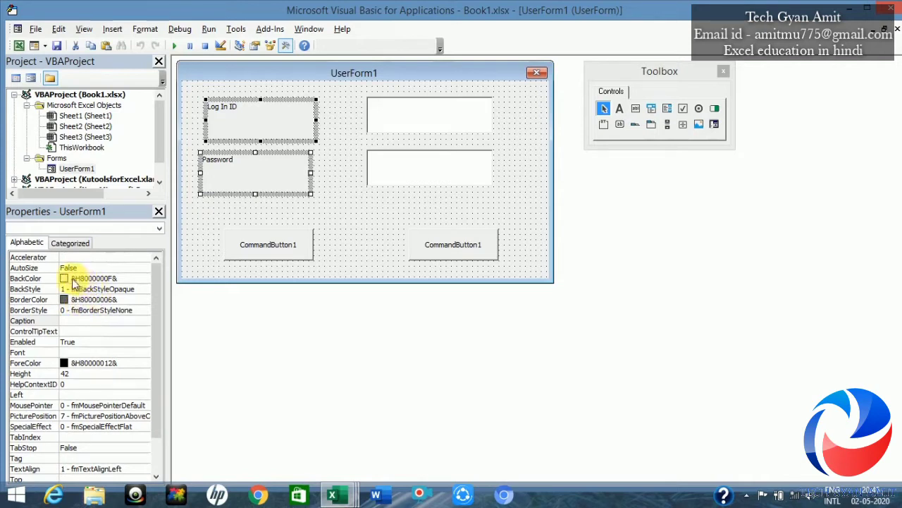
Give both labels a red background colour from the palette.
left_click(69, 281)
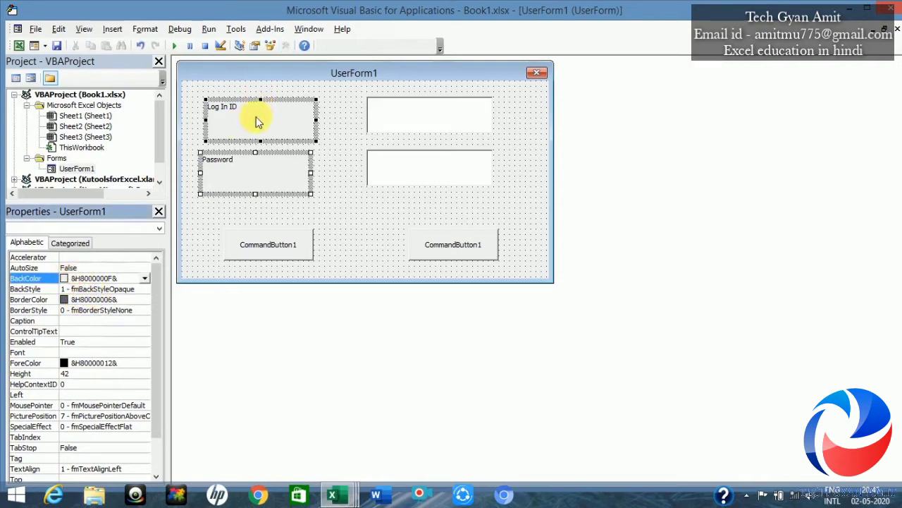
left_click(144, 278)
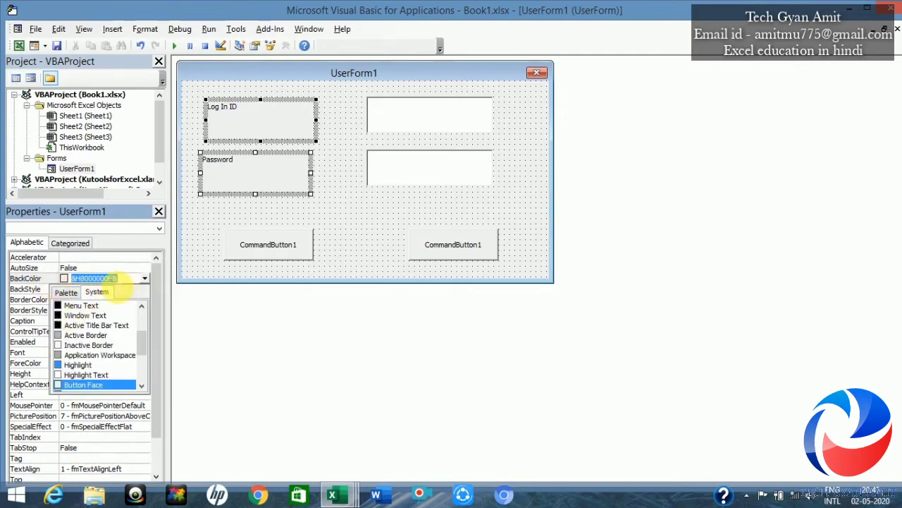
left_click(67, 292)
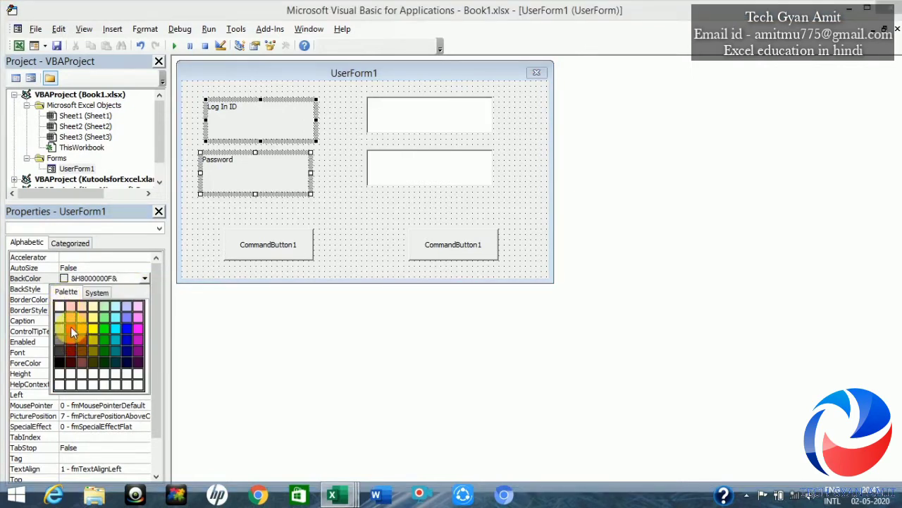
left_click(71, 328)
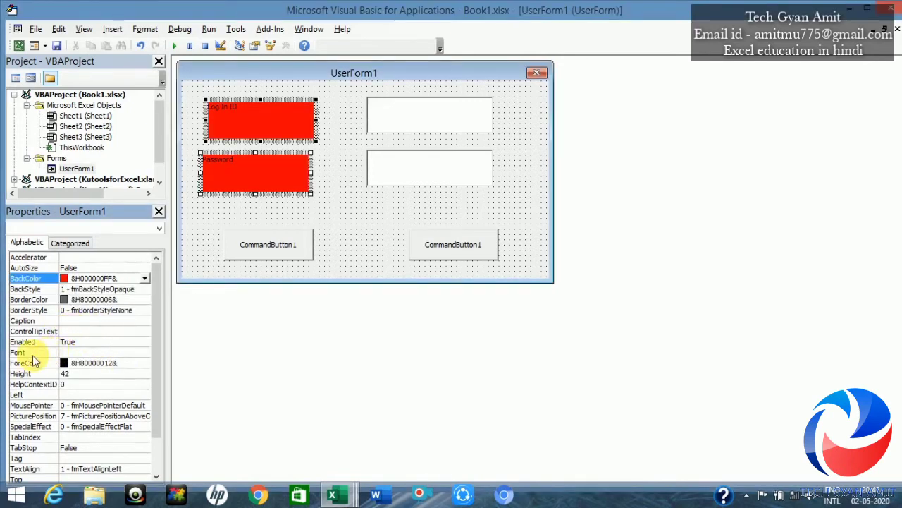
Set both labels' font to Times New Roman, bold, size 16, underlined.
left_click(89, 352)
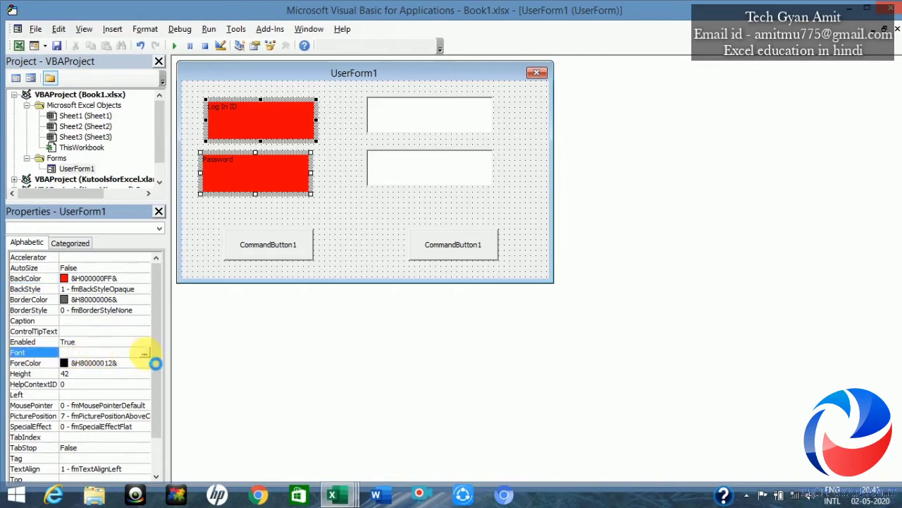
left_click(144, 353)
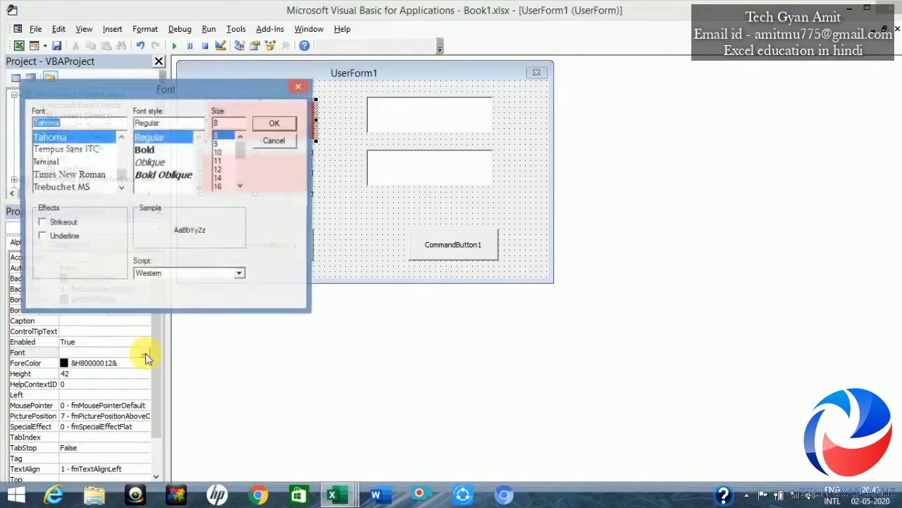
left_click(86, 176)
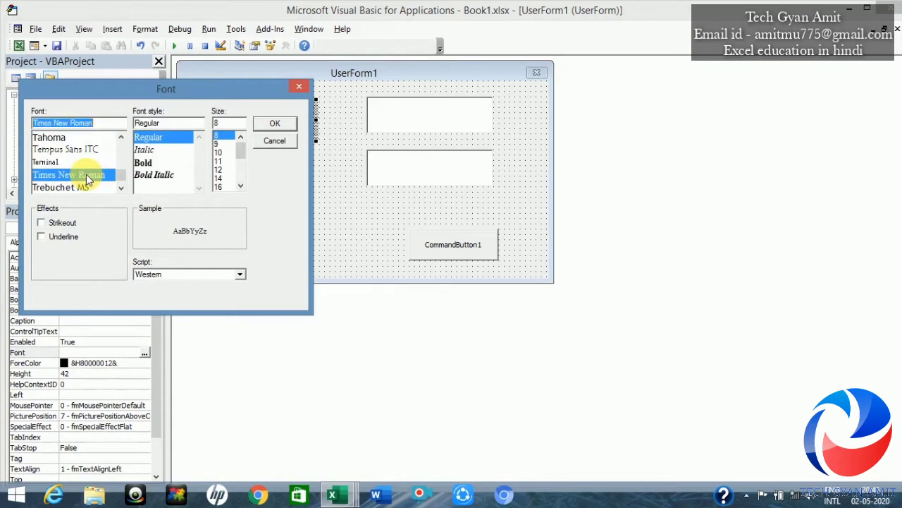
left_click(146, 167)
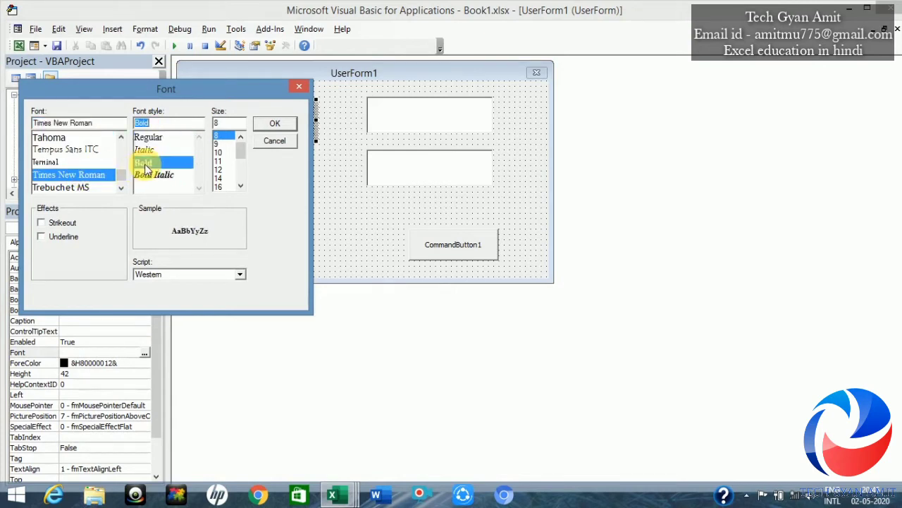
left_click(220, 187)
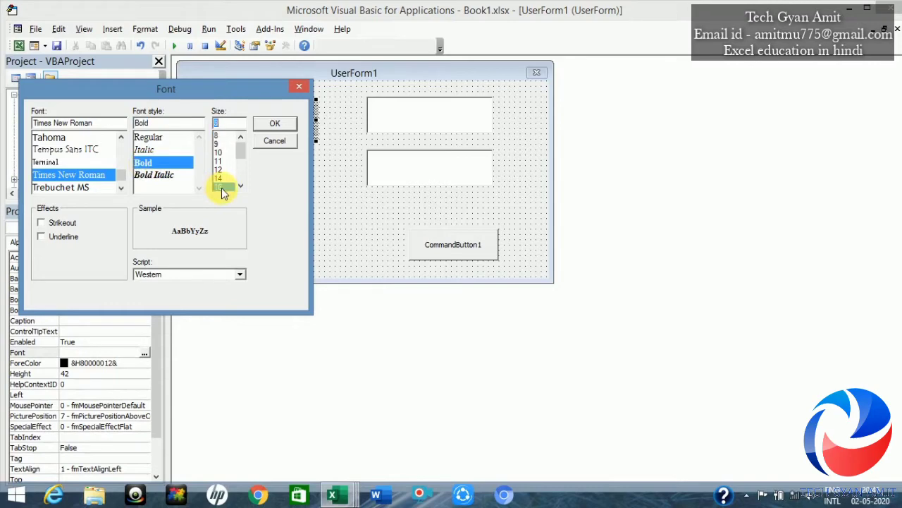
left_click(42, 237)
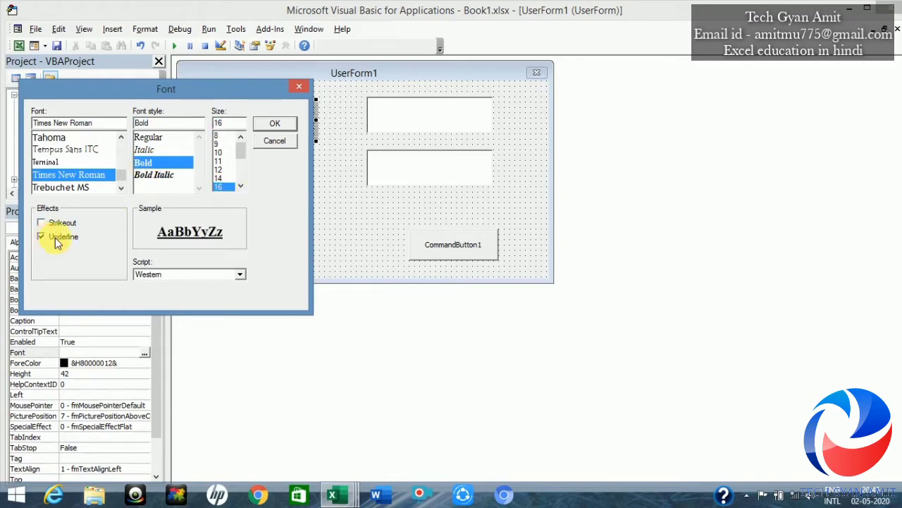
left_click(282, 126)
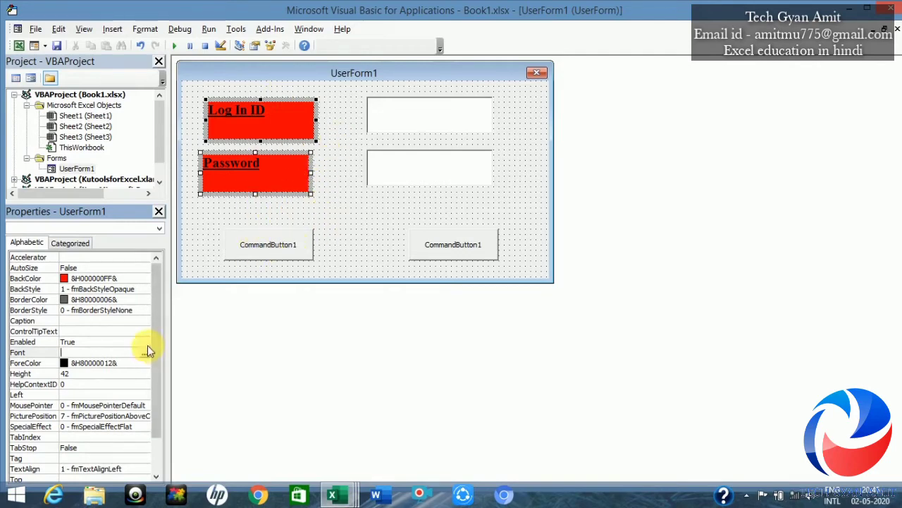
Centre the caption text in both labels.
left_click_drag(155, 344, 155, 365)
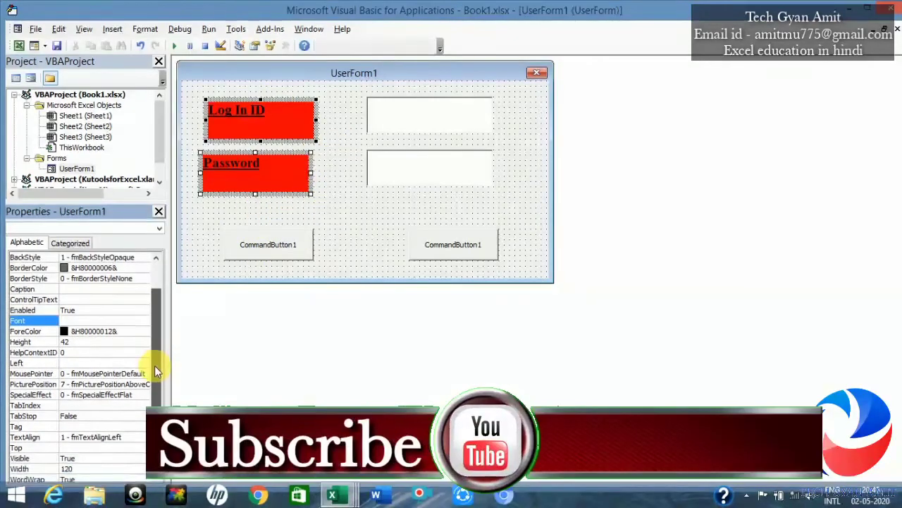
left_click(95, 438)
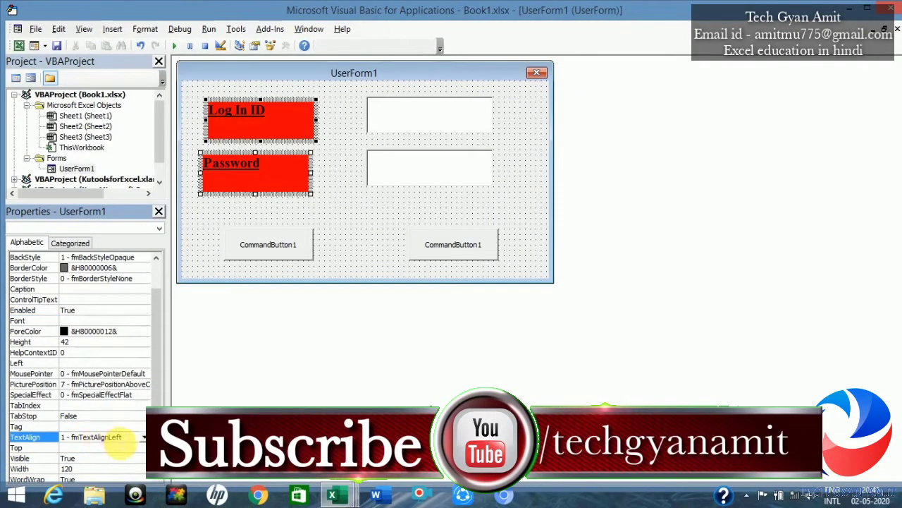
left_click(144, 437)
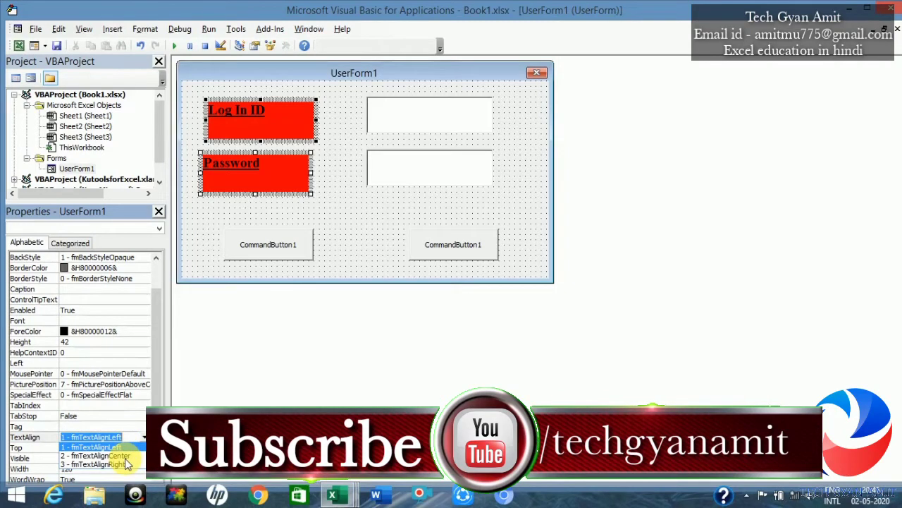
left_click(124, 456)
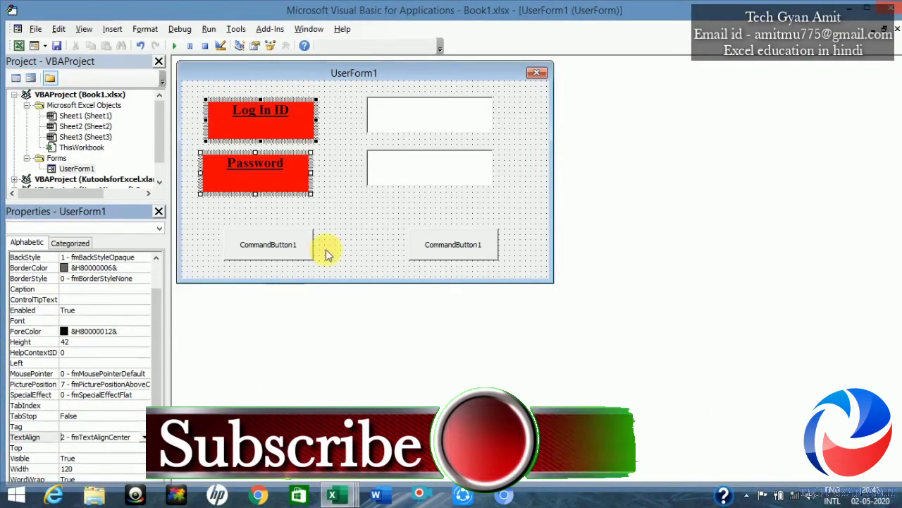
Nudge the Password label right to line it up under Log In ID.
left_click(325, 184)
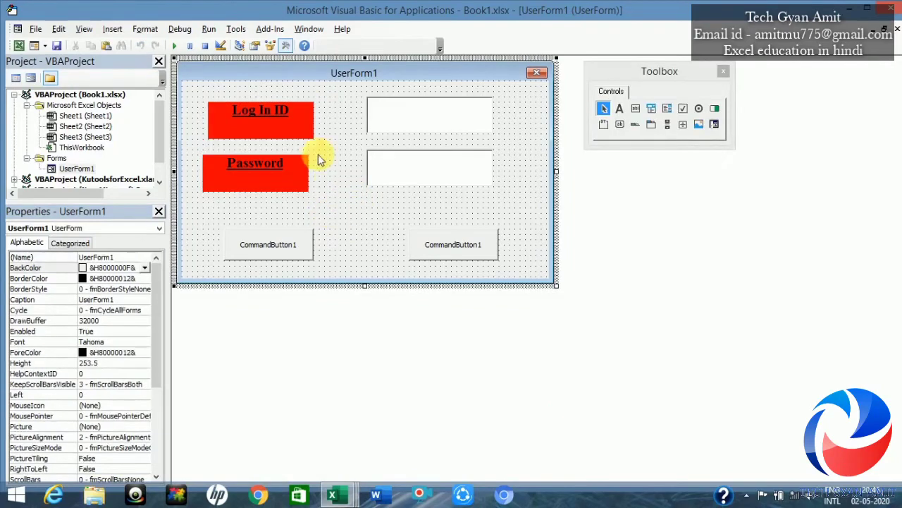
left_click(286, 176)
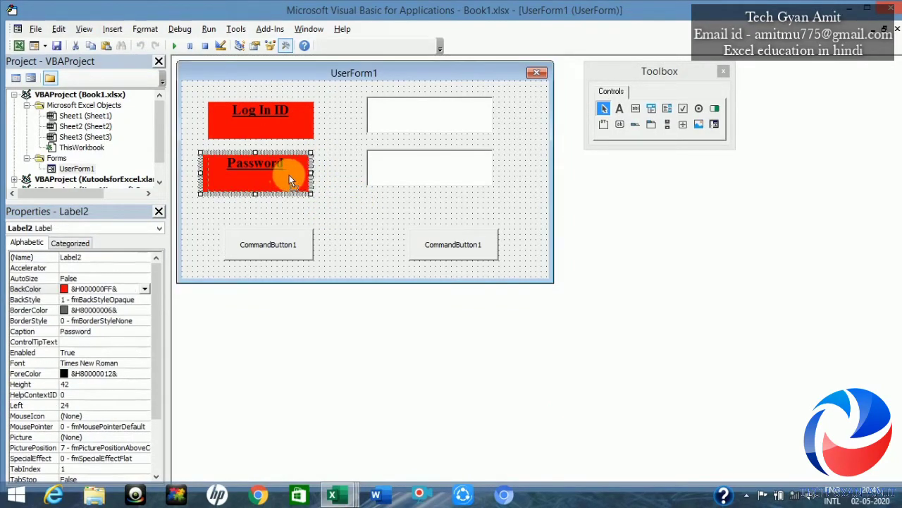
key("Right")
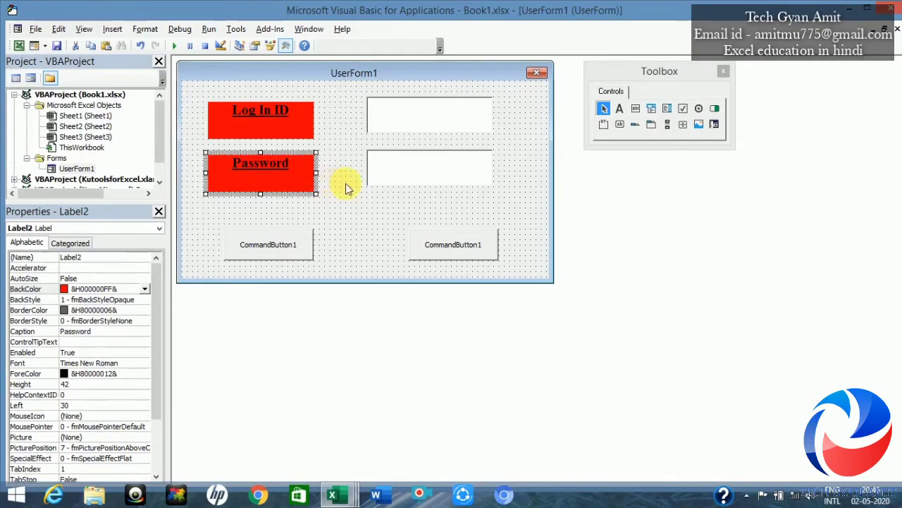
left_click(346, 187)
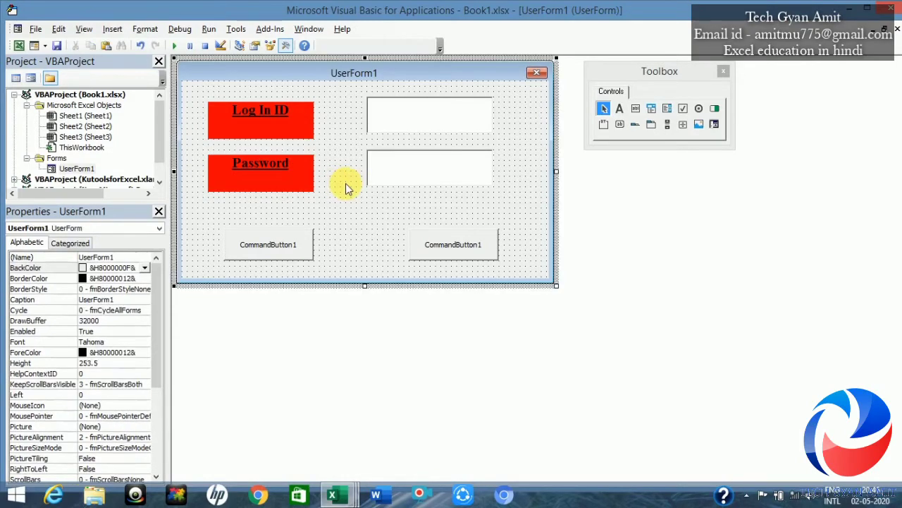
Change the first command button's caption to LogIN.
left_click(292, 254)
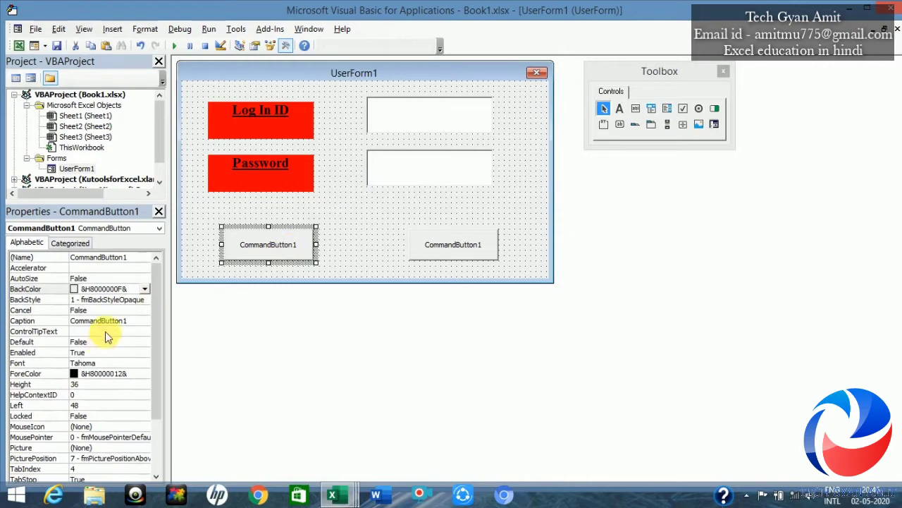
left_click(131, 322)
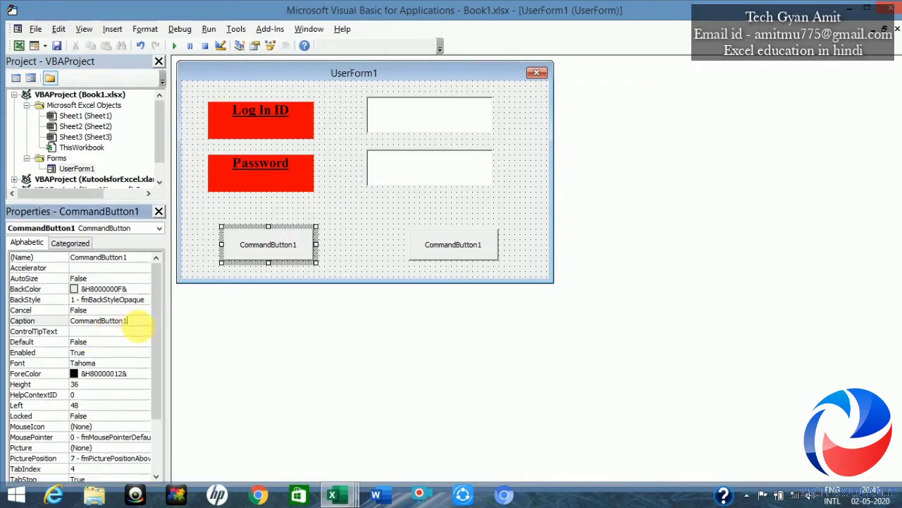
key("BackSpace")
key("BackSpace")
key("BackSpace")
key("BackSpace")
key("BackSpace")
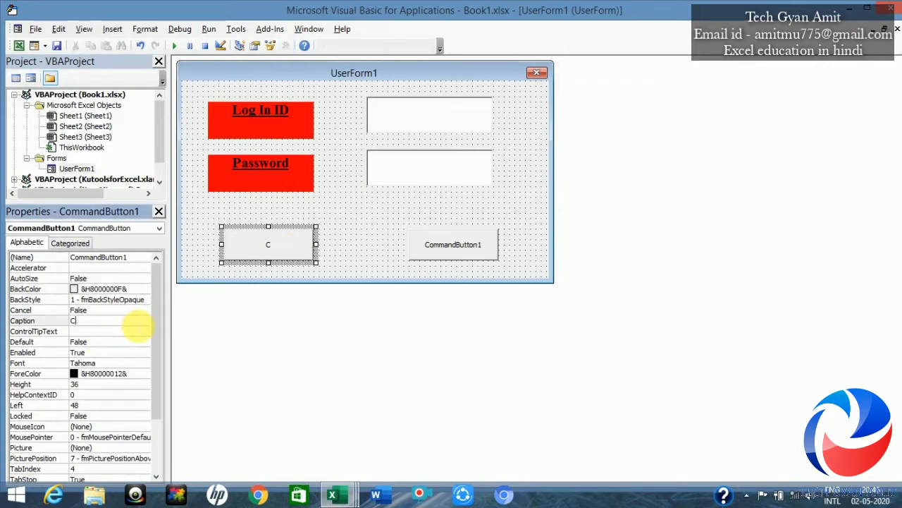
type("Log")
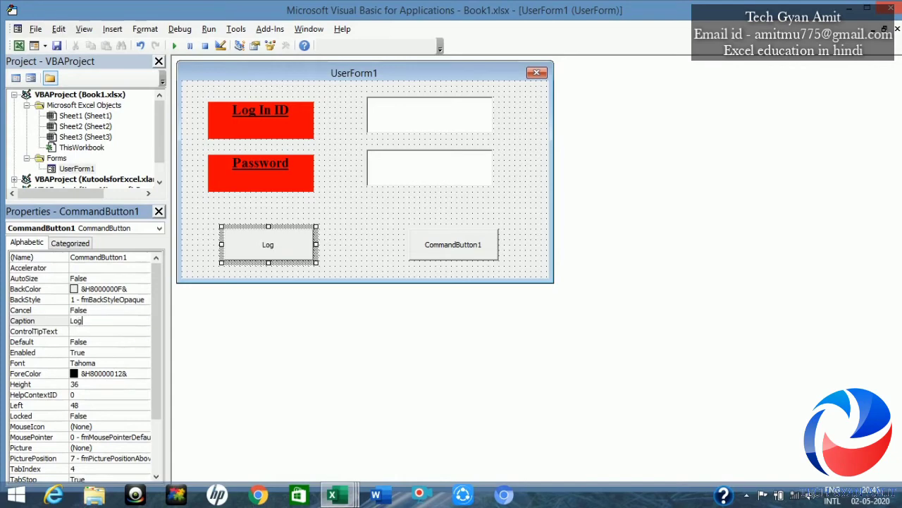
type("IN")
left_click(367, 258)
Change the second command button's caption to Cancel.
left_click(446, 252)
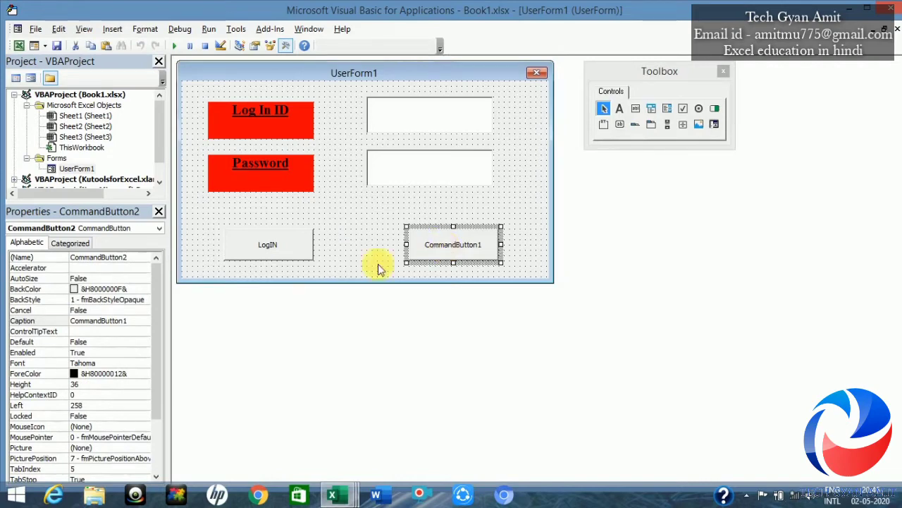
left_click(134, 321)
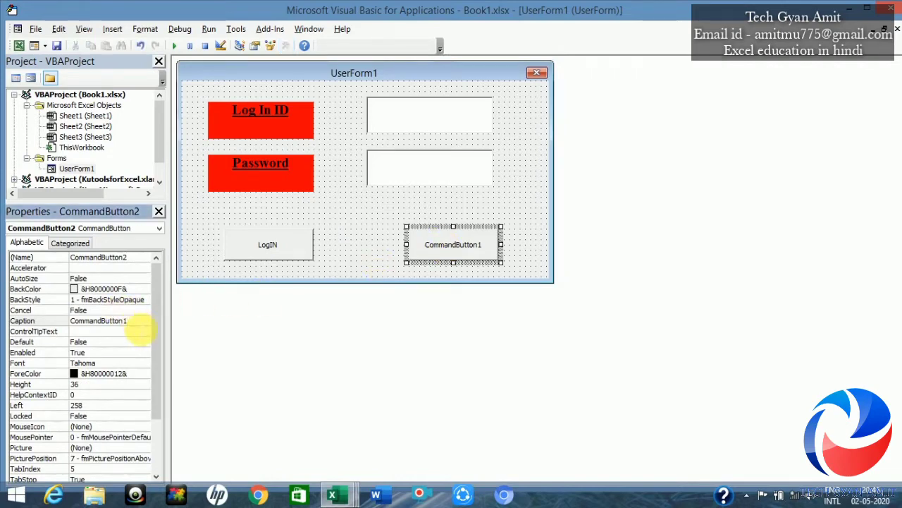
key("BackSpace")
key("BackSpace")
key("BackSpace")
key("BackSpace")
key("BackSpace")
key("BackSpace")
key("BackSpace")
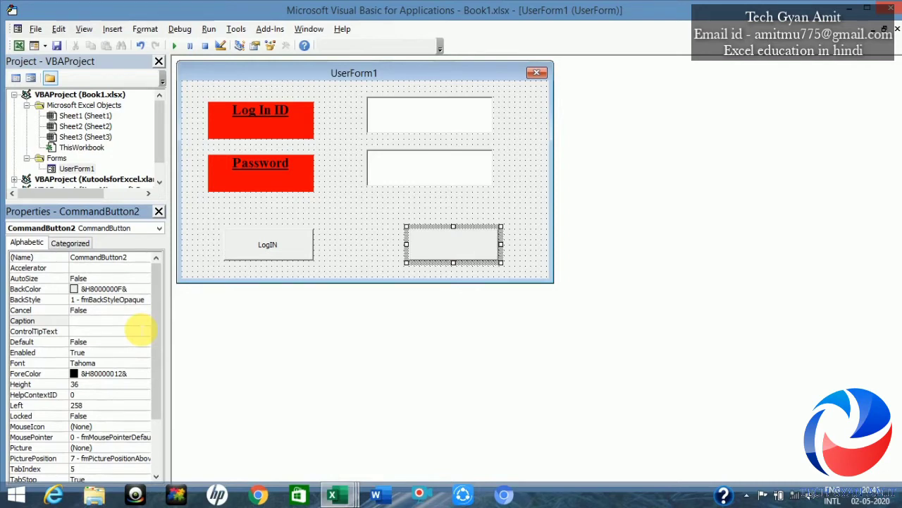
type("Can")
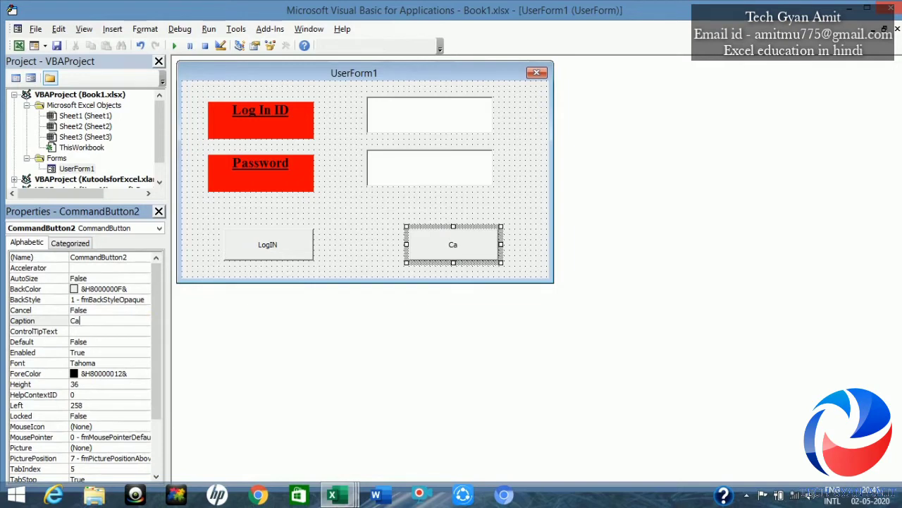
type("ce")
type("l")
key("Return")
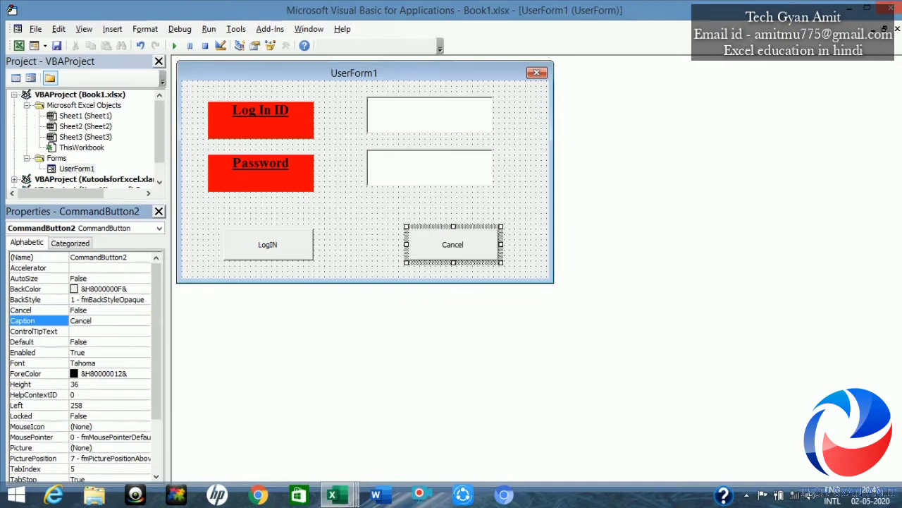
Select both the LogIN and Cancel buttons and set their BackColor to orange-brown from the Palette.
left_click(296, 244)
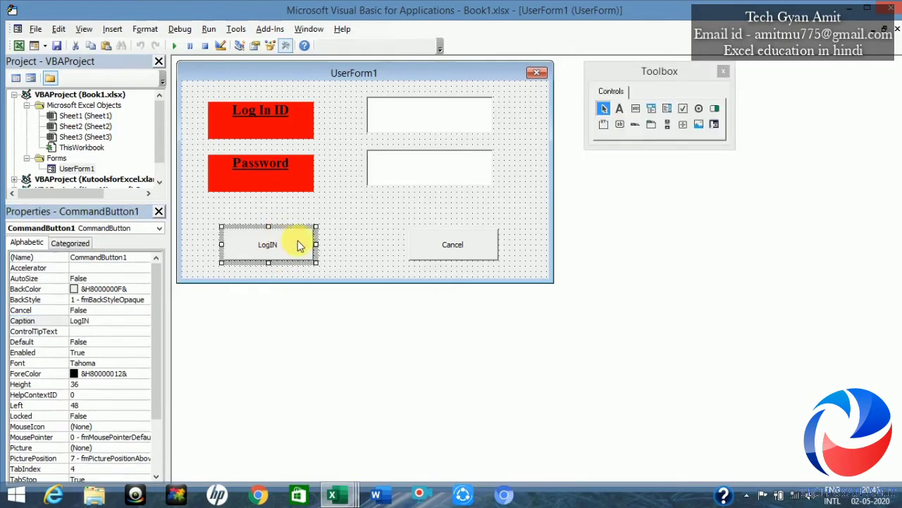
left_click(416, 254, "ctrl")
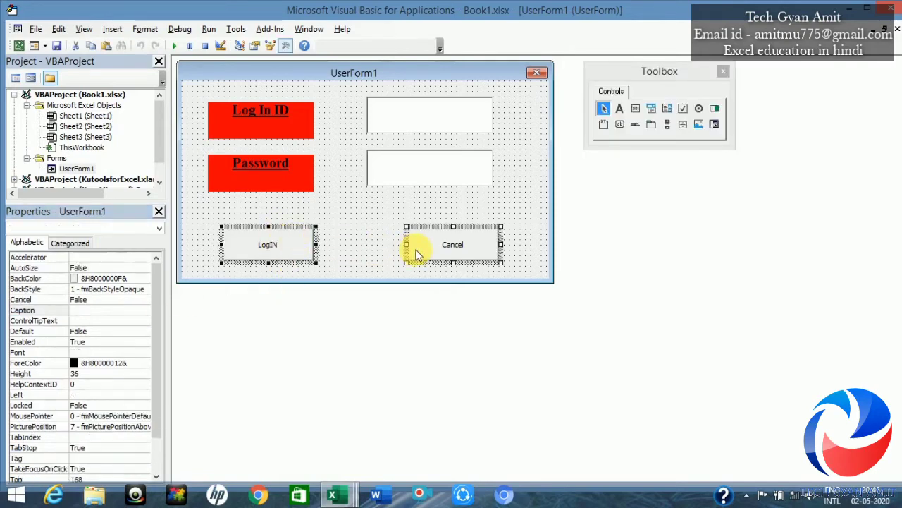
left_click(76, 279)
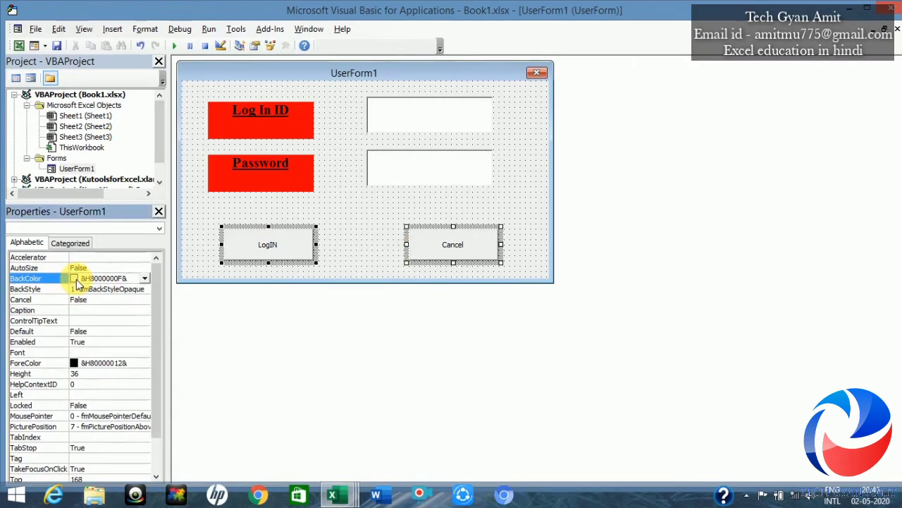
left_click(144, 279)
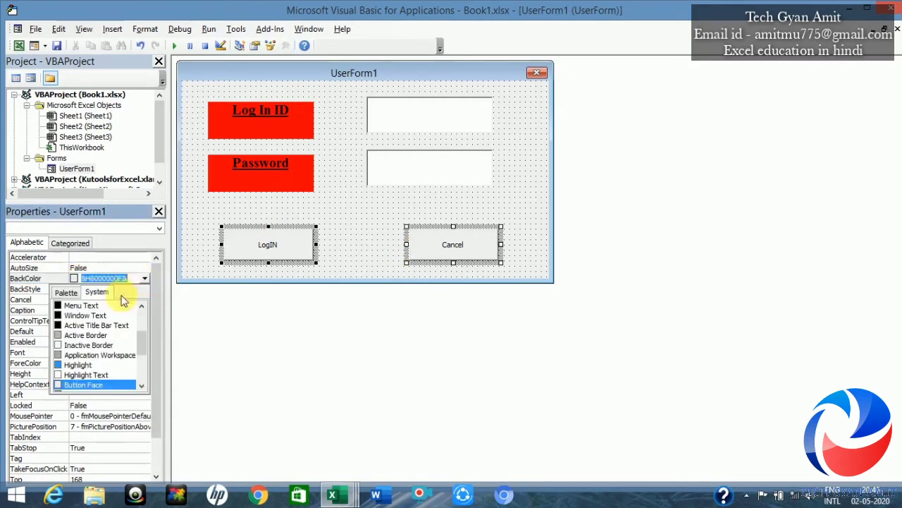
left_click(68, 292)
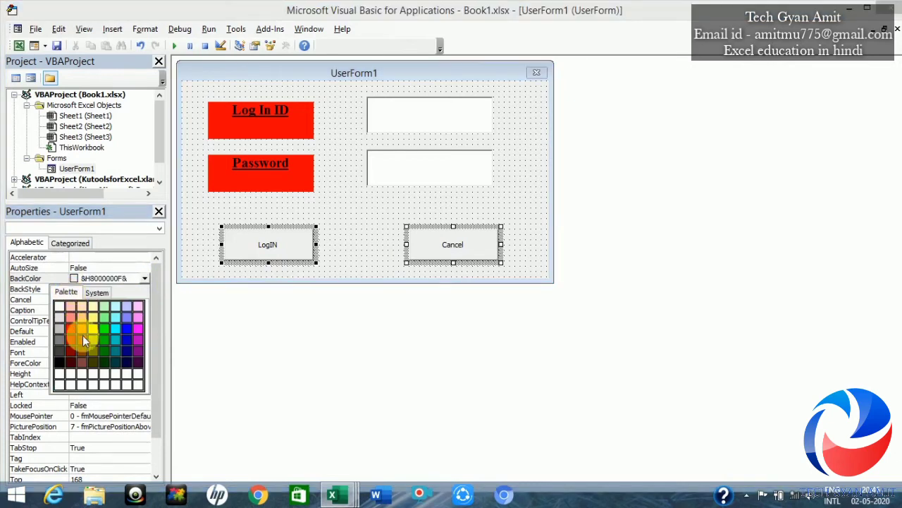
left_click(82, 341)
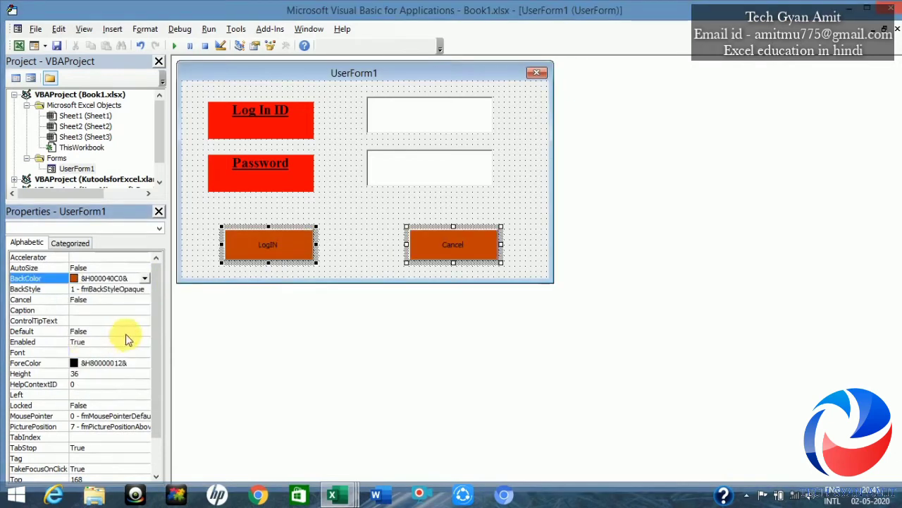
Set both buttons' caption font to Times New Roman, Bold, 12 point.
left_click(81, 351)
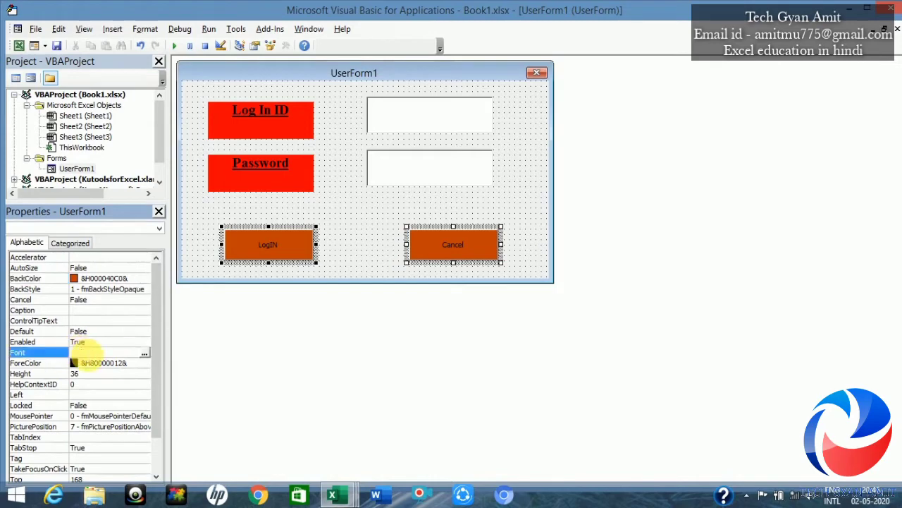
left_click(144, 352)
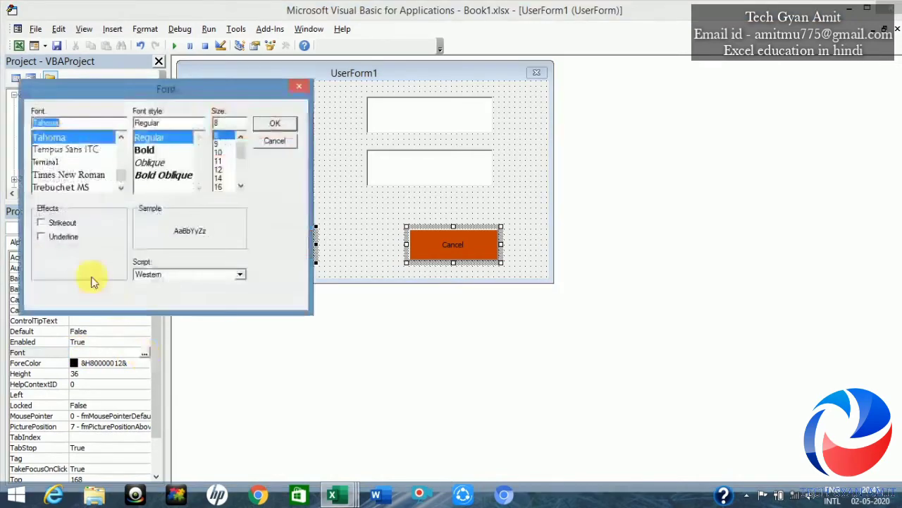
left_click(105, 175)
left_click(144, 163)
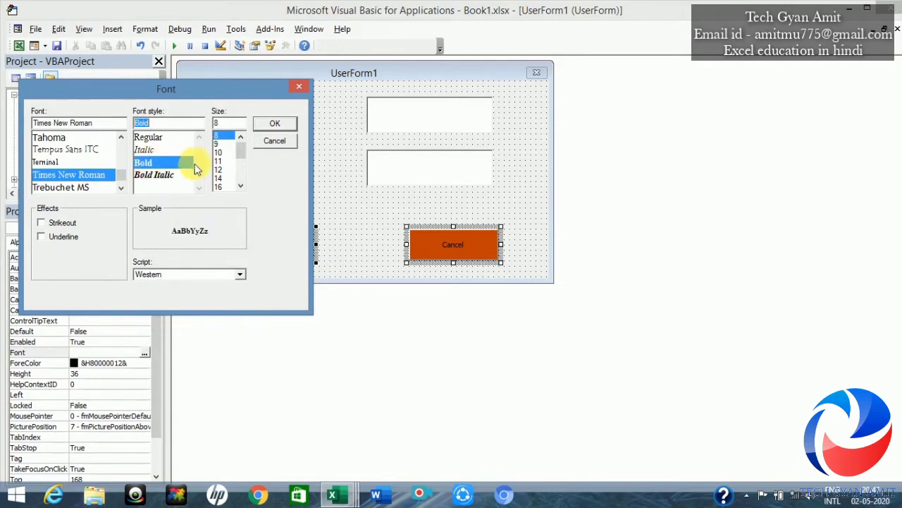
left_click(219, 170)
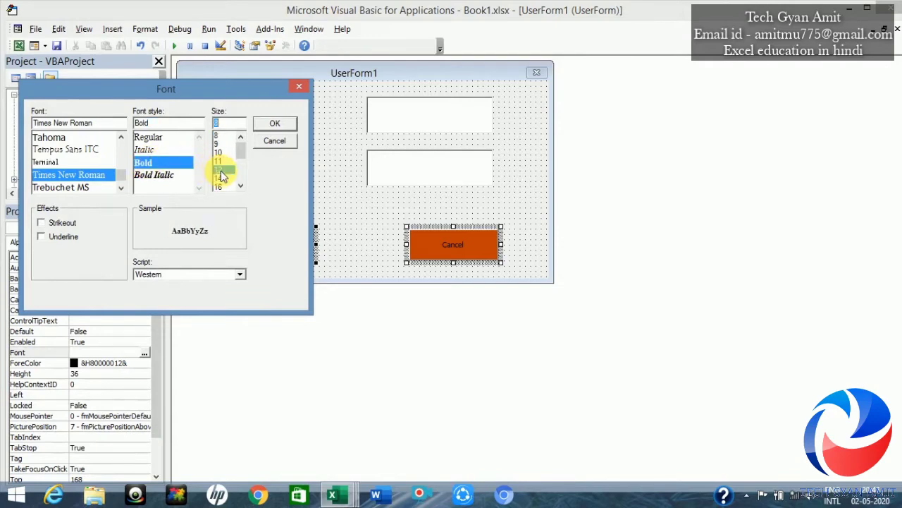
left_click(277, 124)
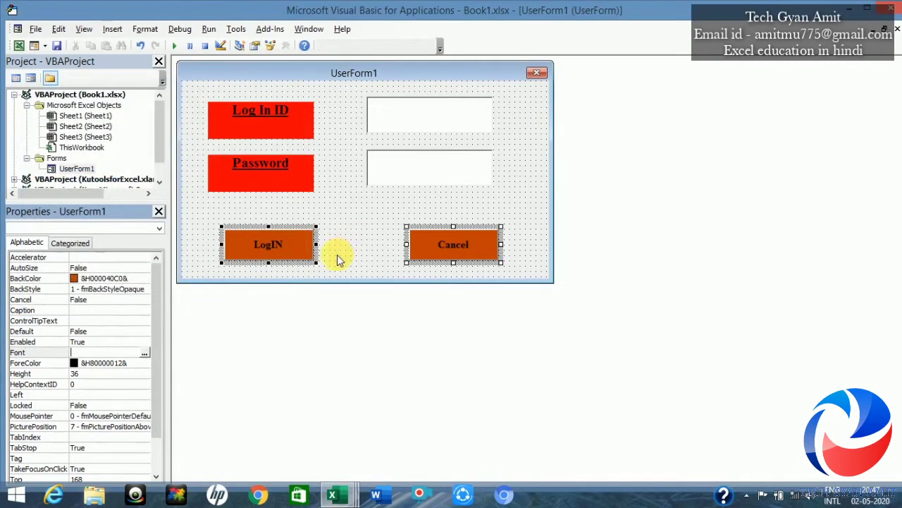
left_click(337, 260)
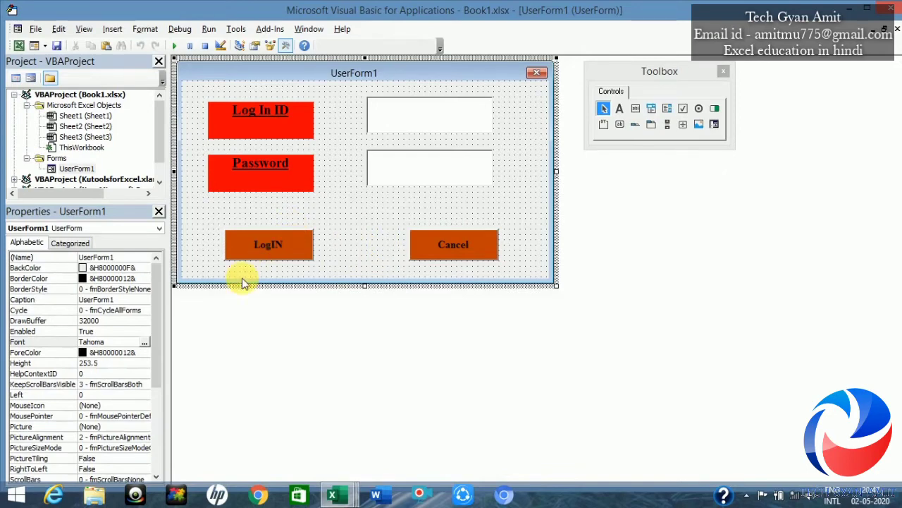
Create the empty CommandButton1_Click stub for LogIN, then go back to the UserForm1 designer.
left_click(269, 254)
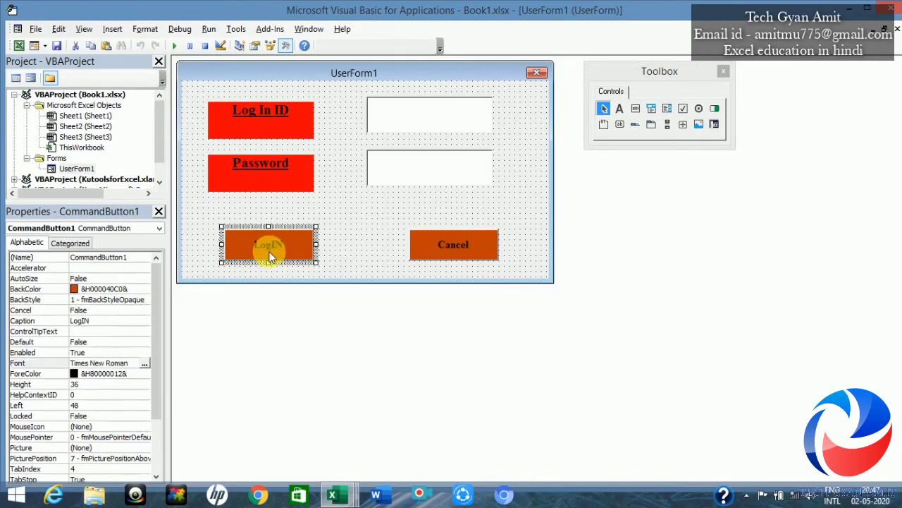
double_click(269, 256)
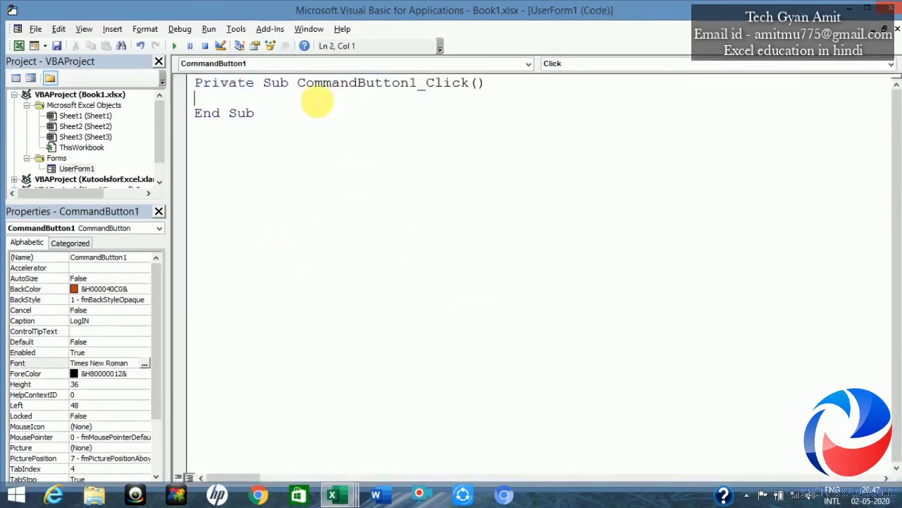
double_click(73, 168)
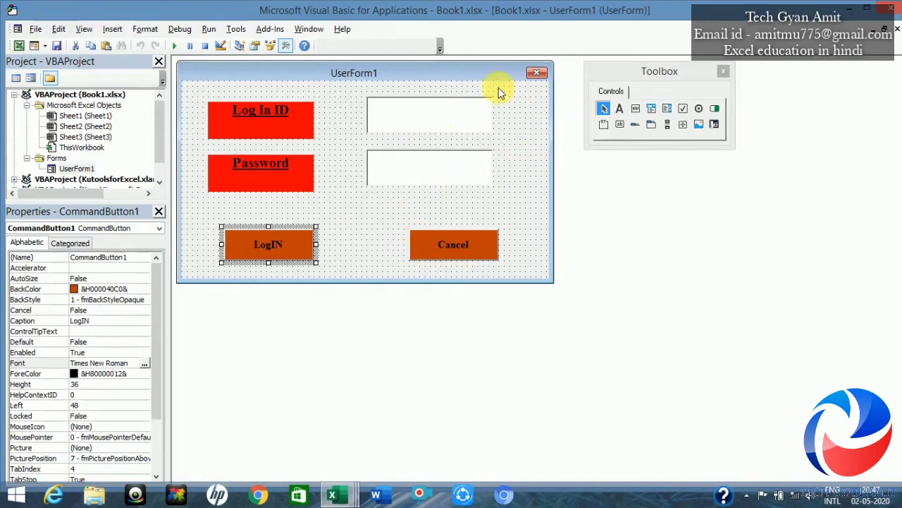
Change UserForm1's Palette BackColor from yellow to blue.
left_click(506, 127)
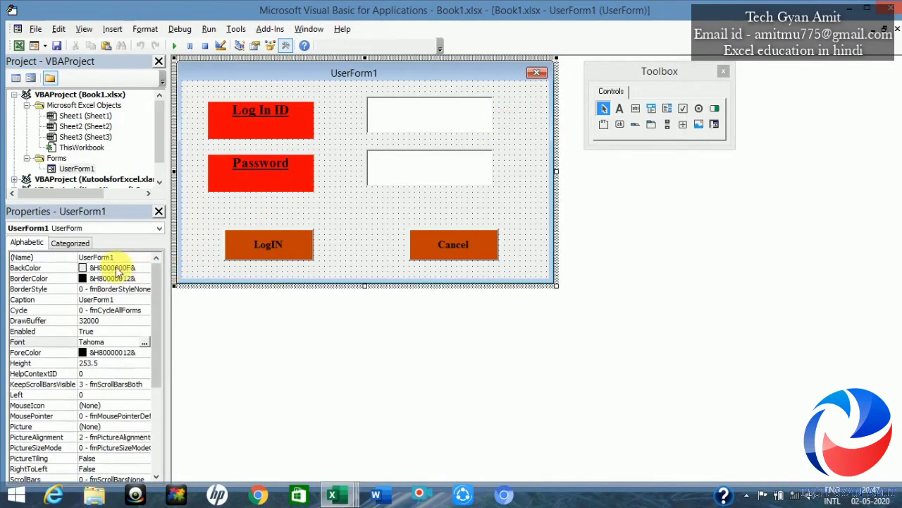
left_click(88, 271)
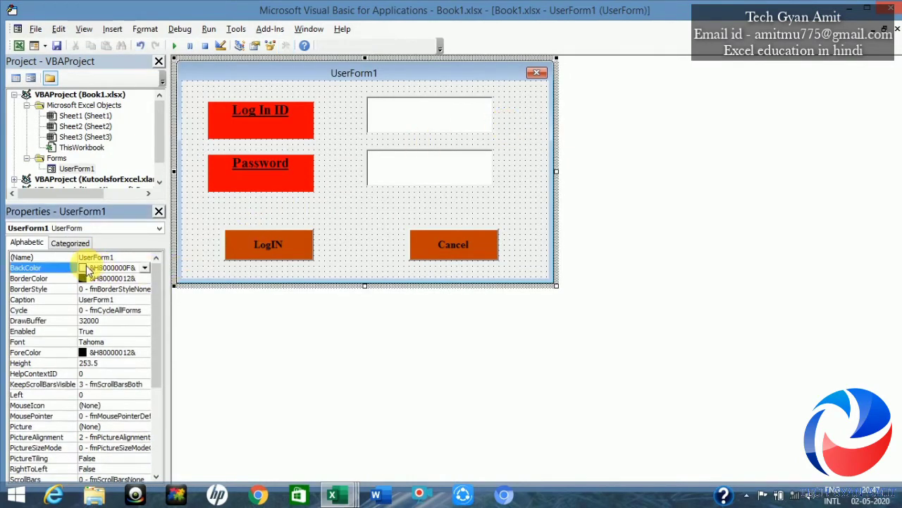
left_click(145, 268)
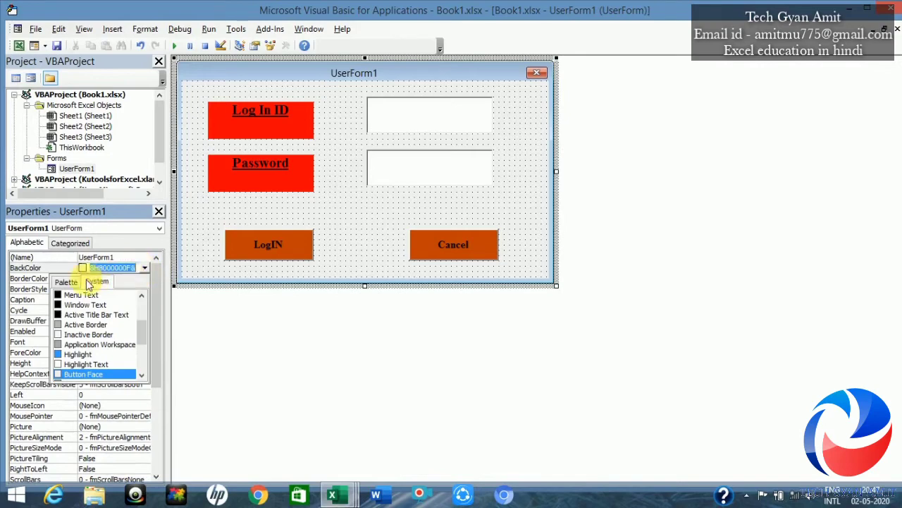
left_click(66, 281)
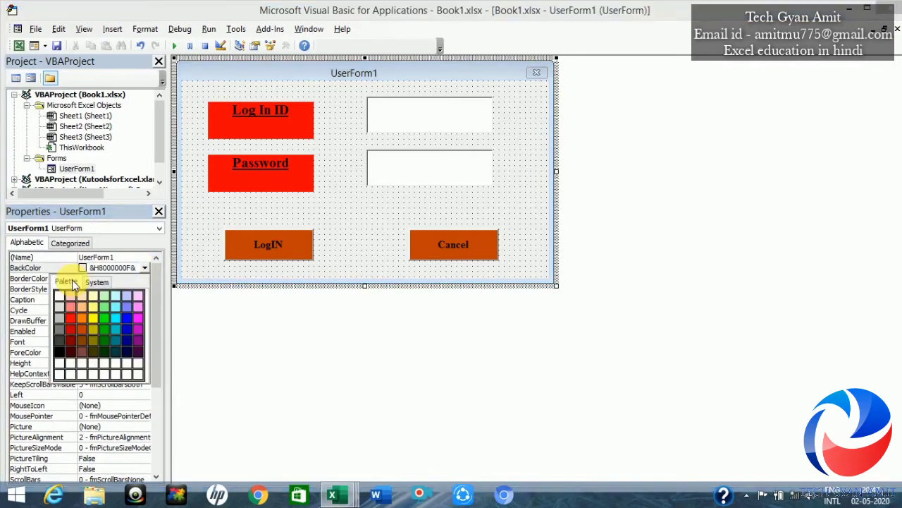
left_click(93, 318)
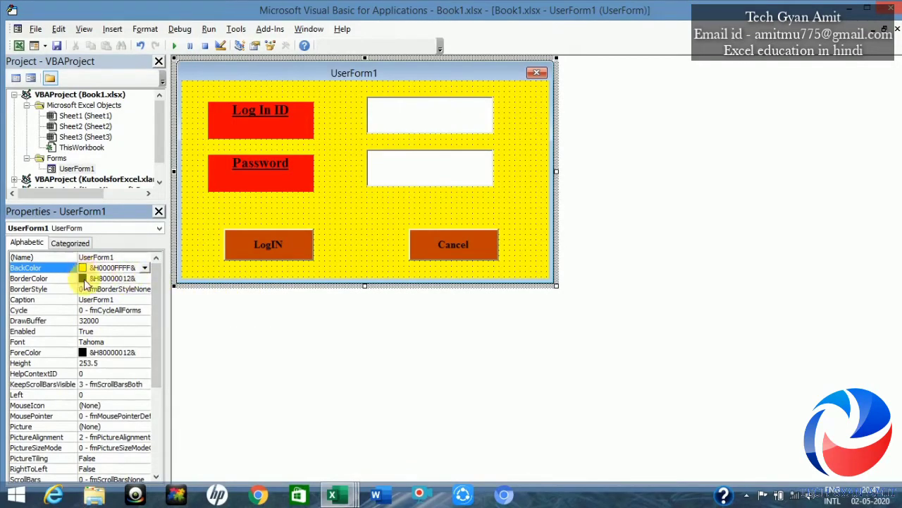
left_click(144, 266)
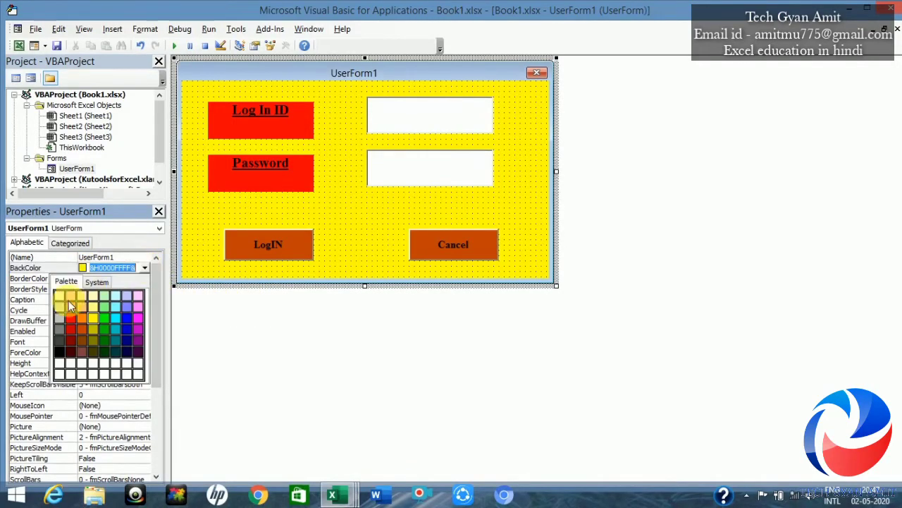
left_click(129, 317)
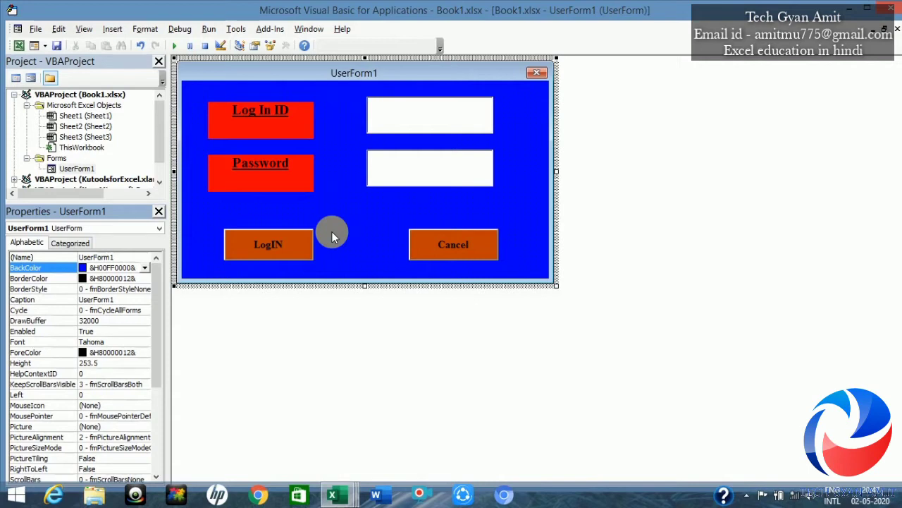
left_click(272, 246)
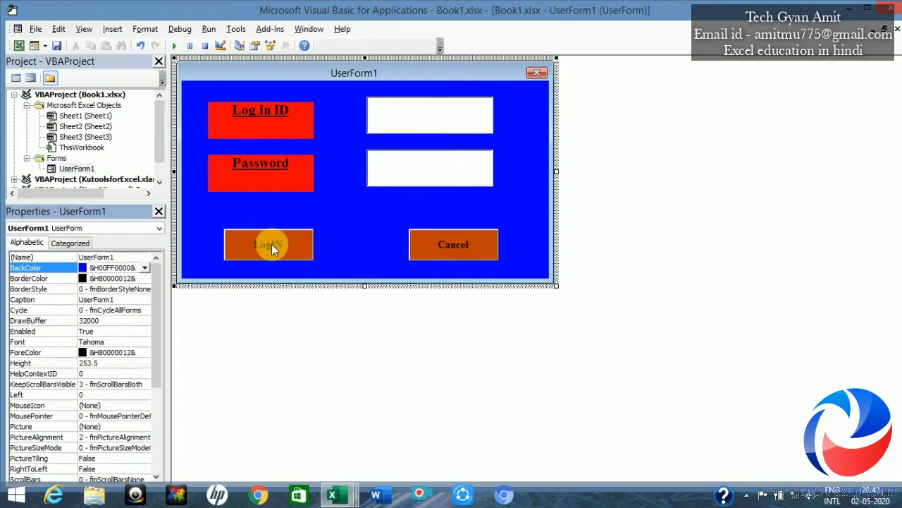
Start the LogIN Click sub with 'if', then go back to the UserForm1 designer.
double_click(271, 244)
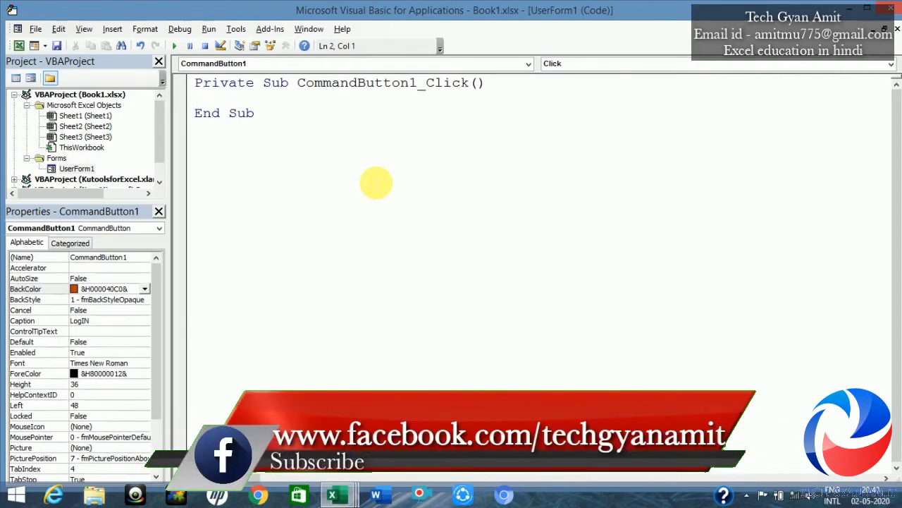
type("if")
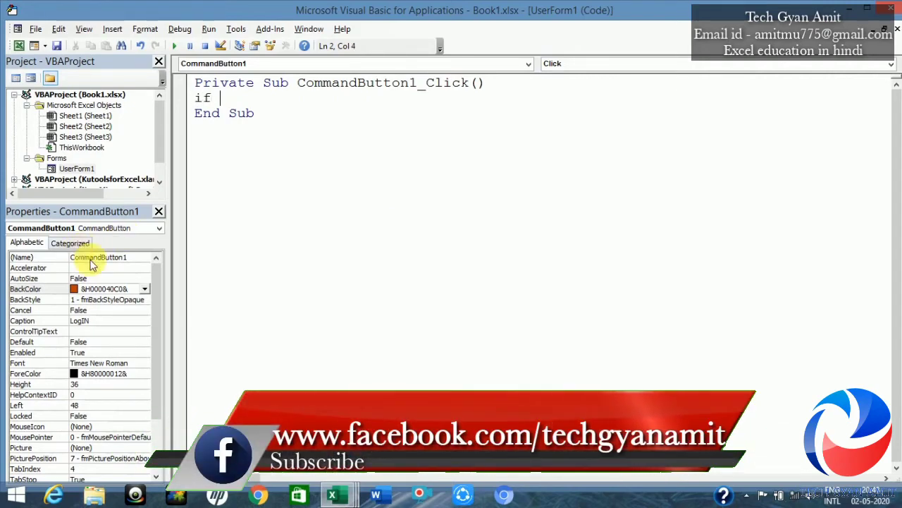
double_click(77, 168)
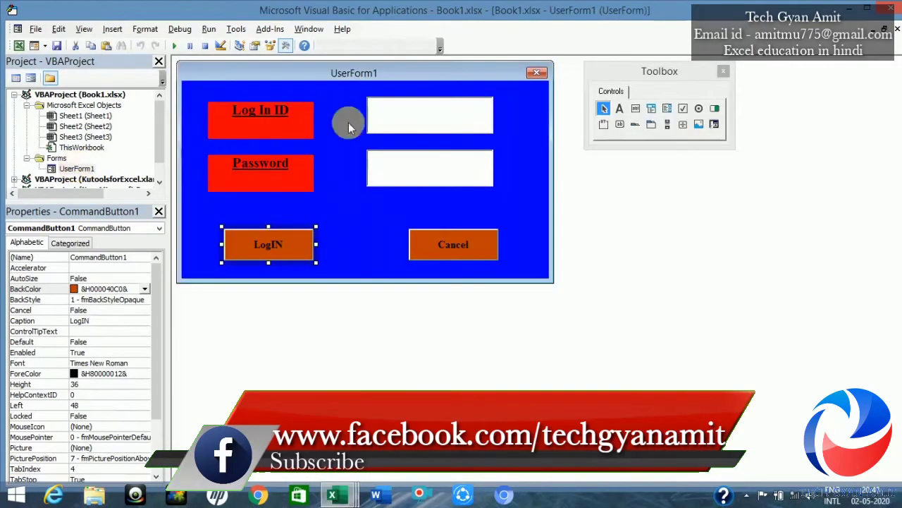
Check the names TextBox1 and TextBox2, then reopen the LogIN button's Click code.
left_click(418, 126)
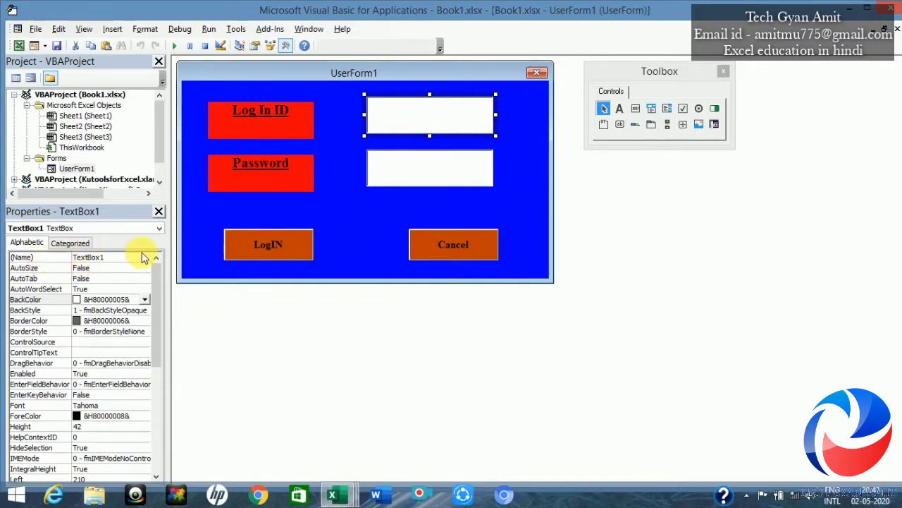
left_click(393, 170)
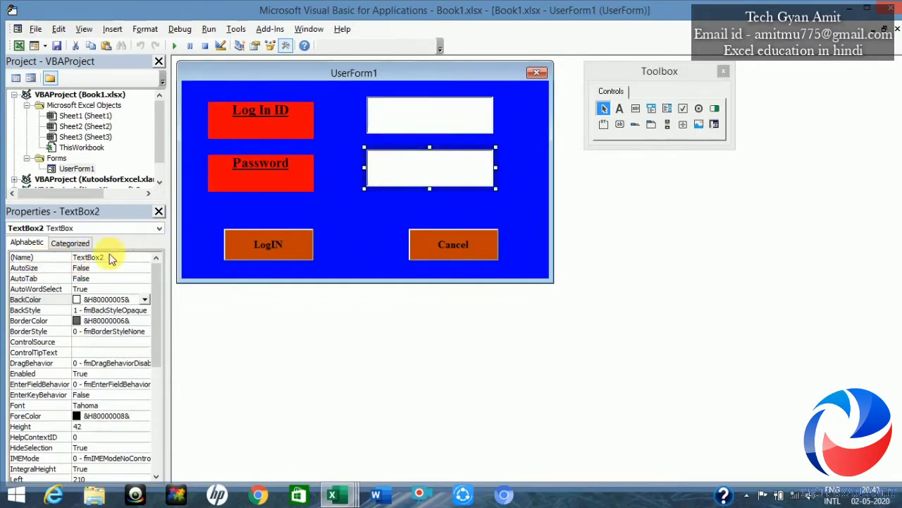
double_click(249, 250)
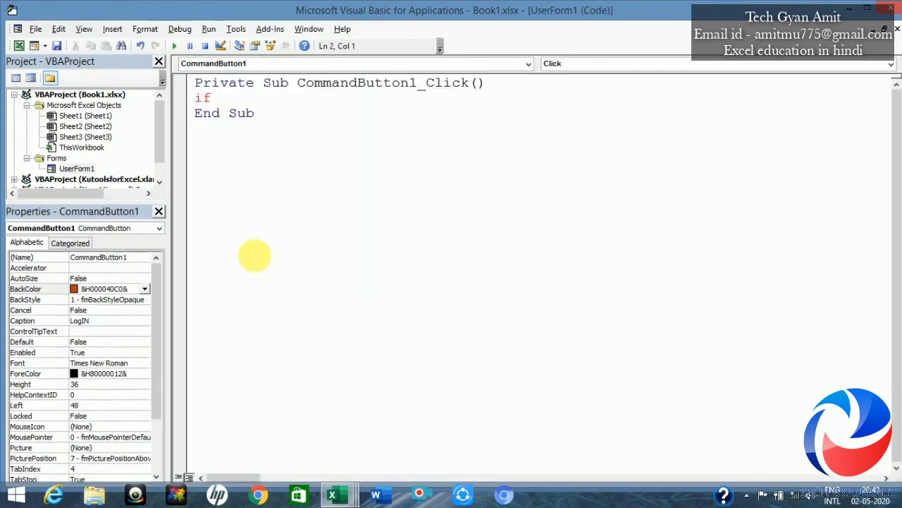
Extend the line to if textbox1.Text = sheets("sheet1"), then view Sheet1 in Excel.
left_click(225, 104)
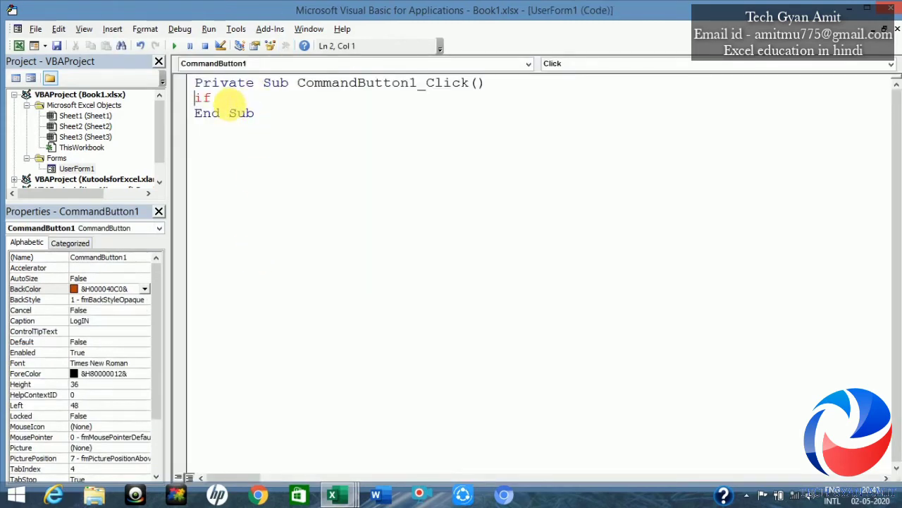
type("te")
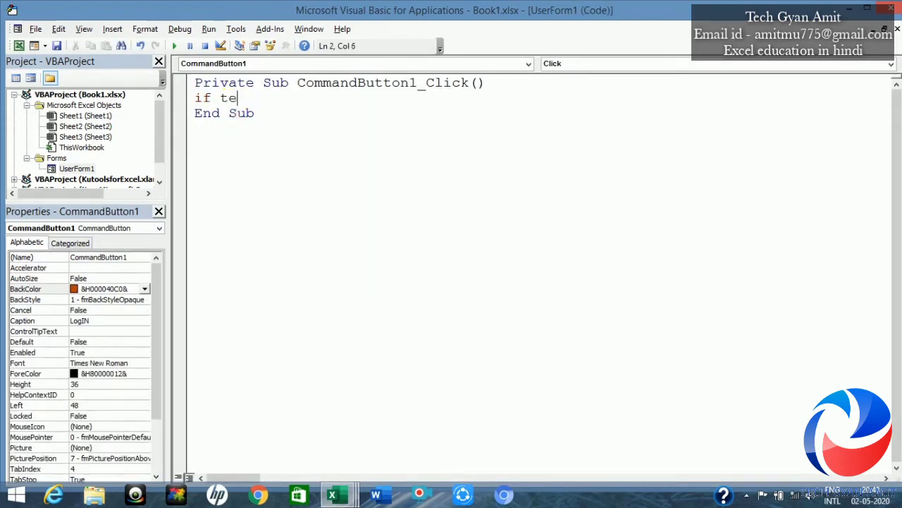
type("xt")
type("box1")
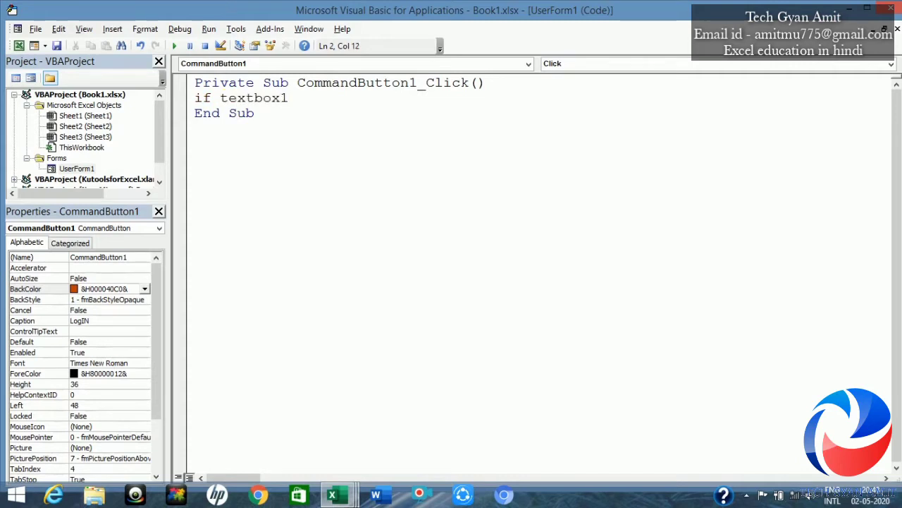
type(".te")
type("t")
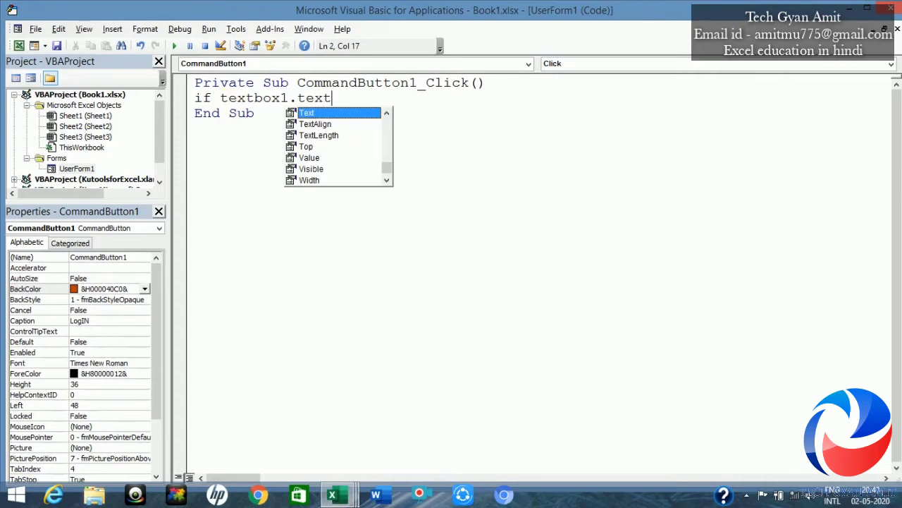
type(" = ")
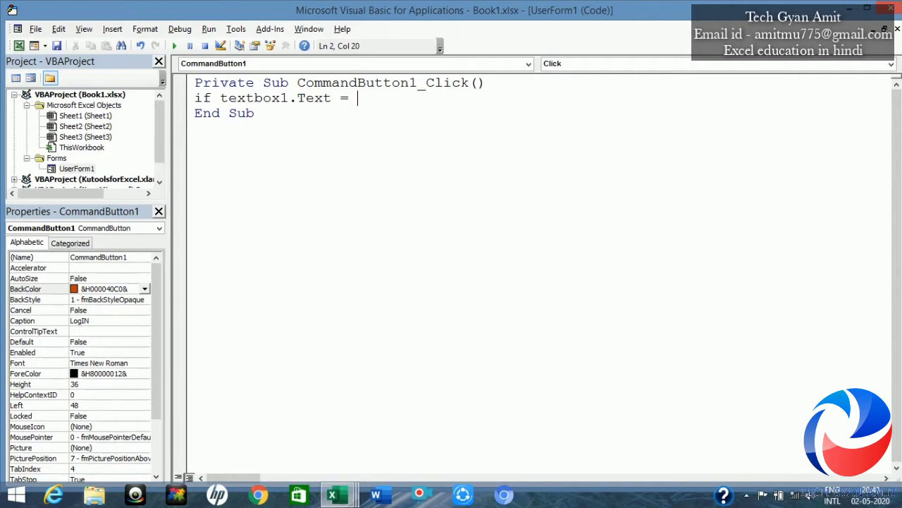
type("sheets")
type("(shee")
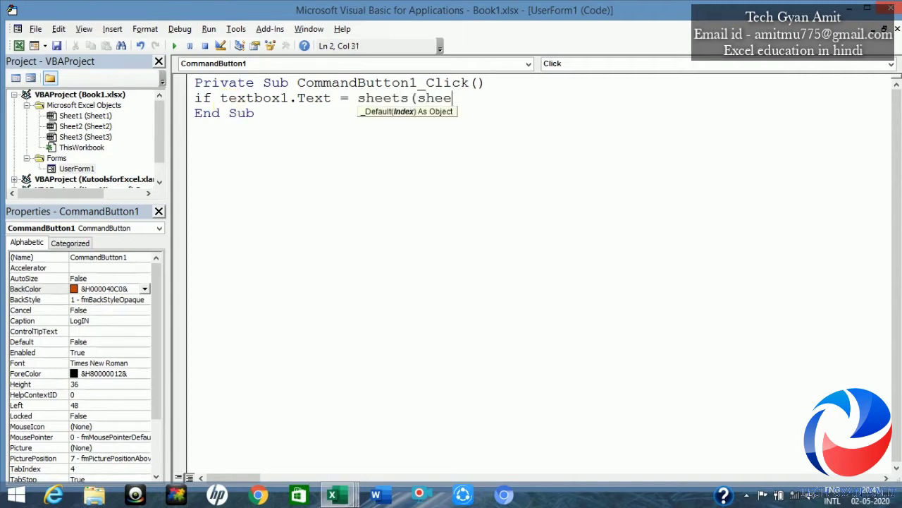
key("BackSpace")
key("BackSpace")
key("BackSpace")
key("BackSpace")
type("\"\"")
key("BackSpace")
type("sh")
type("eet")
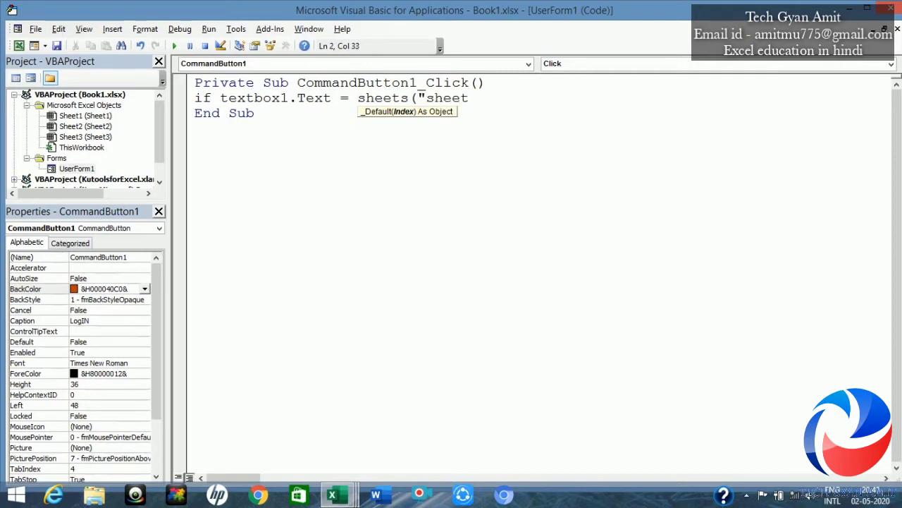
type("\"\"")
key("BackSpace")
type(")")
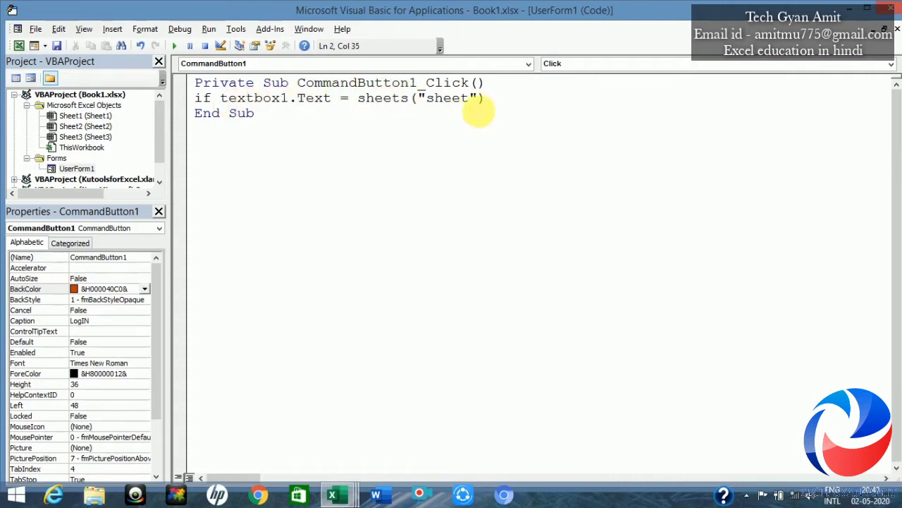
left_click(471, 98)
type("1")
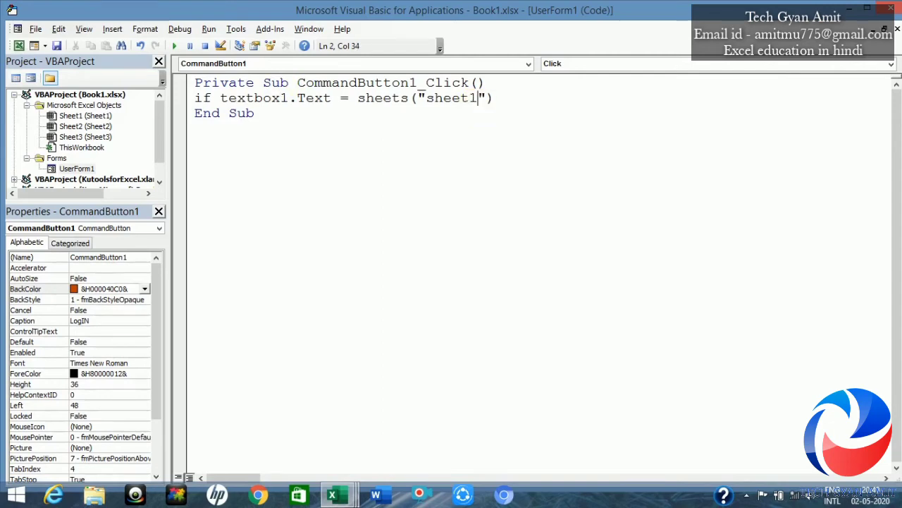
key("alt+F11")
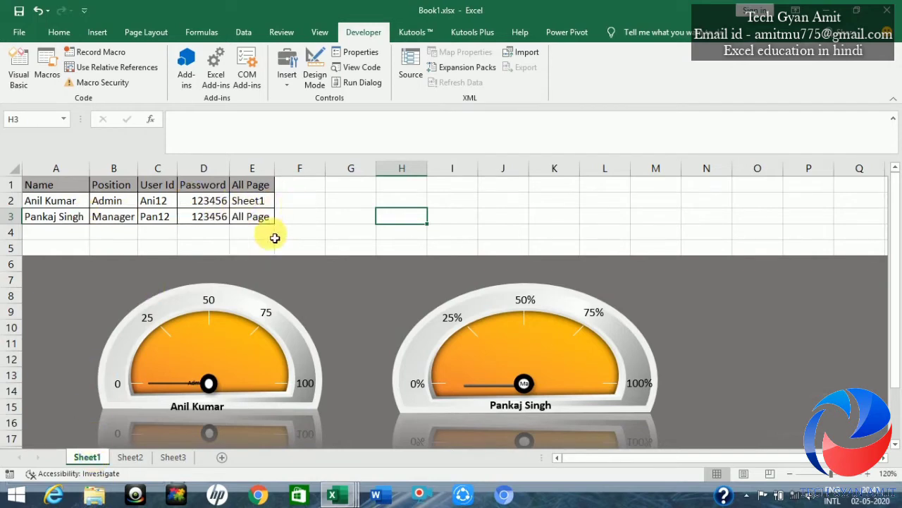
Append .range("C2") and to the condition, checking the user ID cell C2 in Excel.
key("alt+F11")
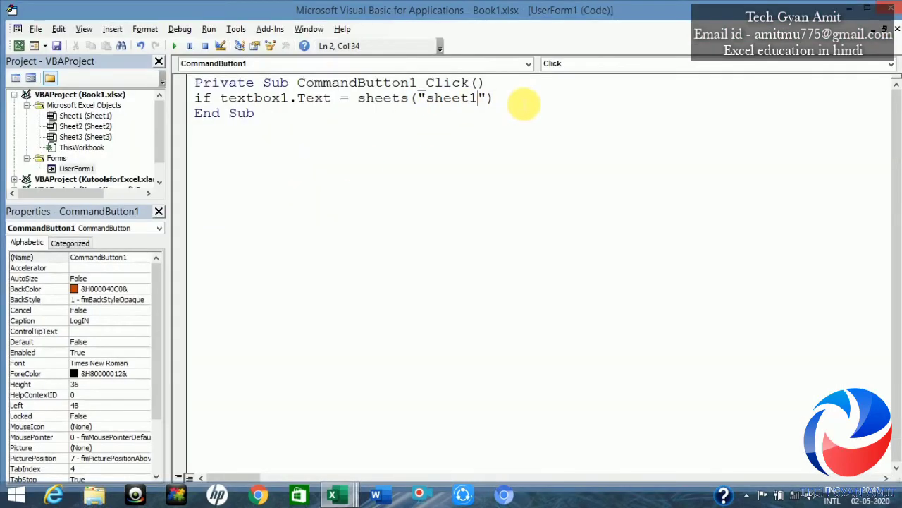
left_click(513, 104)
type(".")
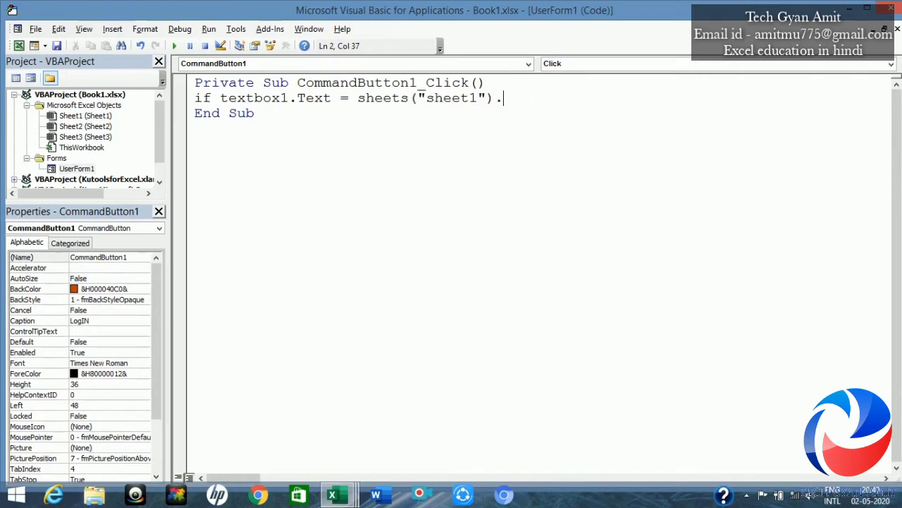
type("range")
type("(")
key("alt+F11")
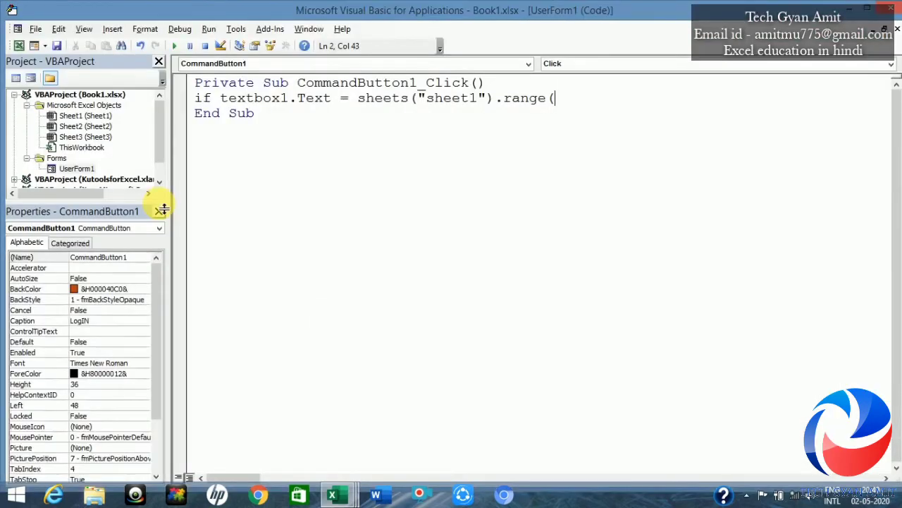
type("\"\"")
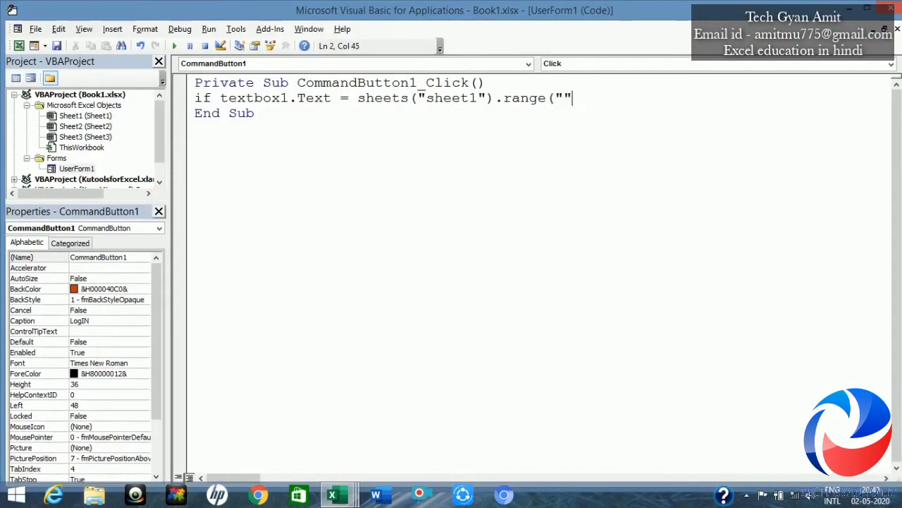
key("Left")
type("C2")
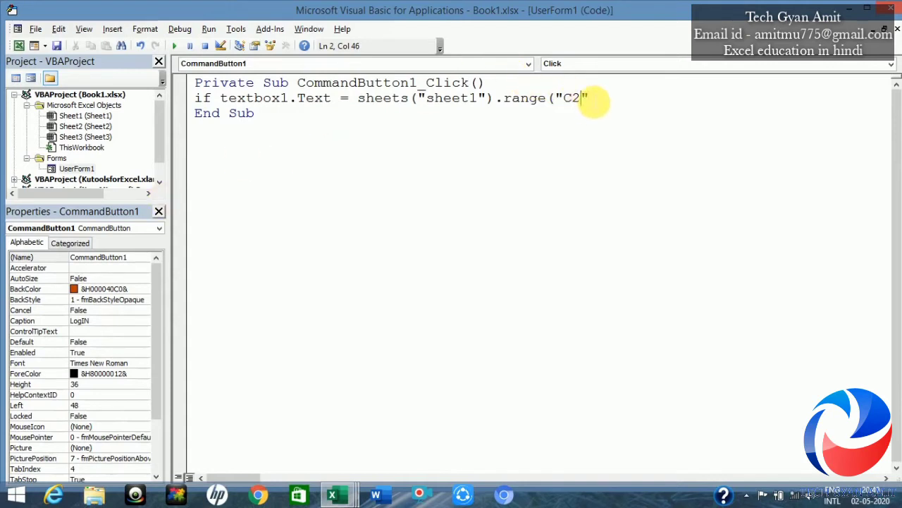
key("Right")
type(")")
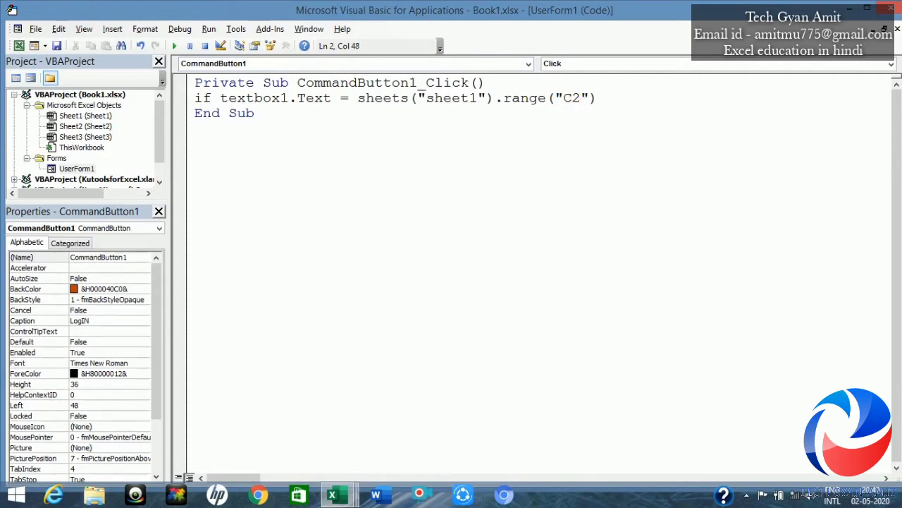
type("an")
type("d")
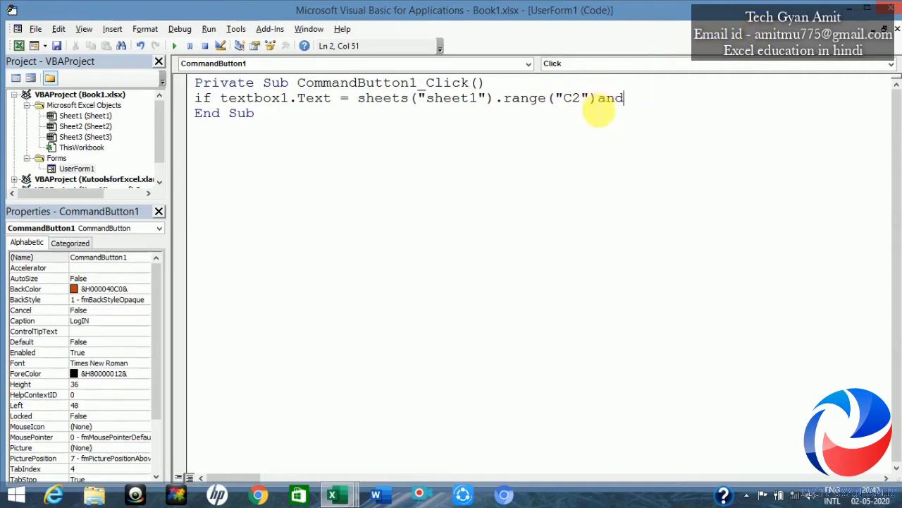
After 'and', type the second condition textbox2.text = sheets("sheet1").range(.
left_click(599, 99)
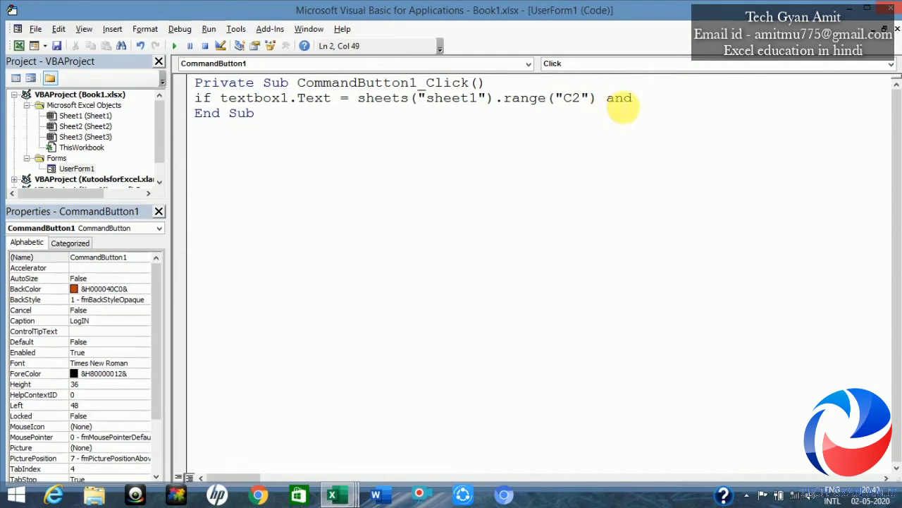
left_click(644, 105)
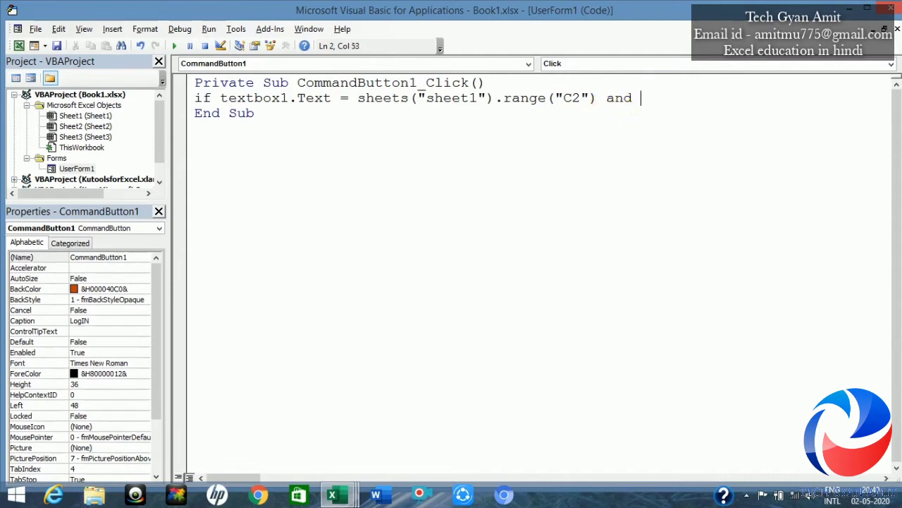
type("i")
key("BackSpace")
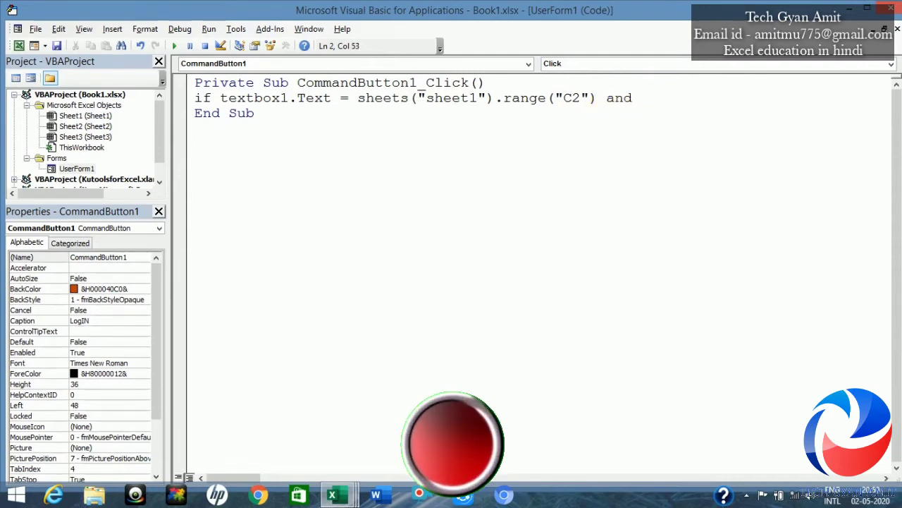
type("text")
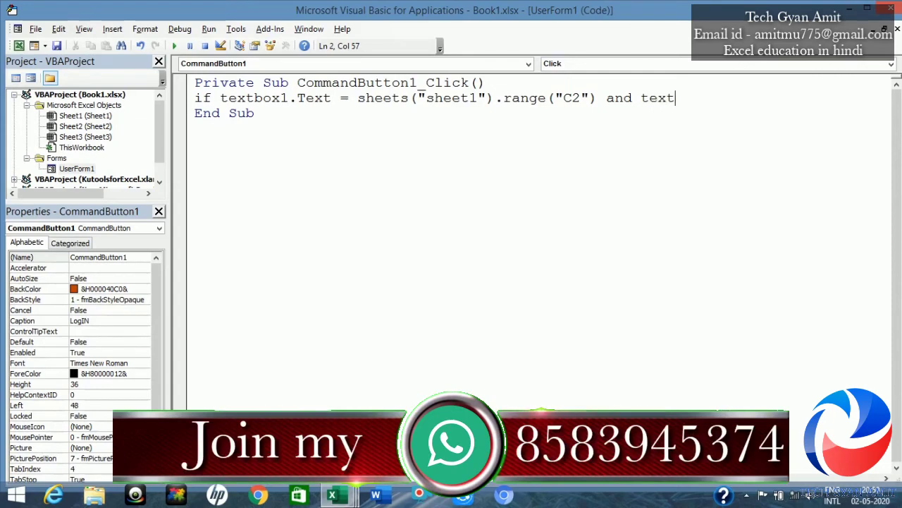
type("box")
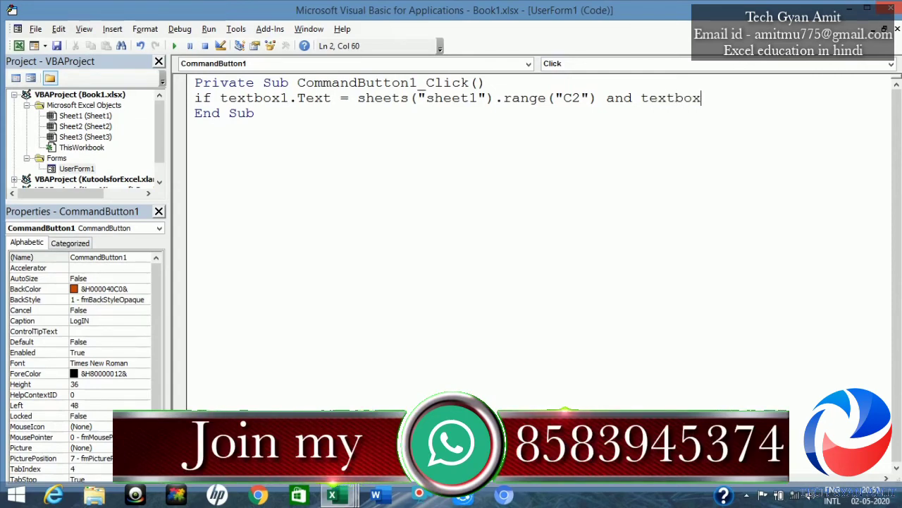
type("2.t")
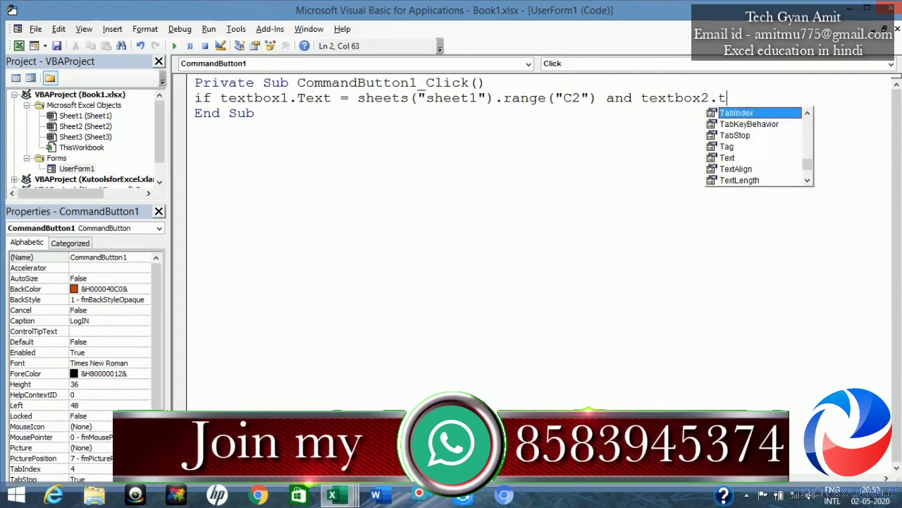
type("ext")
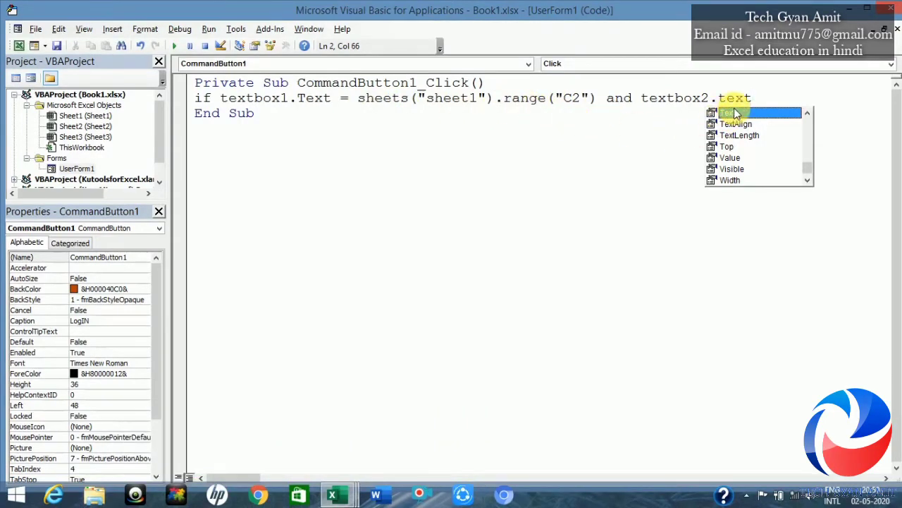
type("= ")
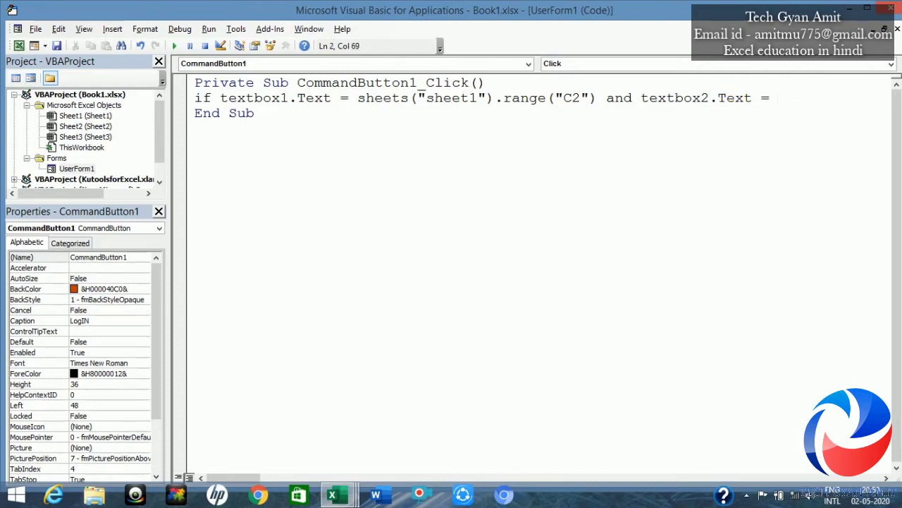
type("shee")
type("ts(")
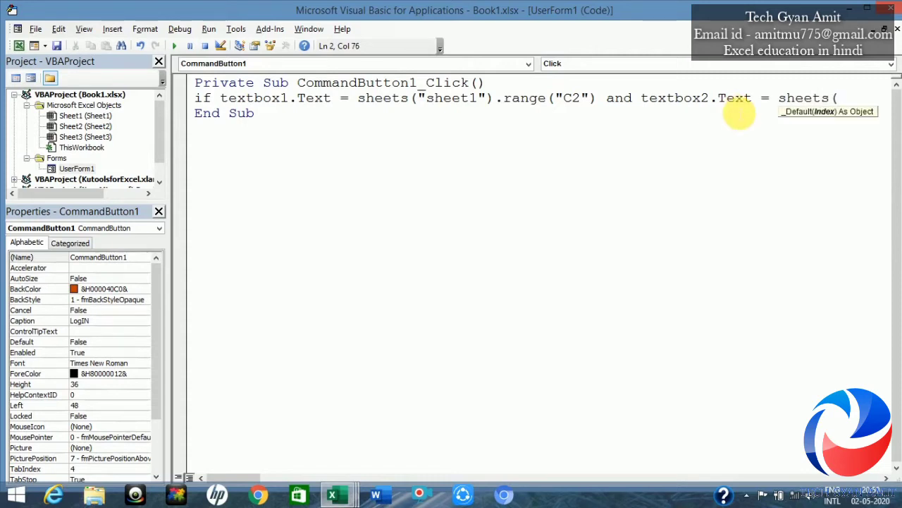
type("\"\"")
key("Left")
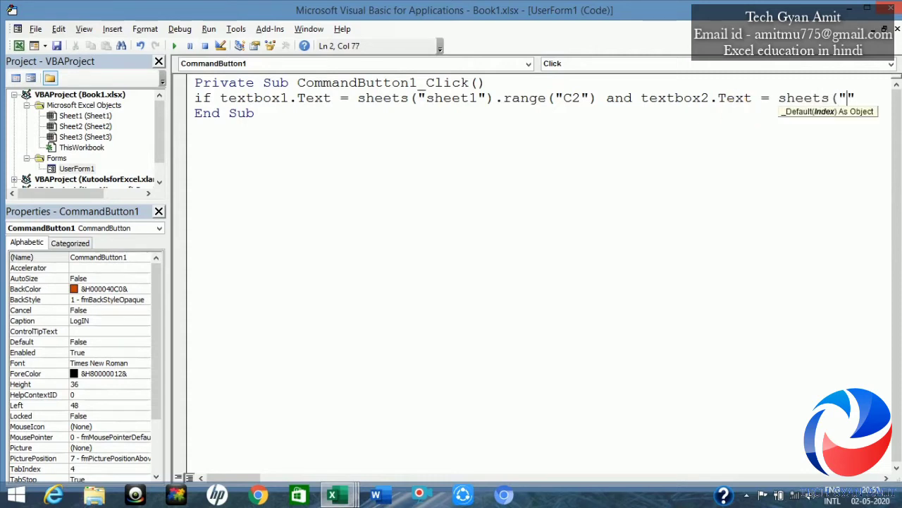
type("shr")
key("BackSpace")
type("eet")
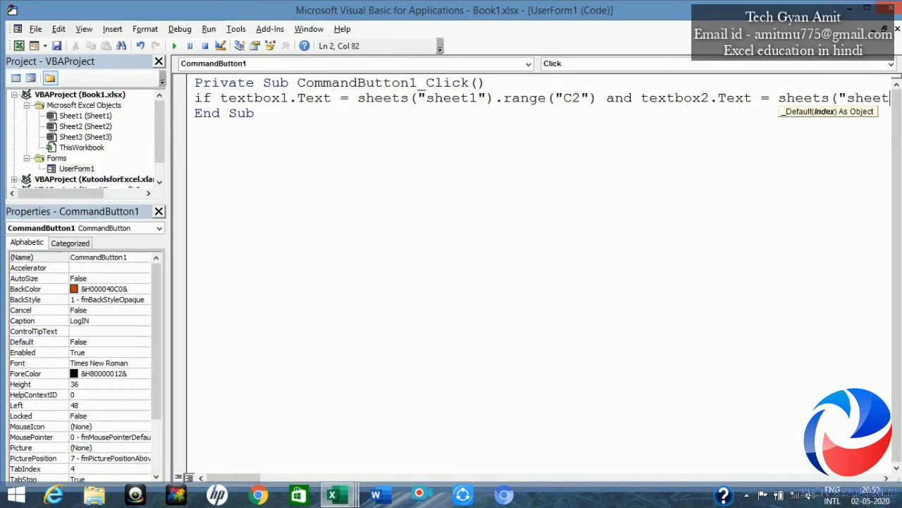
type("2")
key("BackSpace")
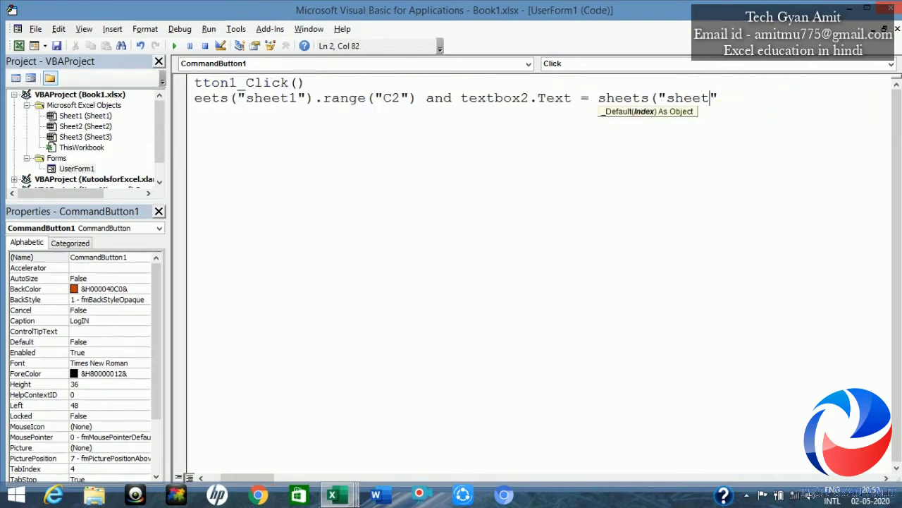
type("1\"")
type(").ra")
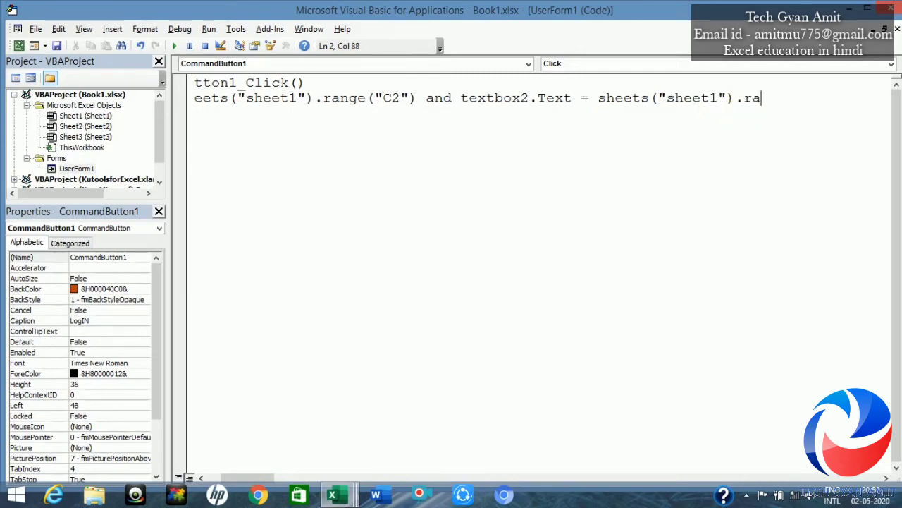
type("nge(")
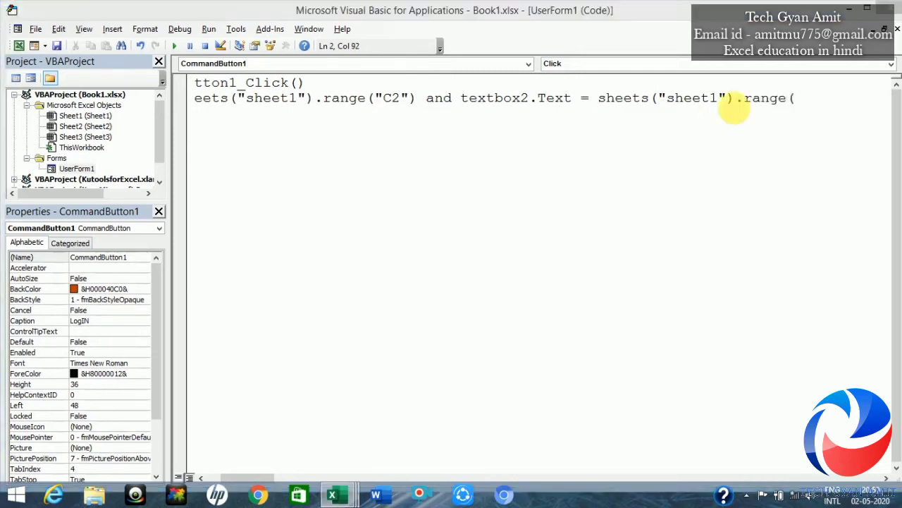
Confirm the password is in cell D2 in Excel, then complete the line with ("D2").
key("alt+F11")
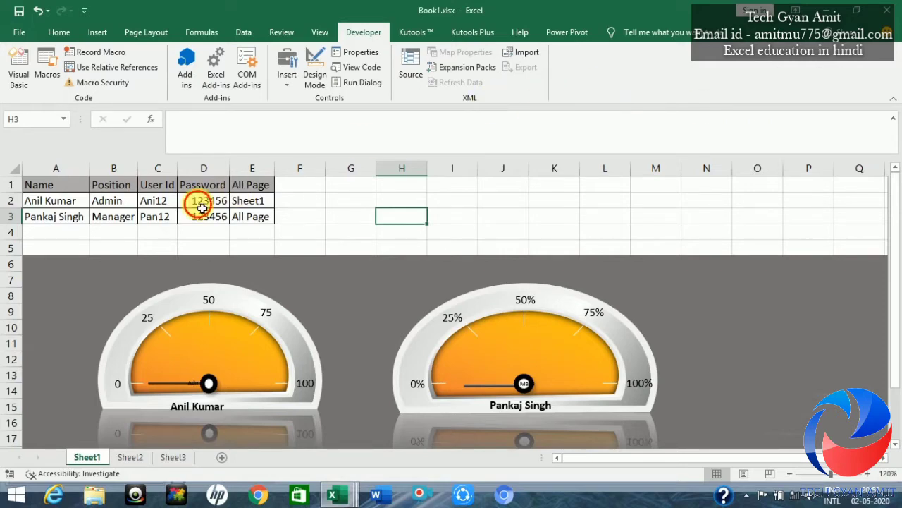
left_click(202, 206)
key("alt+F11")
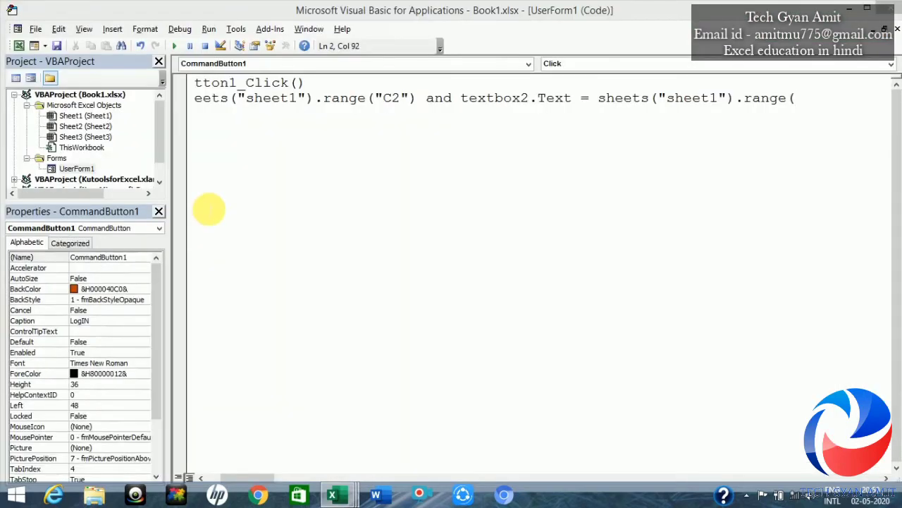
type("\"\"")
key("BackSpace")
type("D")
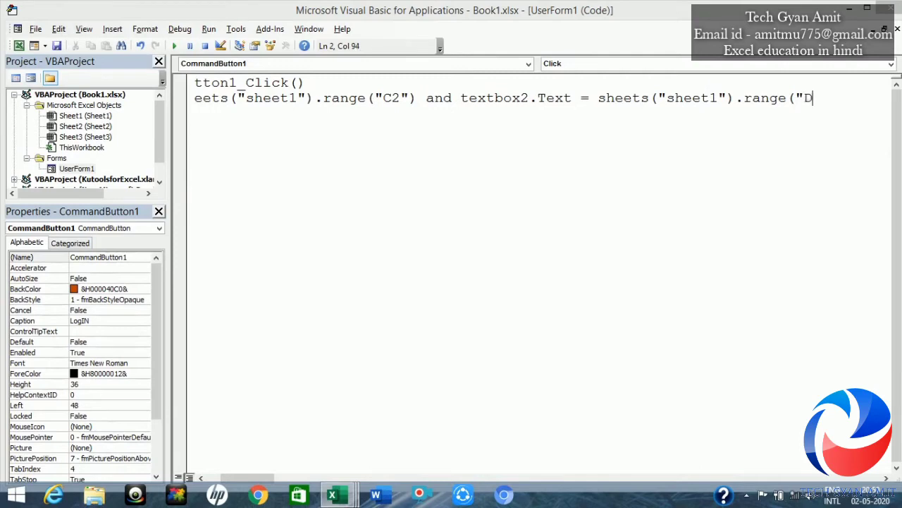
type("2\"")
type(")")
key("Return")
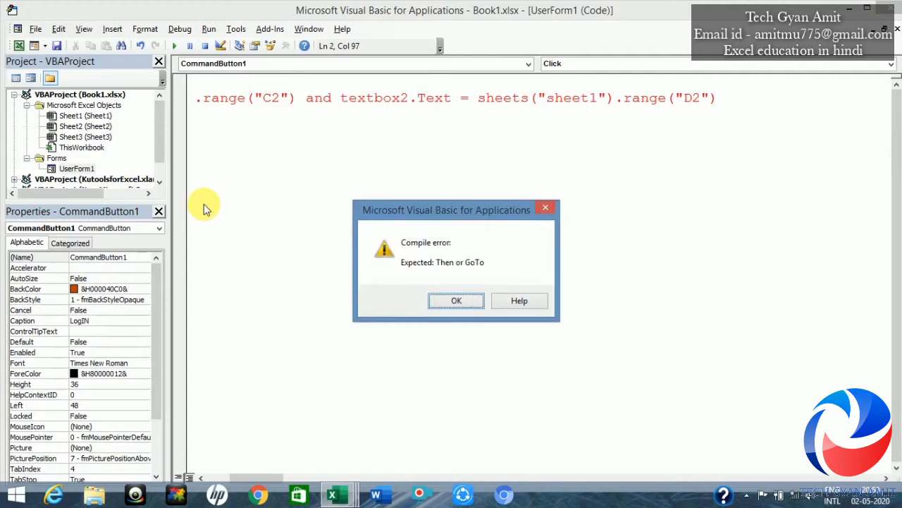
Dismiss the compile error and end the If condition line with Then.
left_click(442, 298)
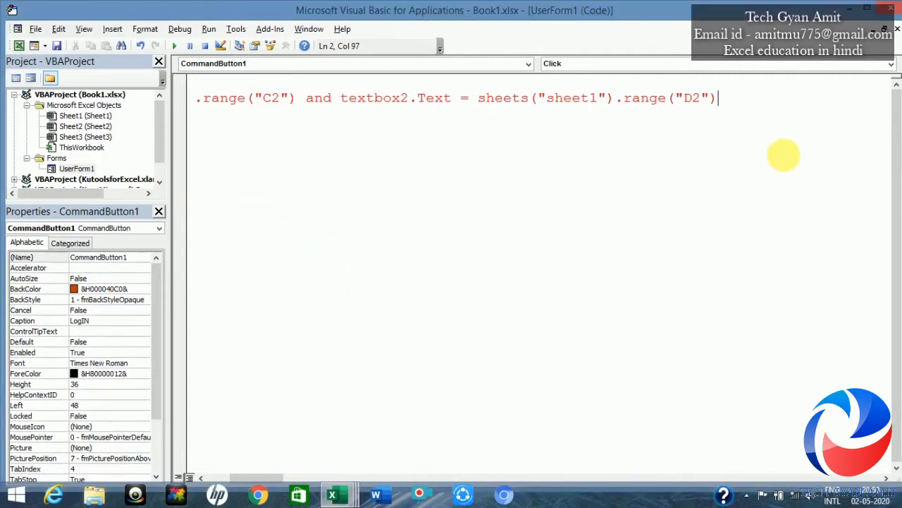
type("the")
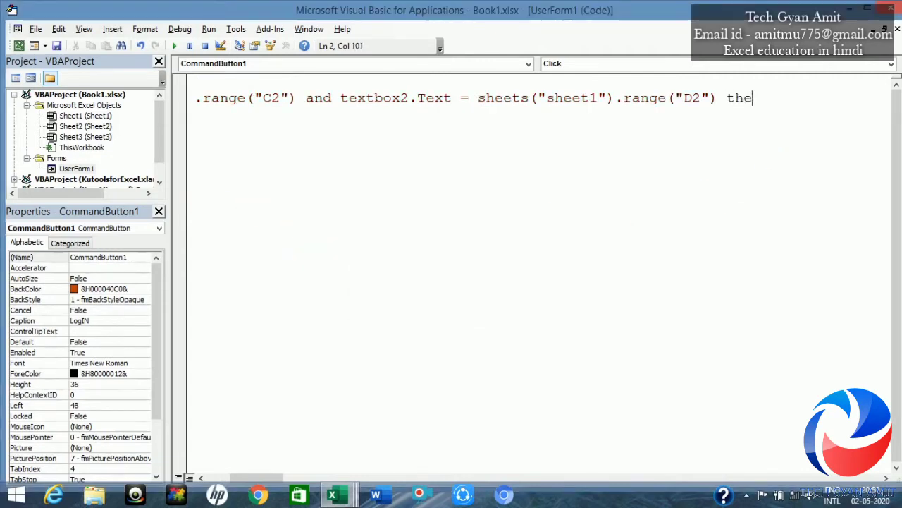
type("n")
key("Return")
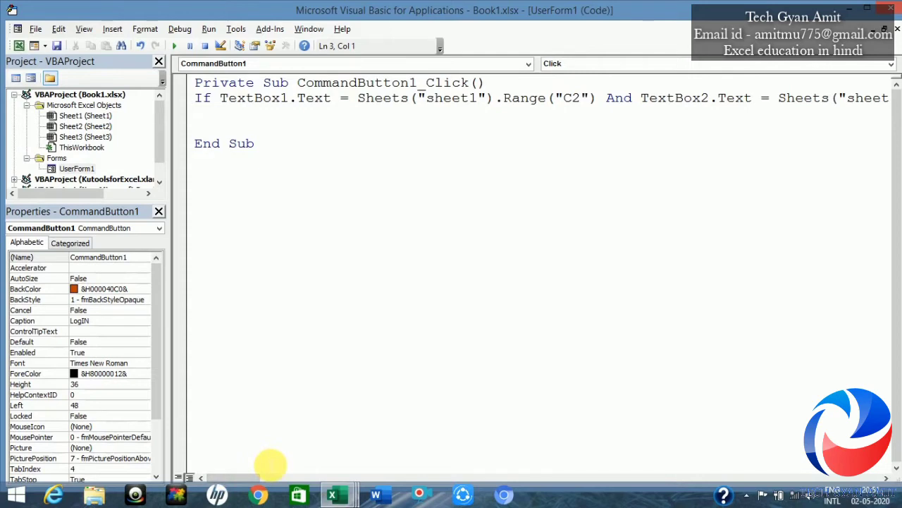
Add a MsgBox line inside the If block that welcomes the first user by name.
key("Return")
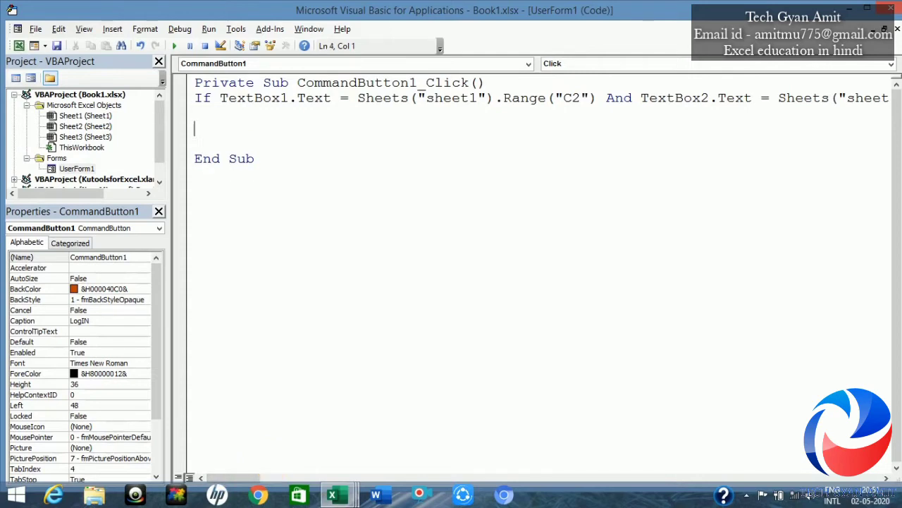
type("Msg")
type("box")
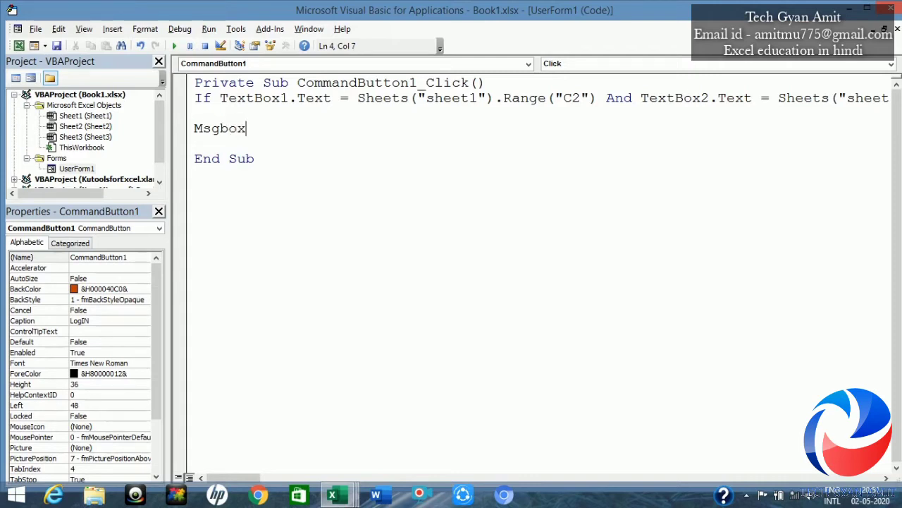
type("(")
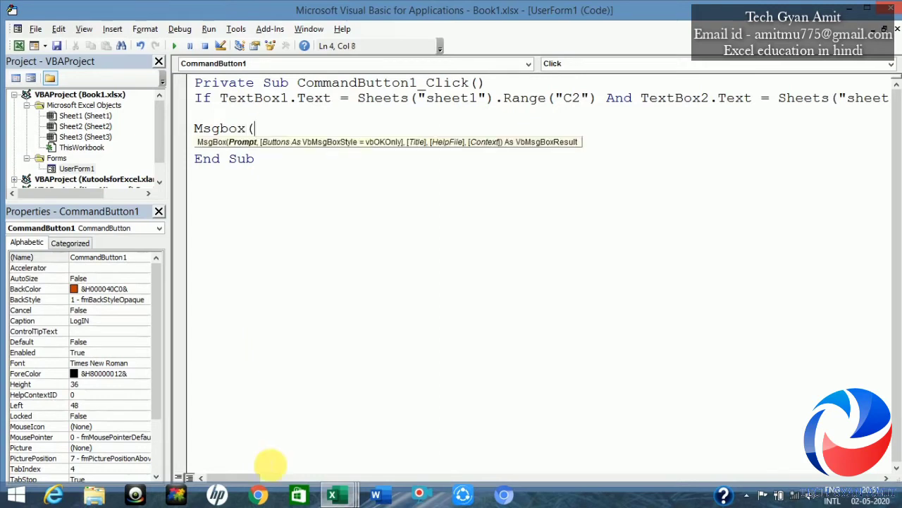
type("\"")
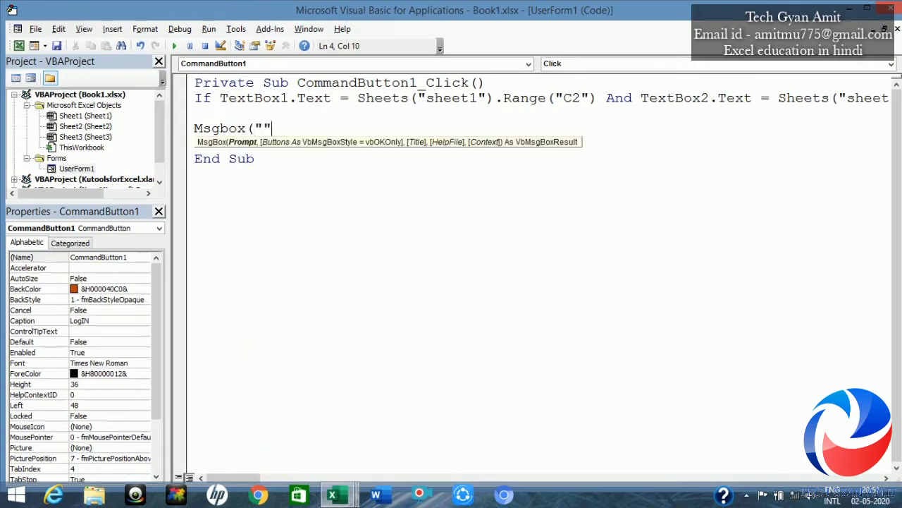
type("Wel")
type("come ")
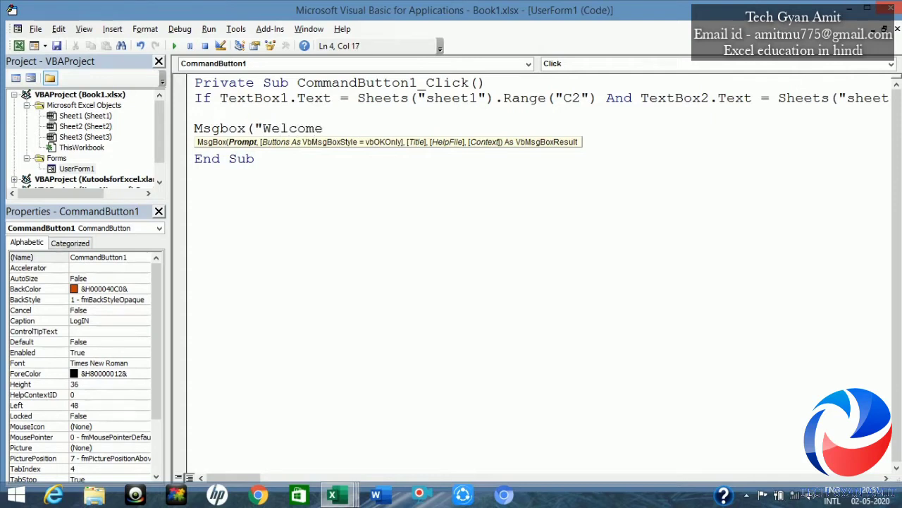
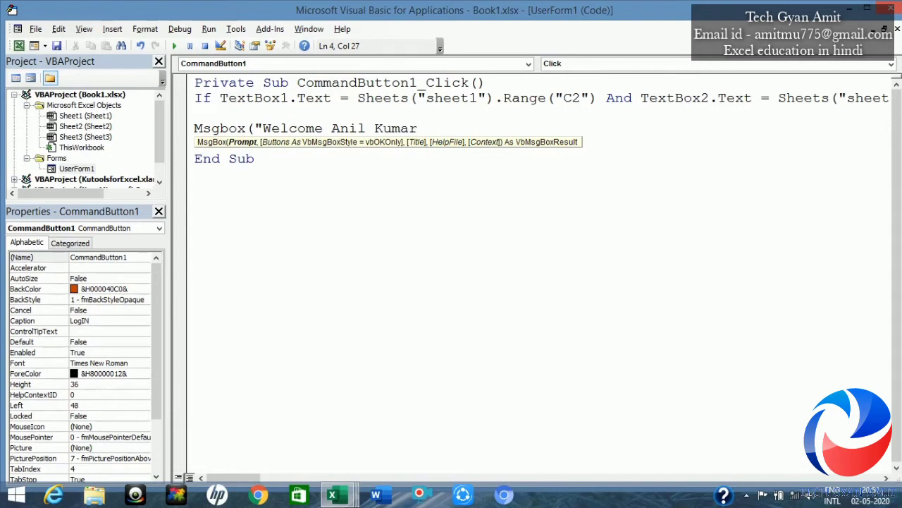
type("\"\"")
key("BackSpace")
type(")")
key("Return")
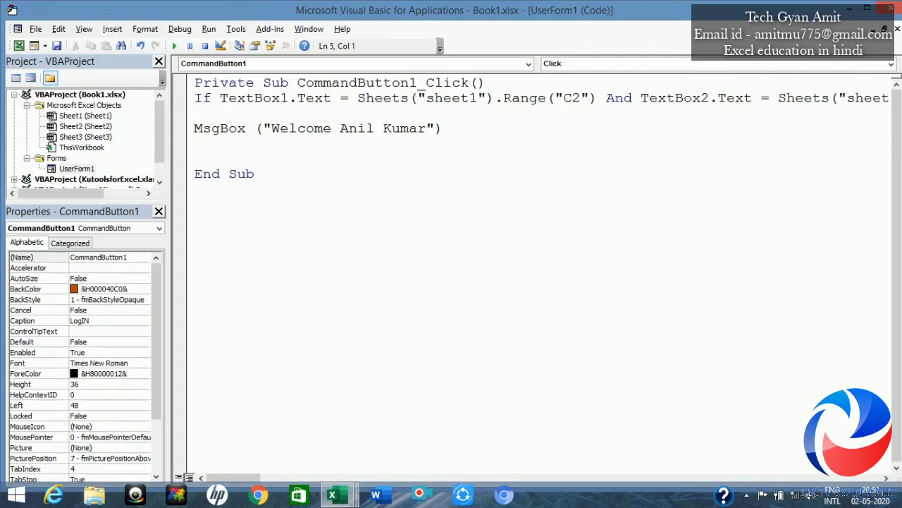
Add an Application.Visible = True line below the welcome MsgBox.
type("Appl")
type("ication")
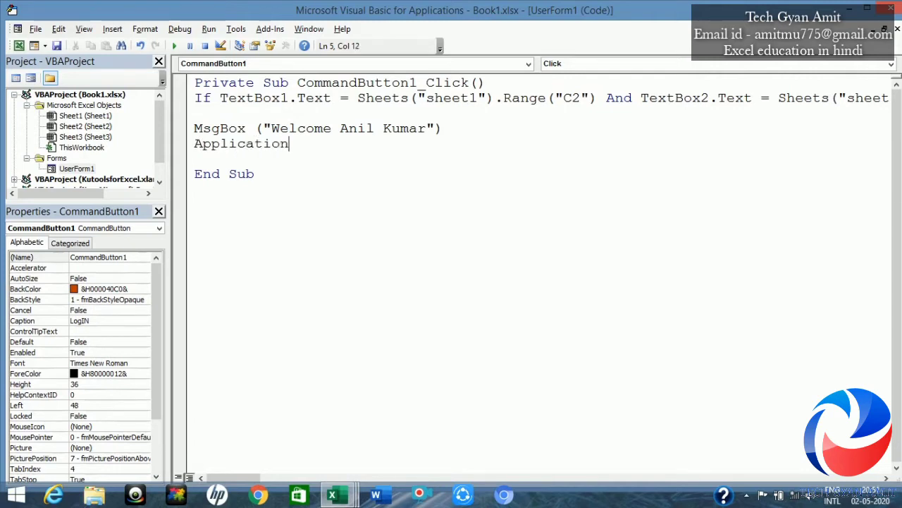
type(".visi")
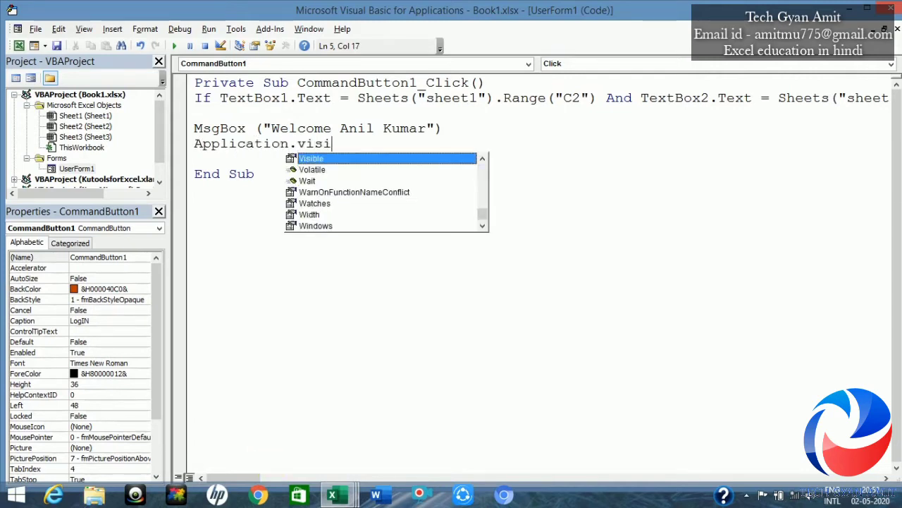
key("Tab")
type("=tr")
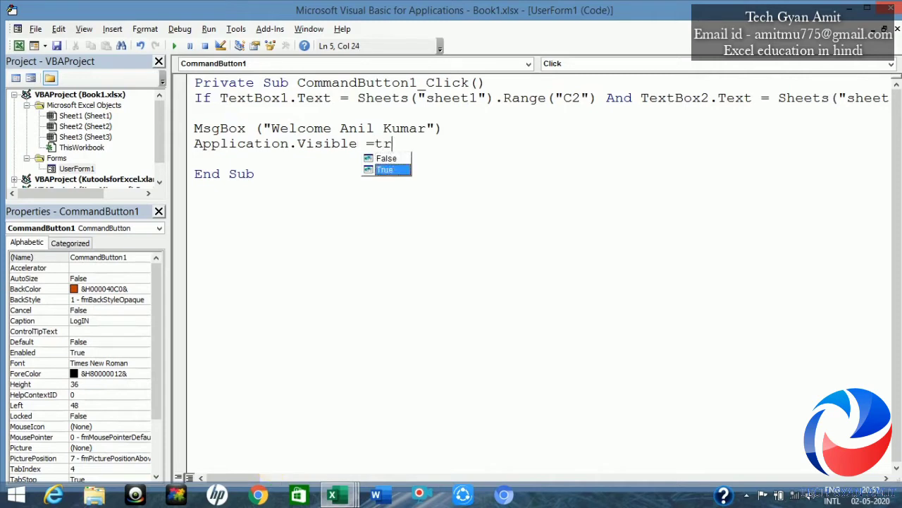
type("ue")
key("Return")
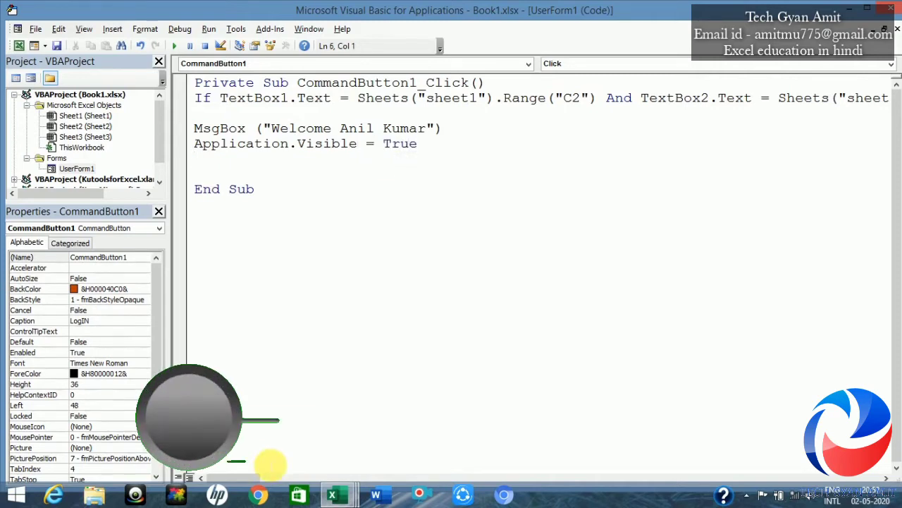
key("alt+F11")
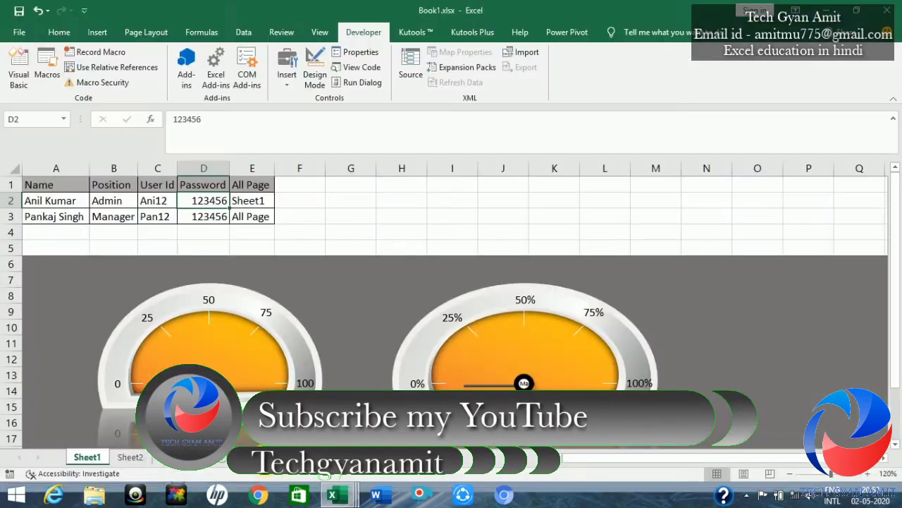
left_click(130, 457)
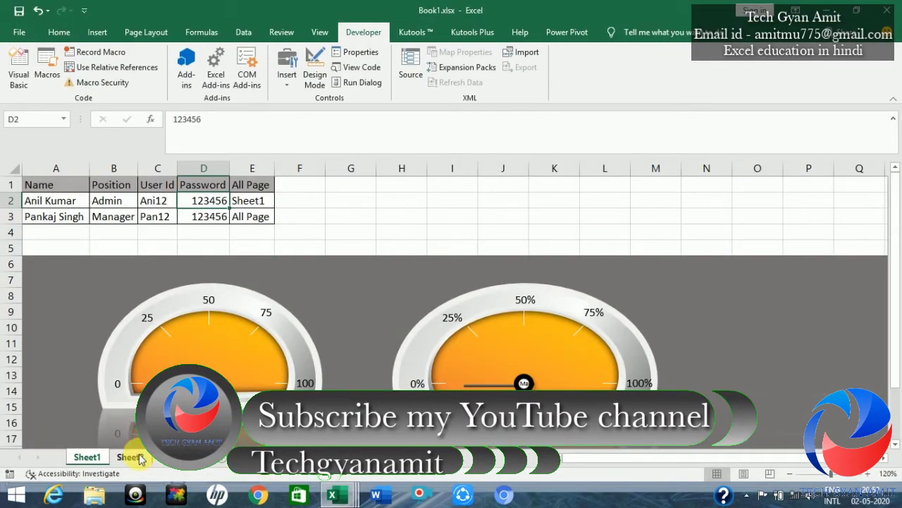
left_click(96, 457)
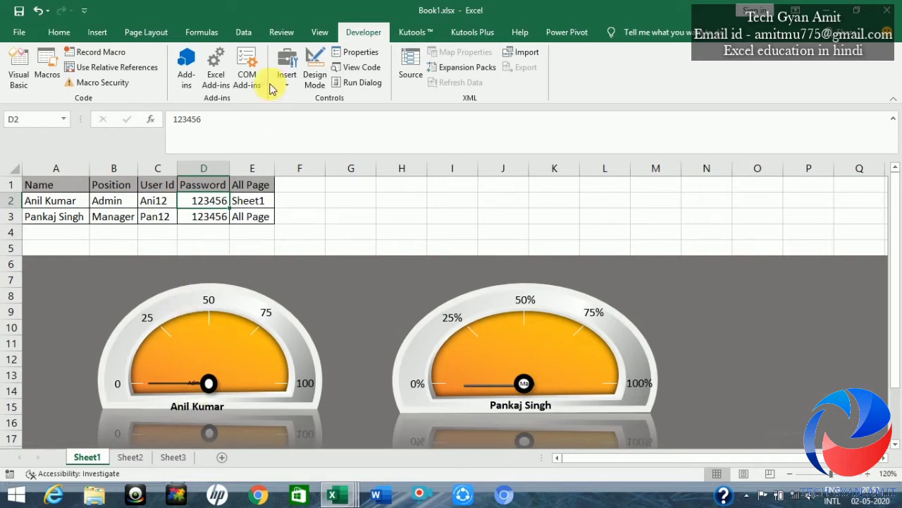
Protect the workbook structure with a confirmed password, then return to the login code.
left_click(282, 33)
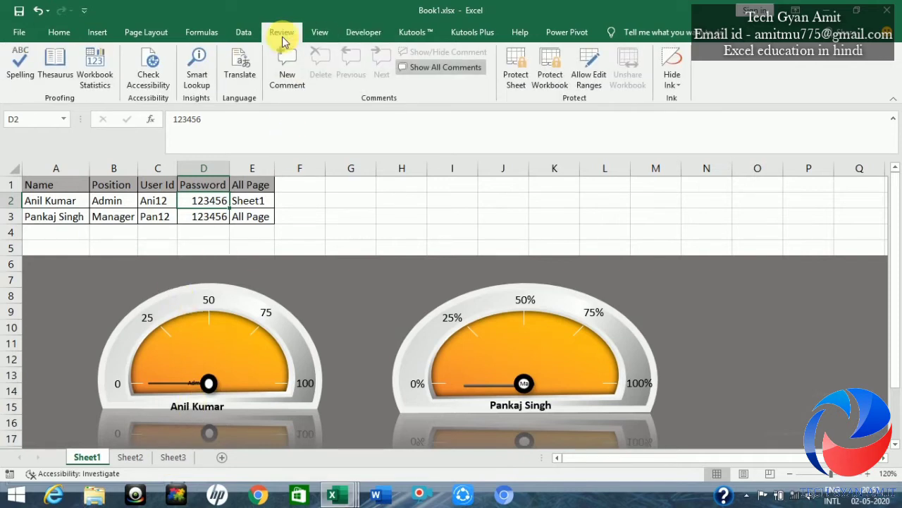
left_click(549, 81)
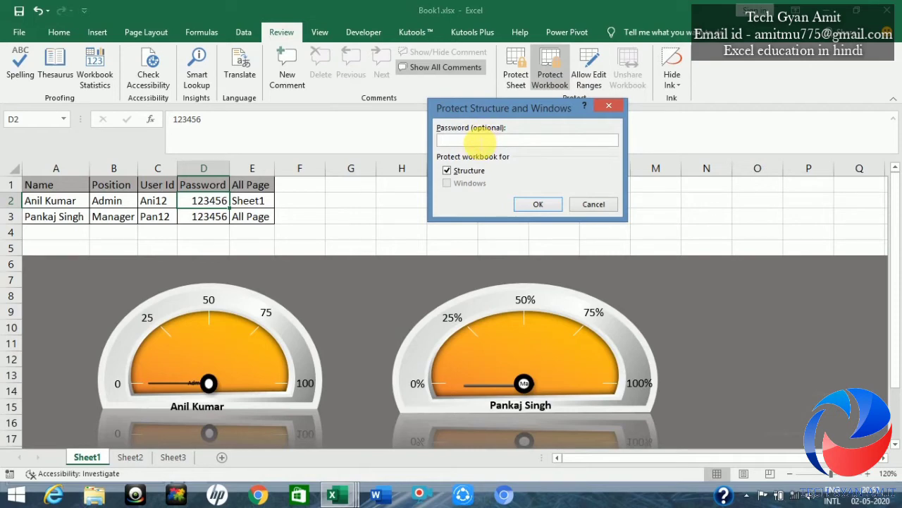
type("1")
key("BackSpace")
key("Return")
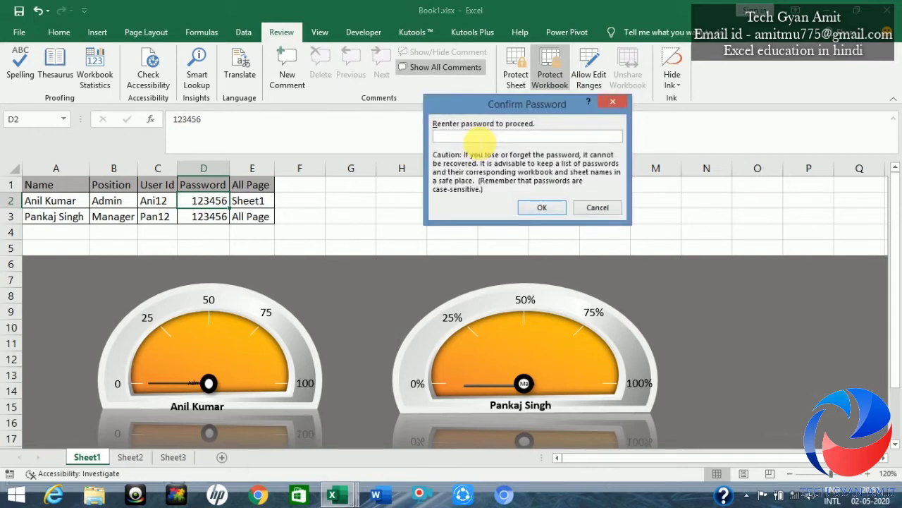
key("Return")
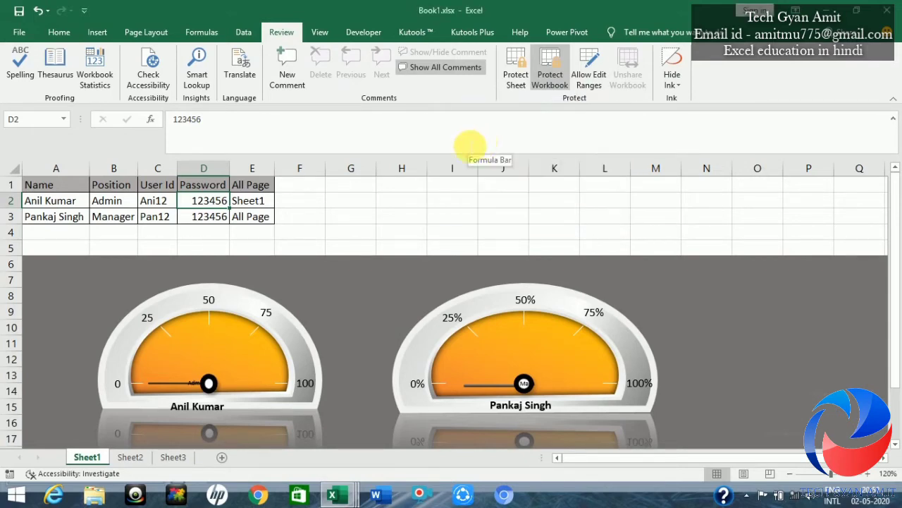
key("alt+F11")
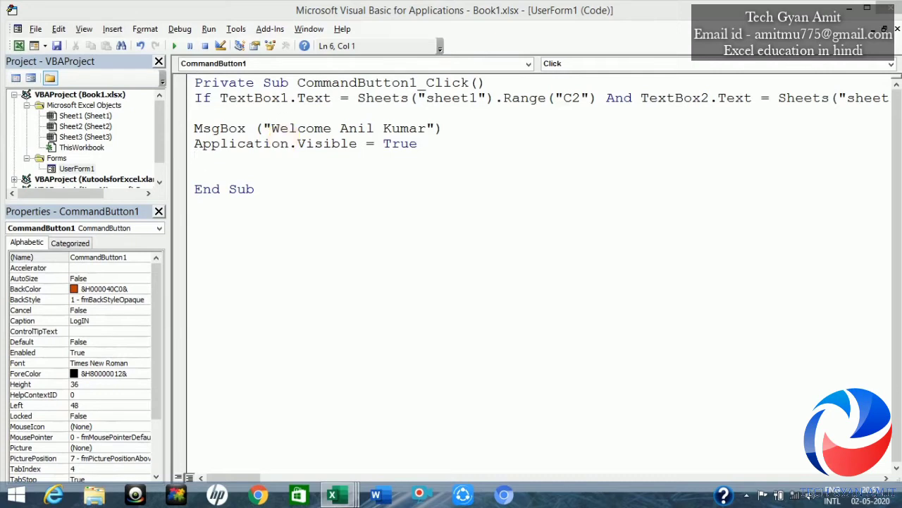
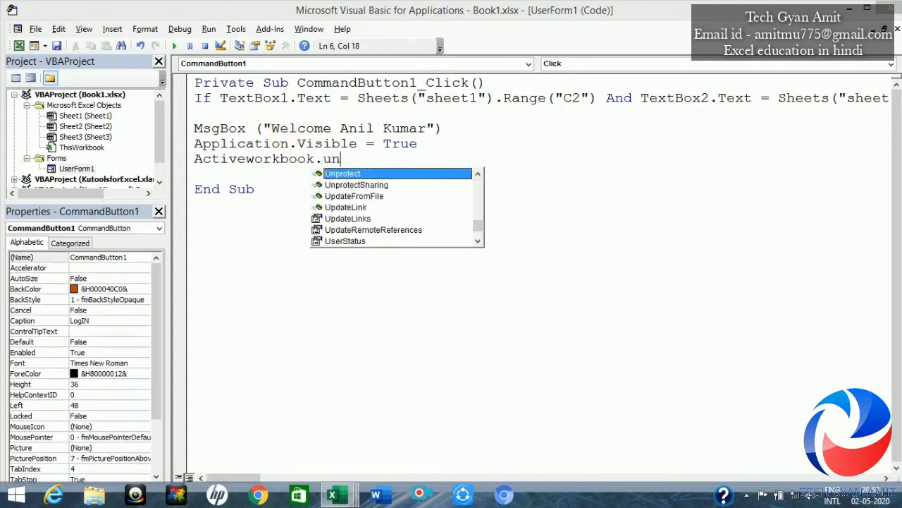
Add an ActiveWorkbook.Unprotect line with the workbook password after Application.Visible = True.
key("Tab")
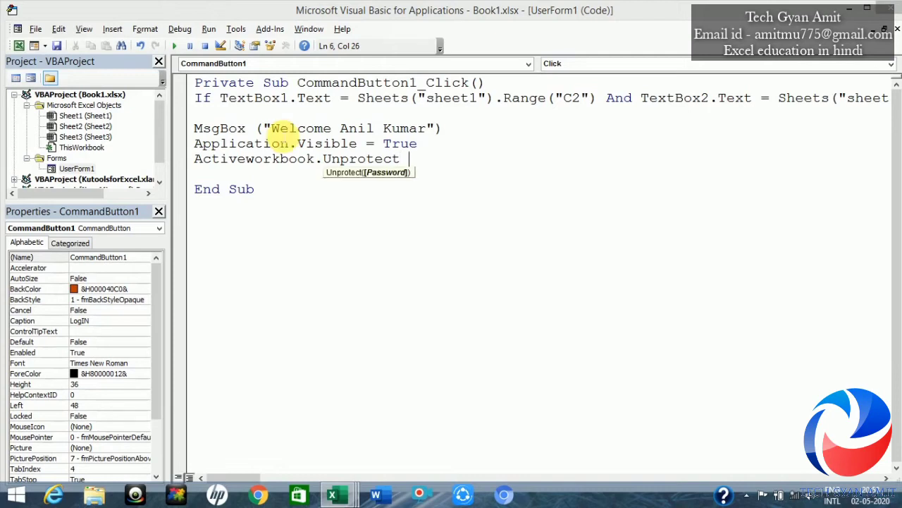
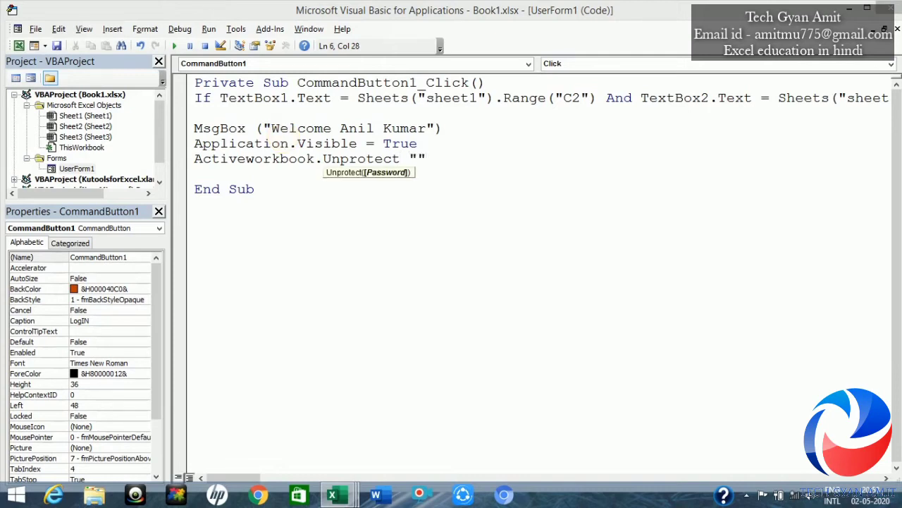
key("Left")
key("BackSpace")
key("Return")
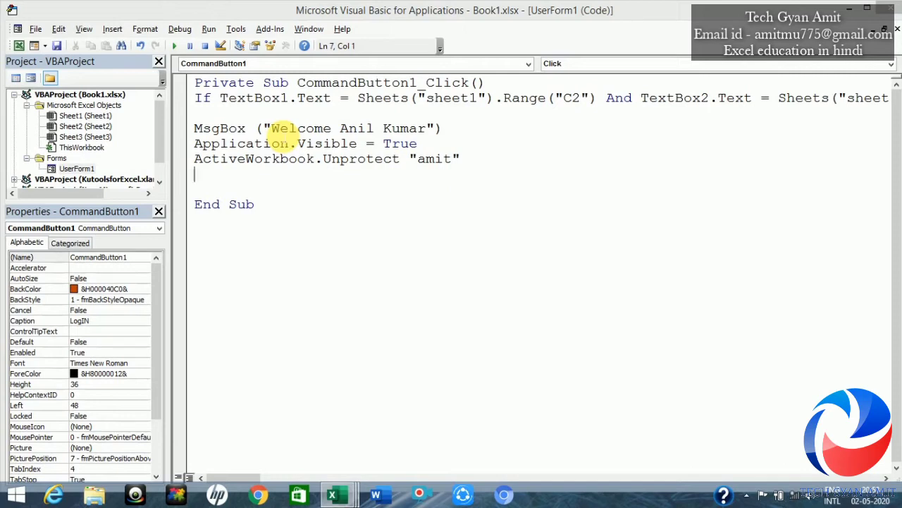
Add a Sheets("Sheet1").Visible = True line after the unprotect statement.
type("S")
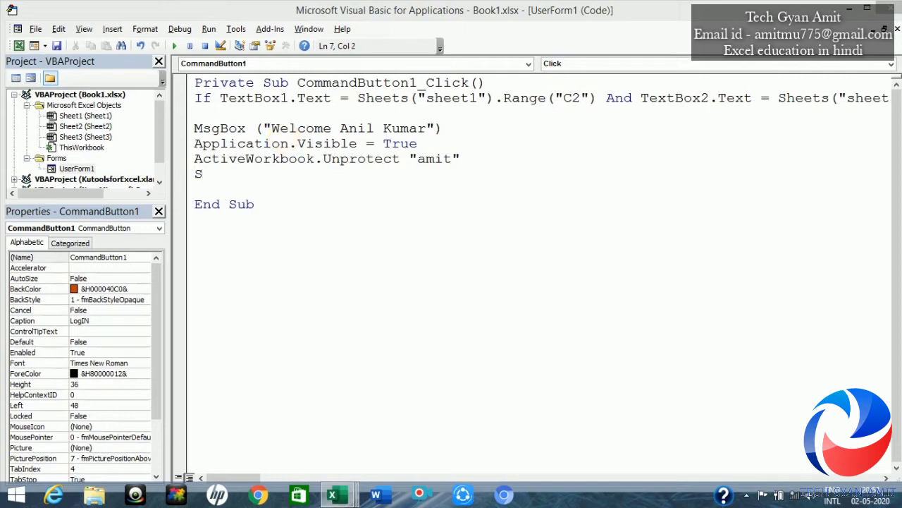
type("heets")
type("(")
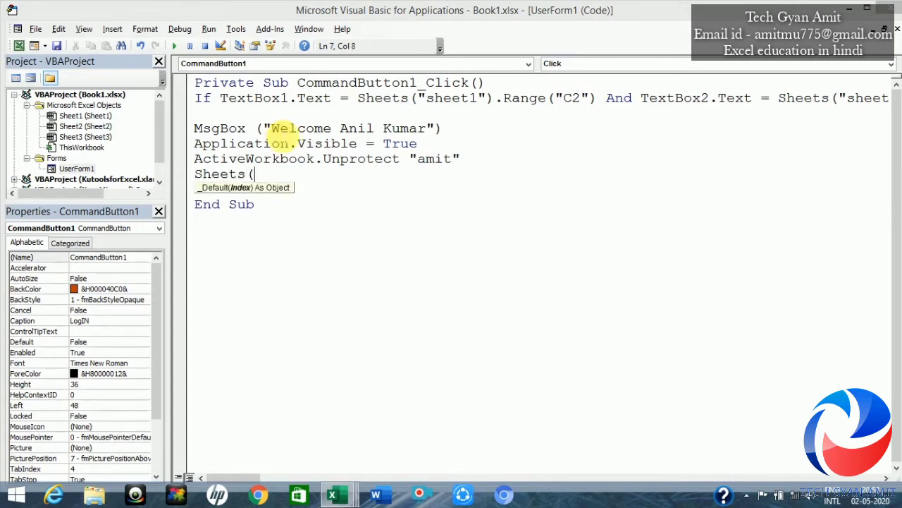
type("\"")
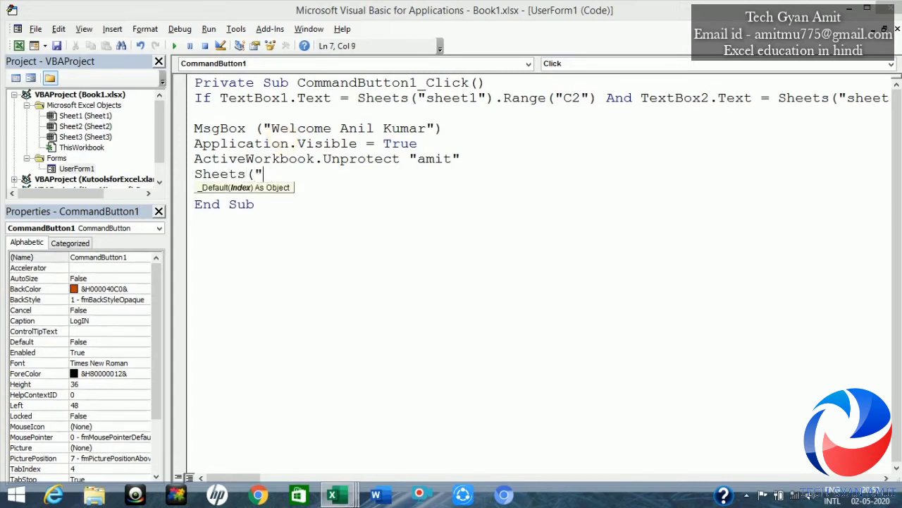
type("Sheet")
type("1\"")
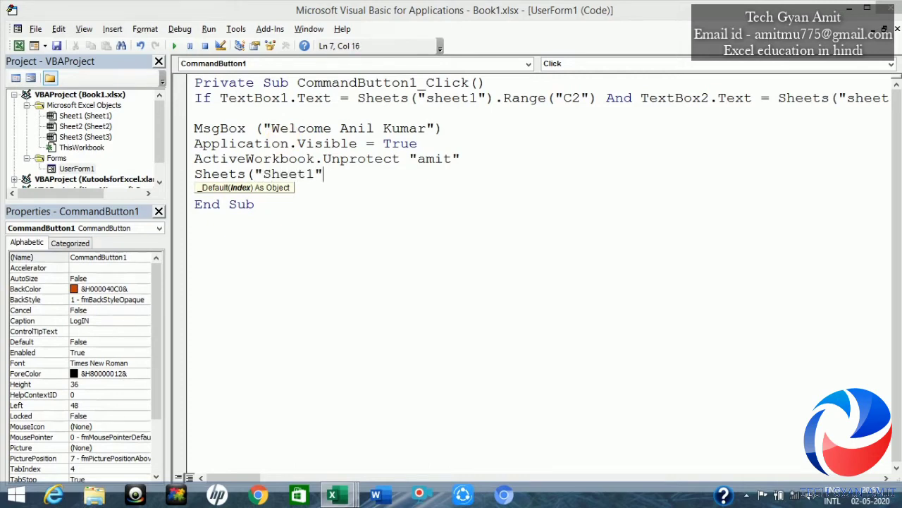
type(")")
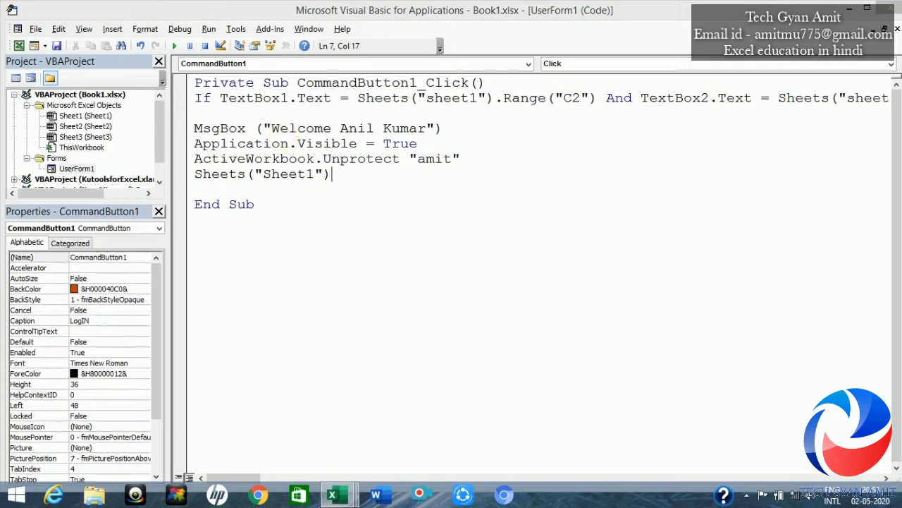
type(".vivi")
key("BackSpace")
key("BackSpace")
key("BackSpace")
type("isis")
key("BackSpace")
type("ble ")
type("-")
type("true")
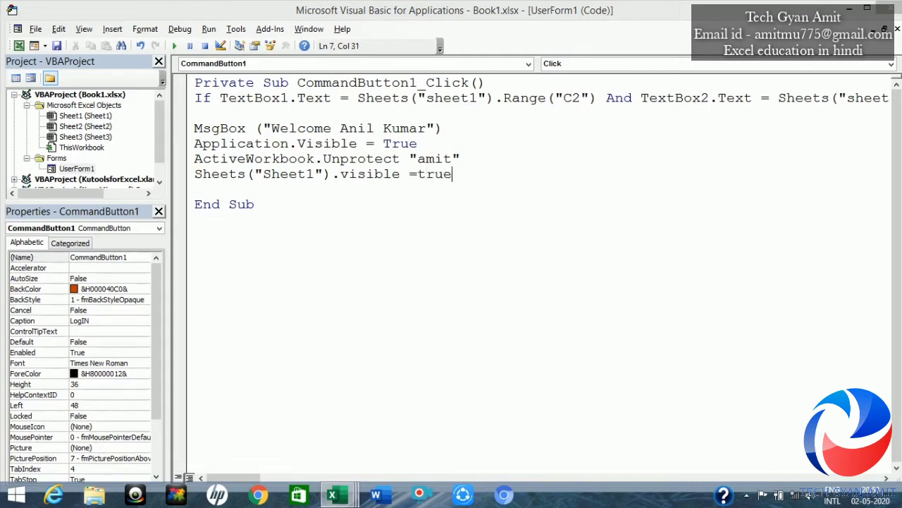
key("Return")
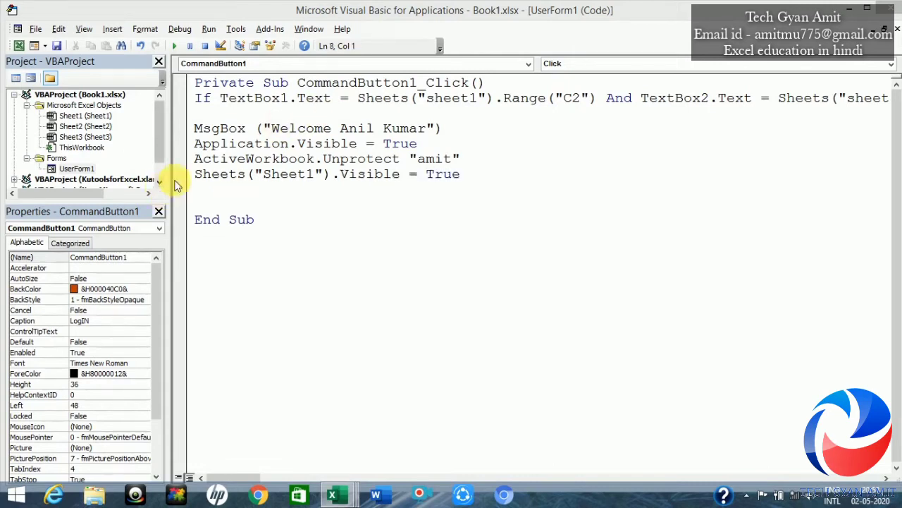
Duplicate the Sheets("Sheet1").Visible = True line onto lines 8 and 9, then view the workbook.
left_click_drag(193, 175, 460, 178)
key("ctrl+c")
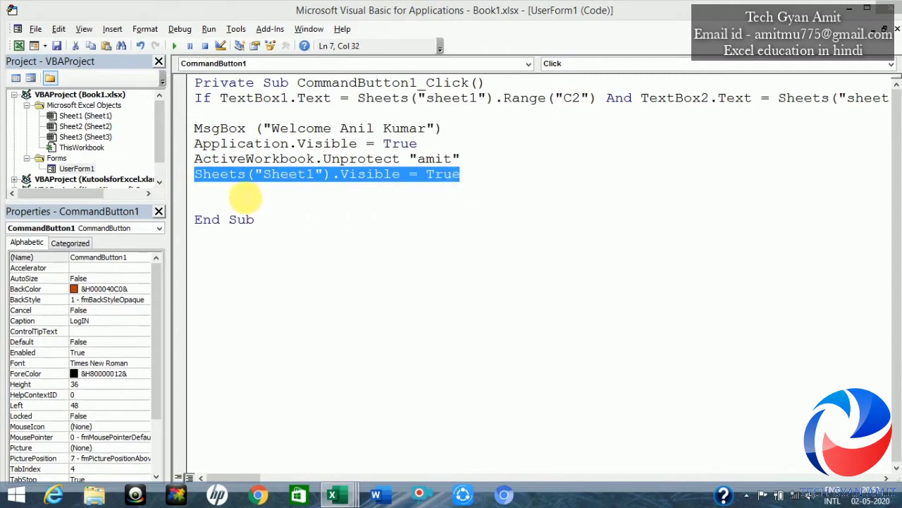
left_click(212, 192)
key("ctrl+v")
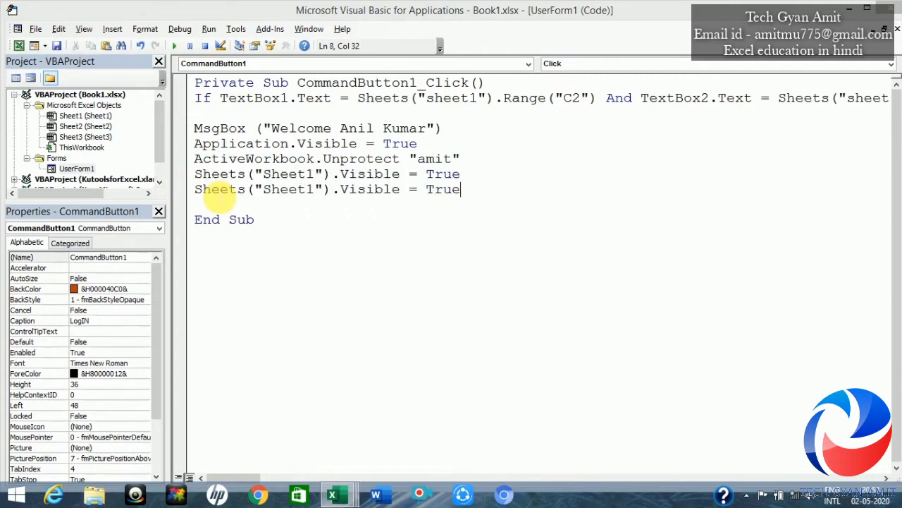
left_click(199, 204)
key("ctrl+v")
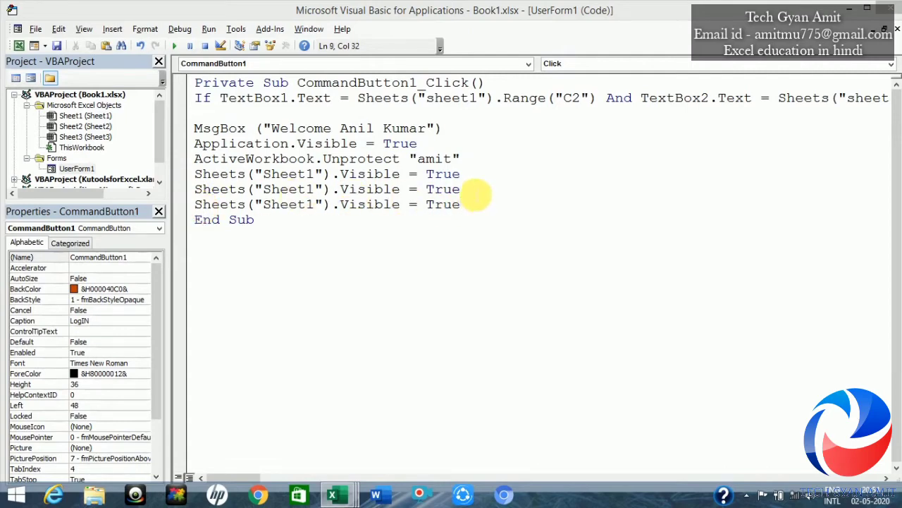
left_click(473, 190)
key("alt+F11")
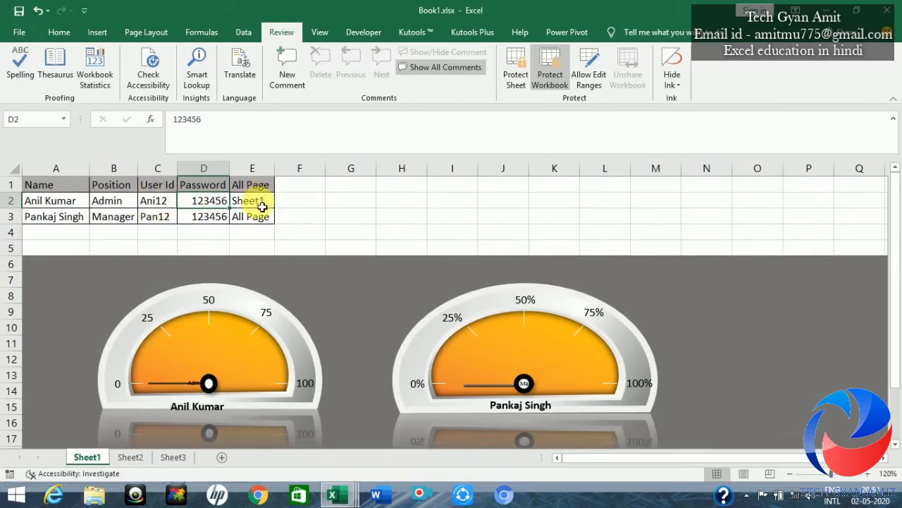
Change the Sheet1 visibility lines 8 and 9 from True to False.
key("alt+F11")
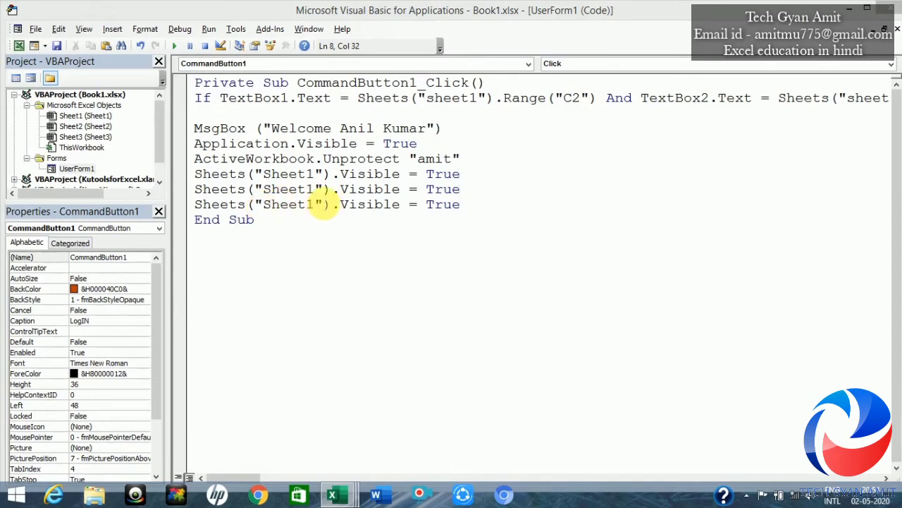
key("BackSpace")
key("BackSpace")
key("BackSpace")
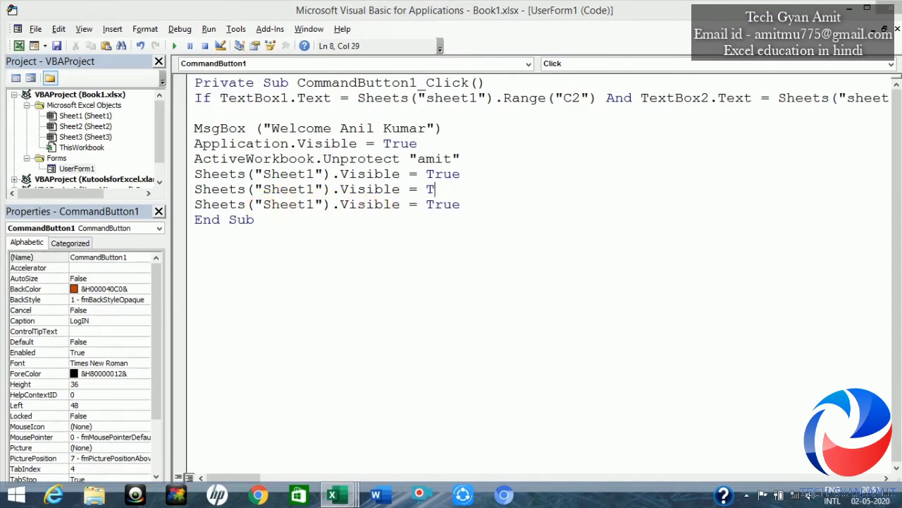
key("BackSpace")
type("Fals")
type("e")
left_click(464, 206)
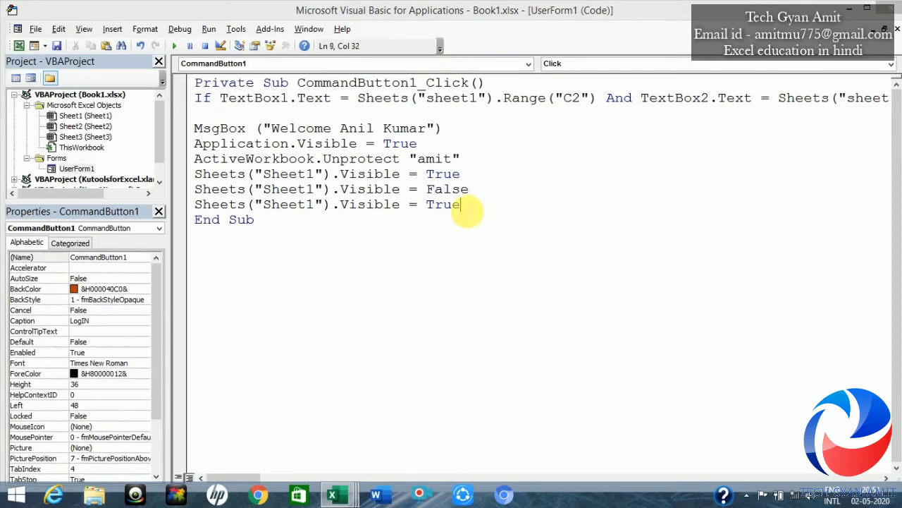
key("BackSpace")
key("BackSpace")
key("BackSpace")
key("BackSpace")
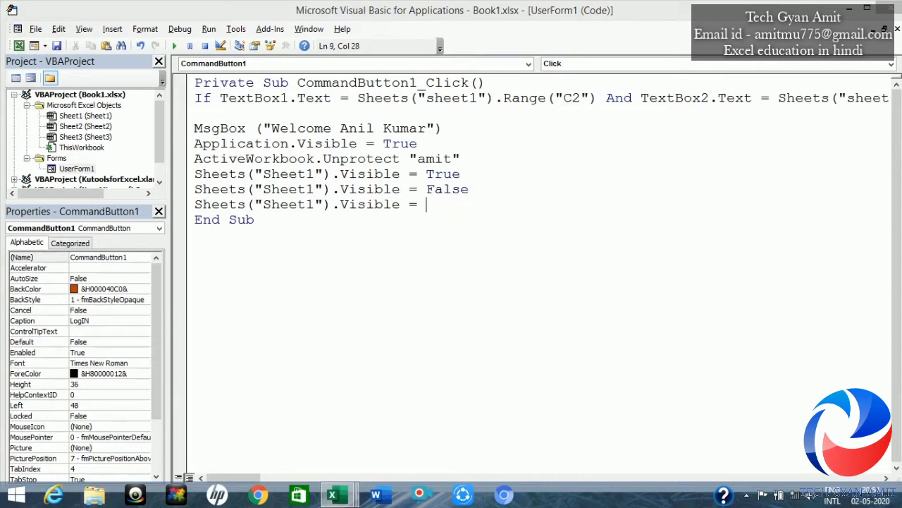
type("False")
key("Return")
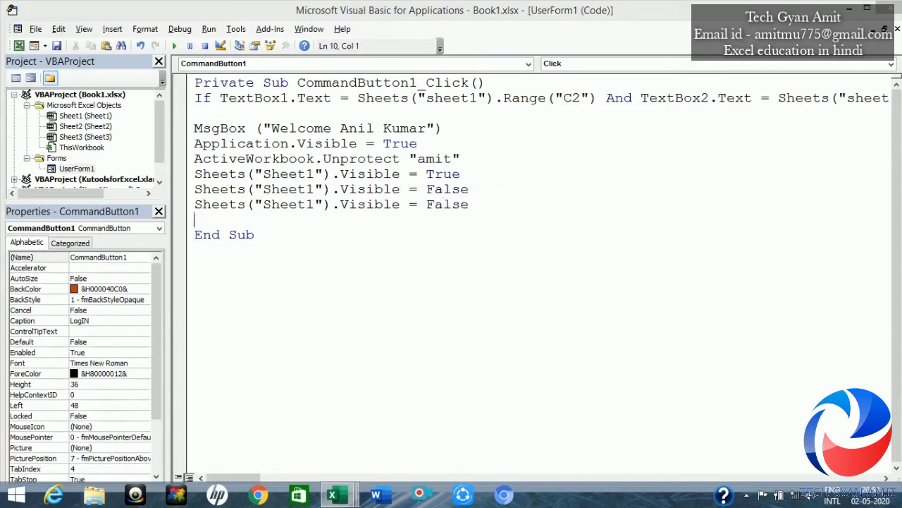
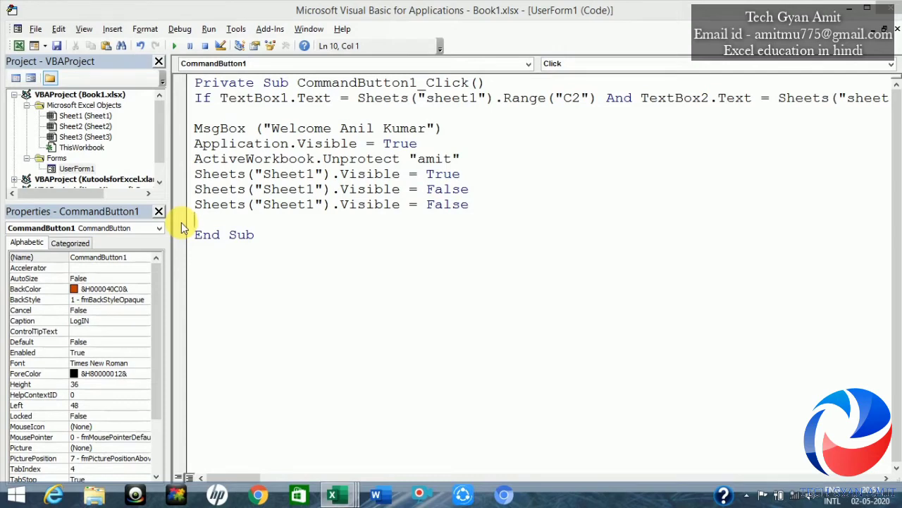
Add an ActiveWorkbook.Protect line that re-protects the workbook with its password.
type("Acti")
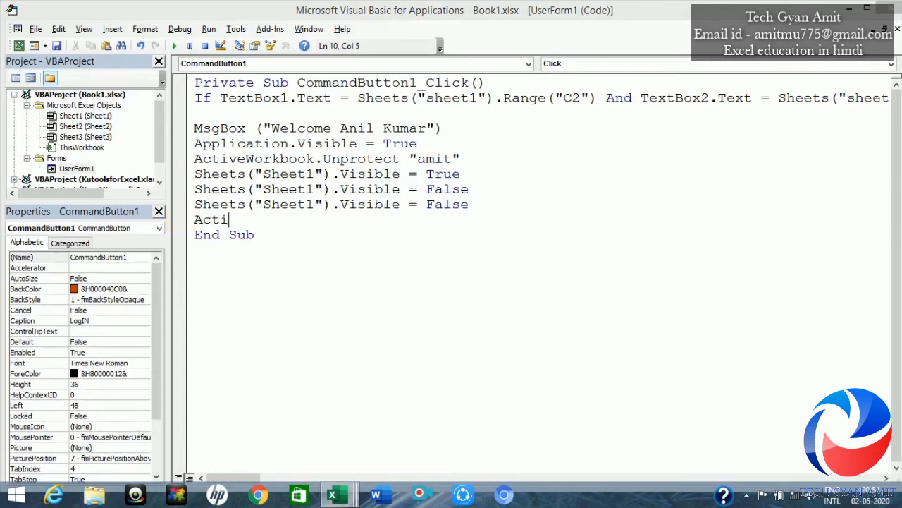
type("vw")
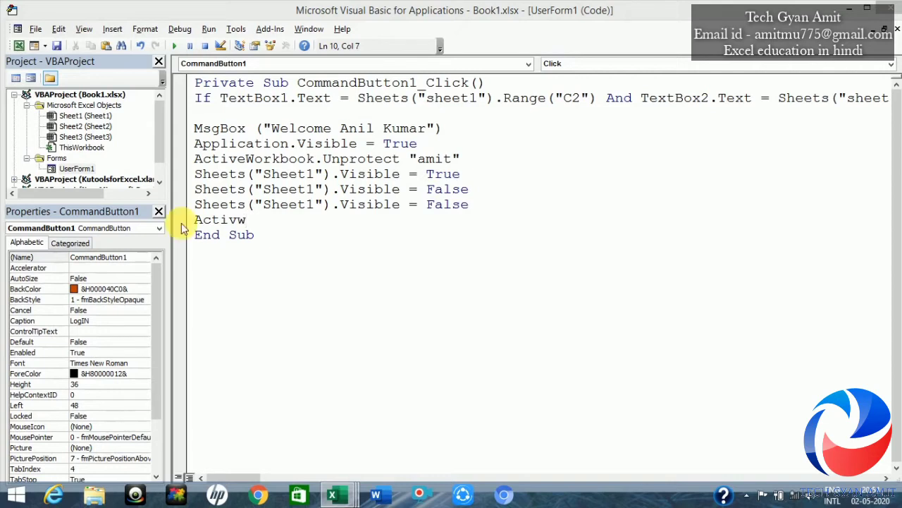
key("BackSpace")
type("ewo")
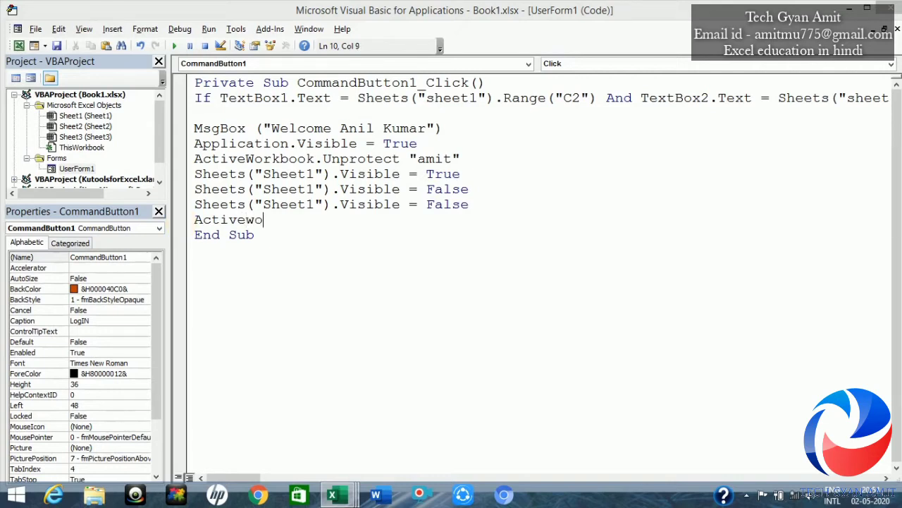
type("rkboo")
type("k.")
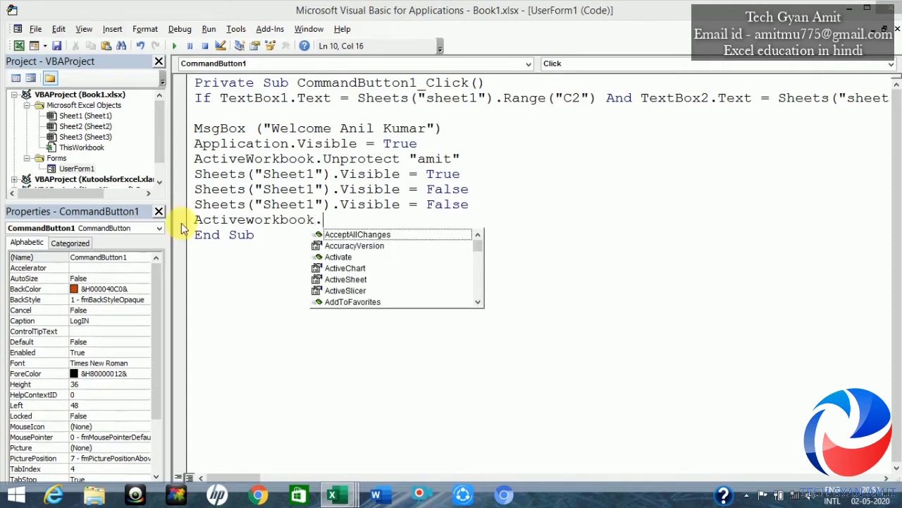
type("prote")
key("Tab")
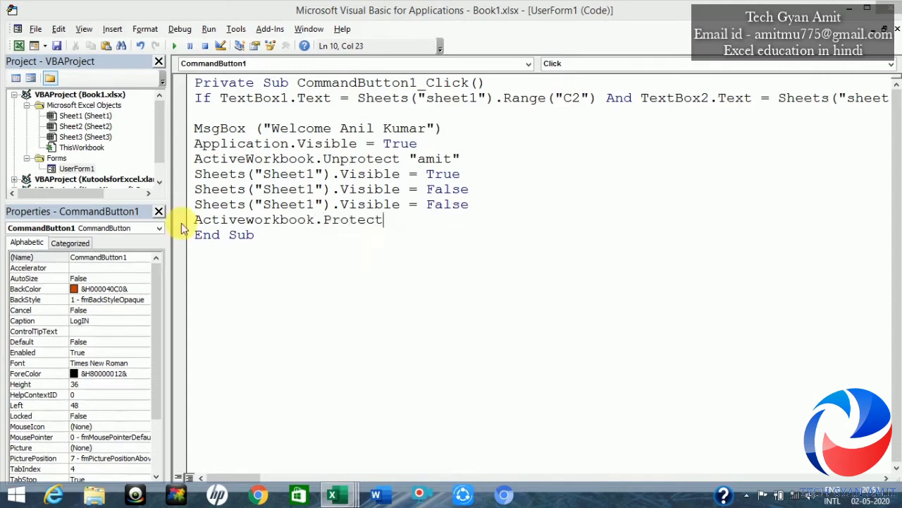
type("pa")
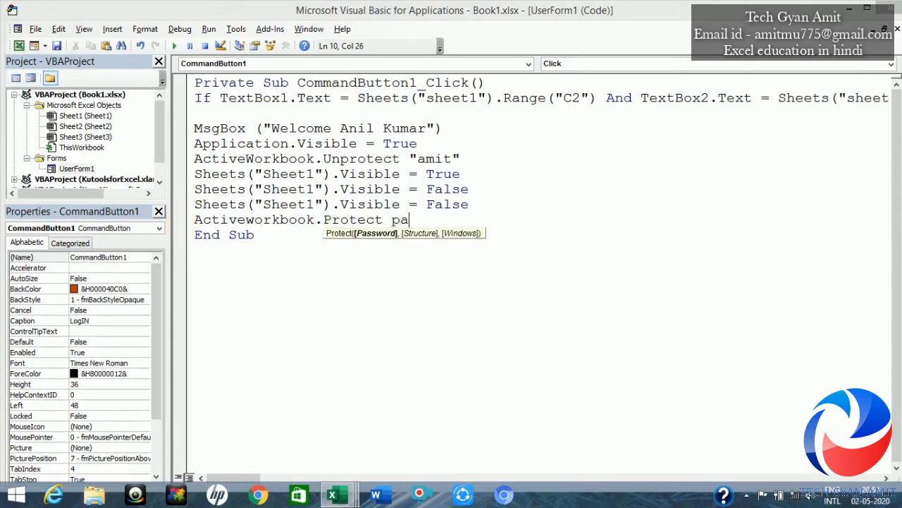
type("ss")
type("wors")
key("BackSpace")
type("d ")
type(":")
type(" = ")
type("\"\"")
key("BackSpace")
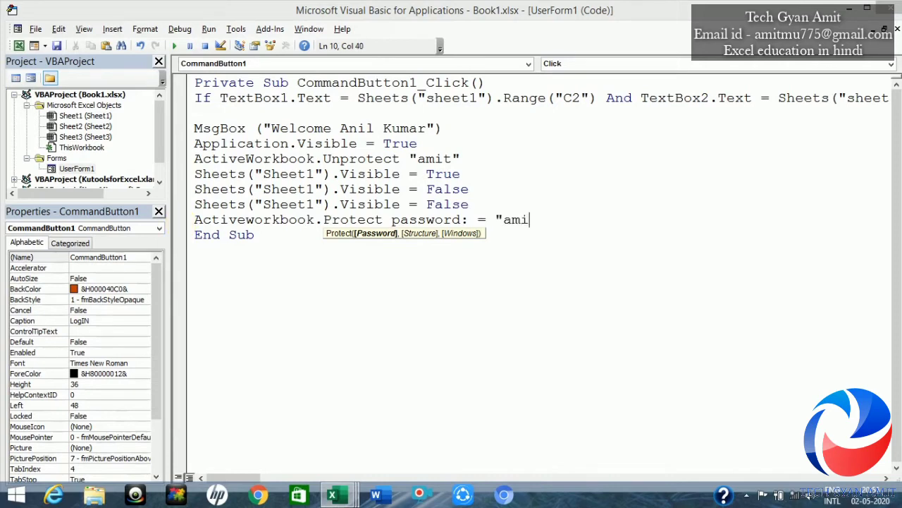
key("Return")
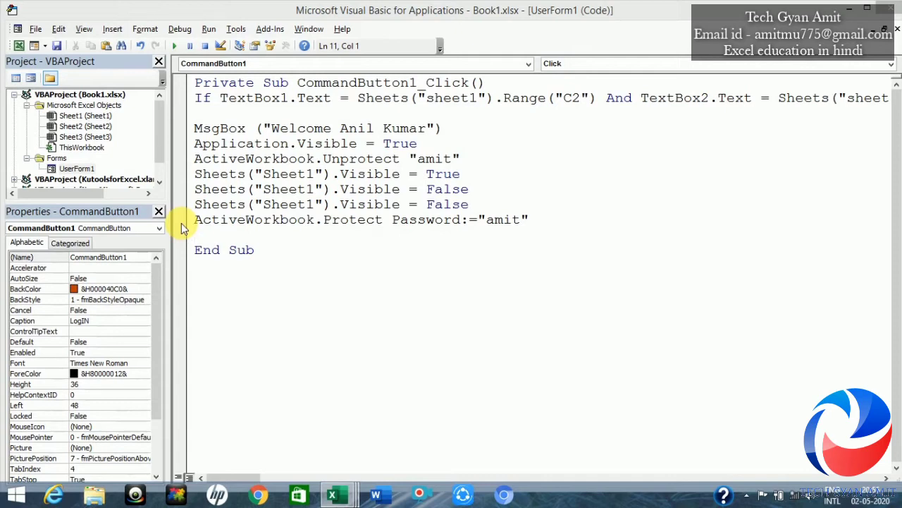
Add Unload Me on the next line to close the login form.
type("un")
type("load ")
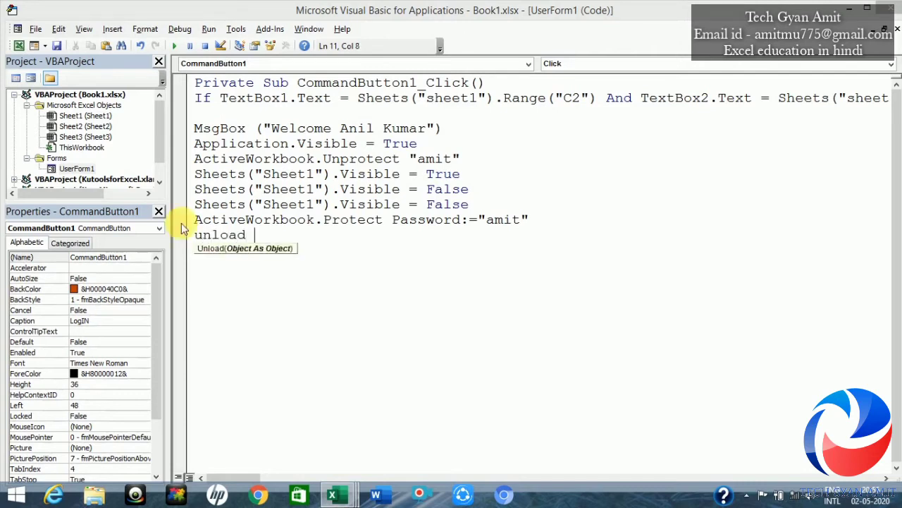
type("me")
key("Return")
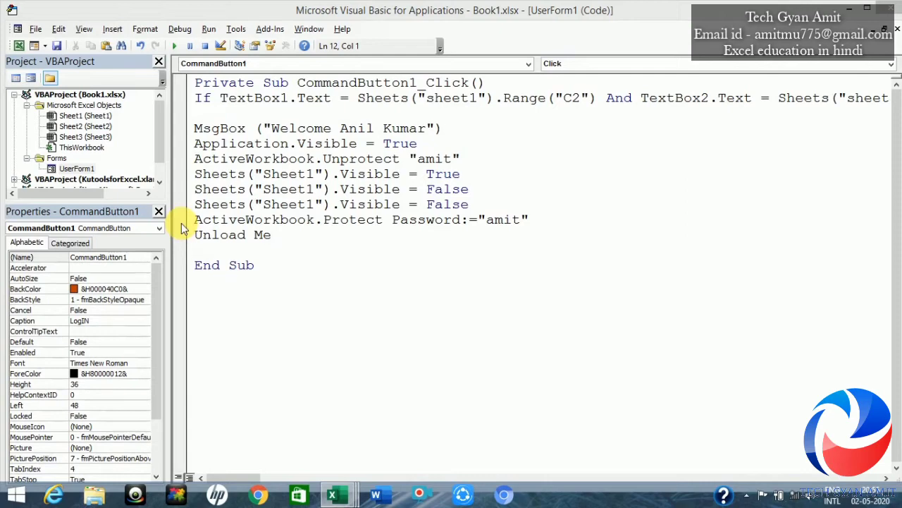
key("alt+F11")
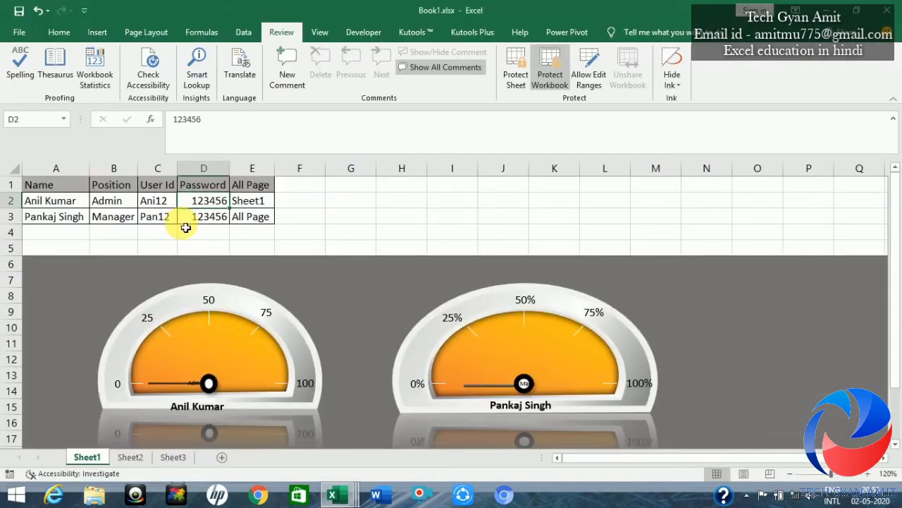
key("alt+F11")
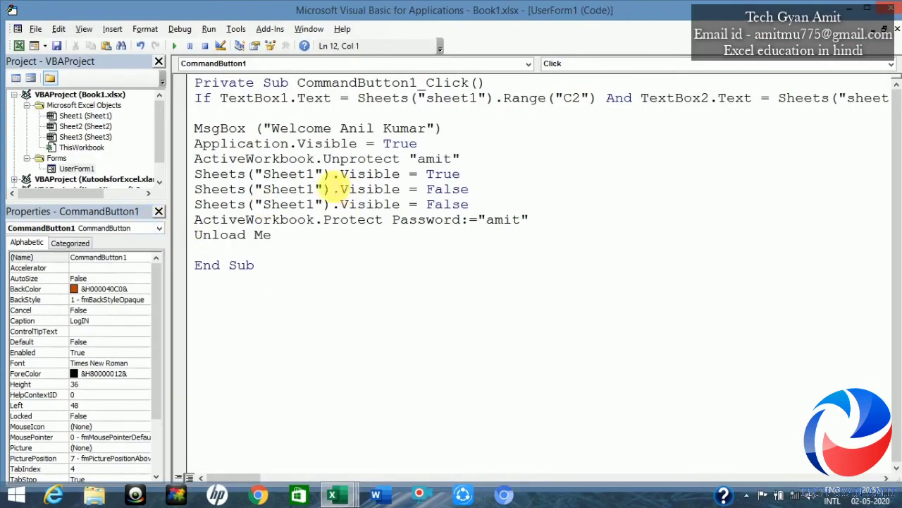
Duplicate the login check code, from If through Unload Me, below End Sub.
left_click(196, 98)
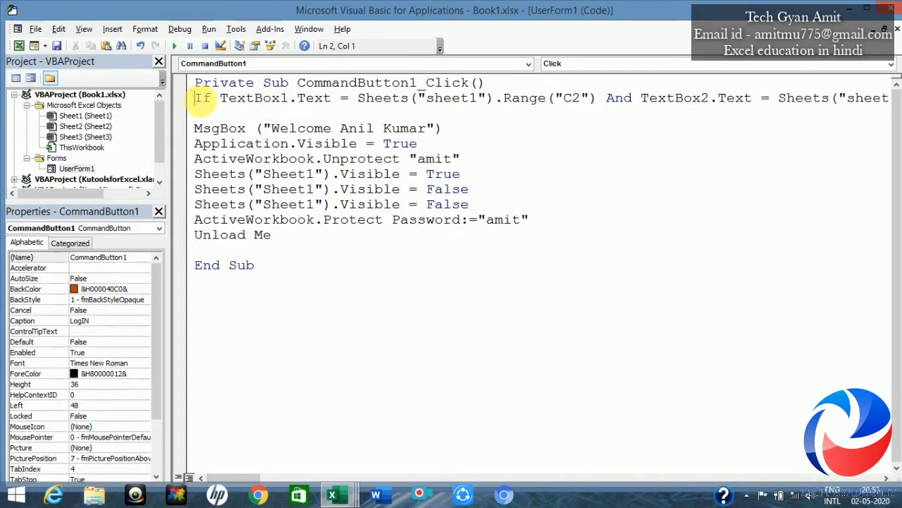
left_click_drag(196, 98, 351, 242)
key("ctrl+c")
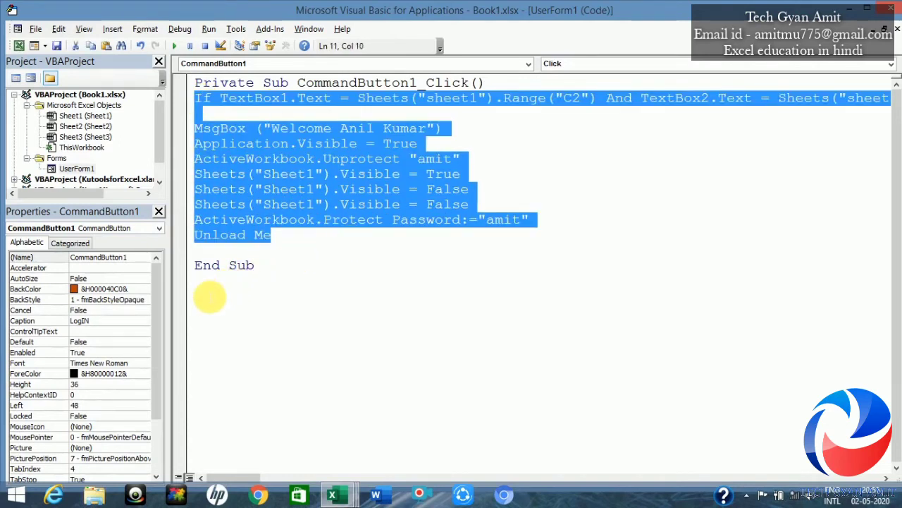
left_click(224, 315)
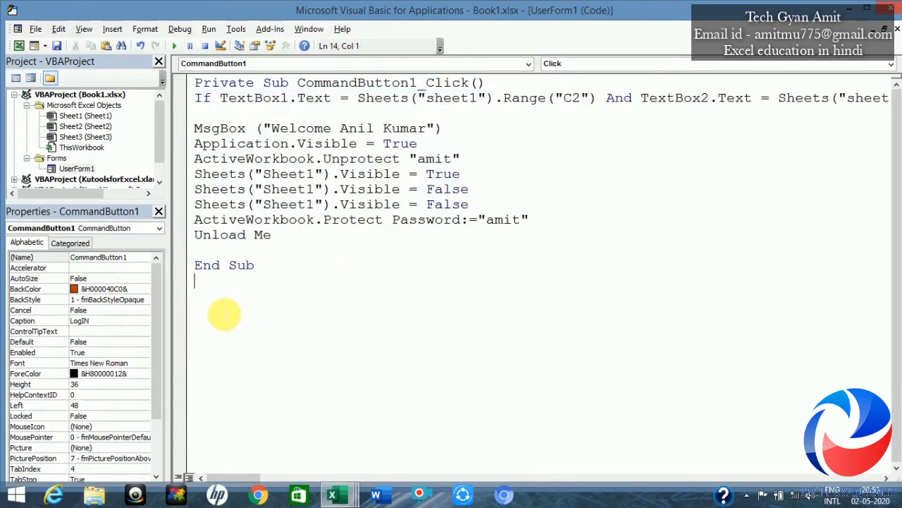
key("Return")
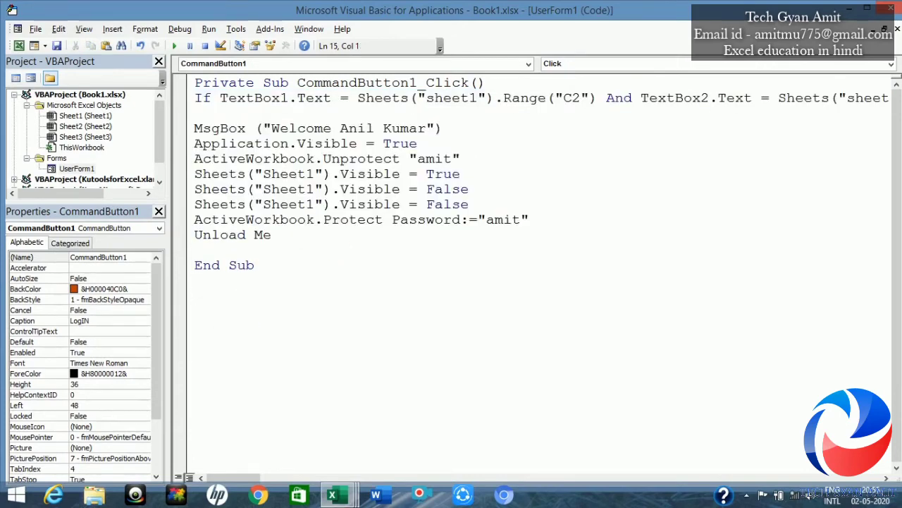
key("ctrl+v")
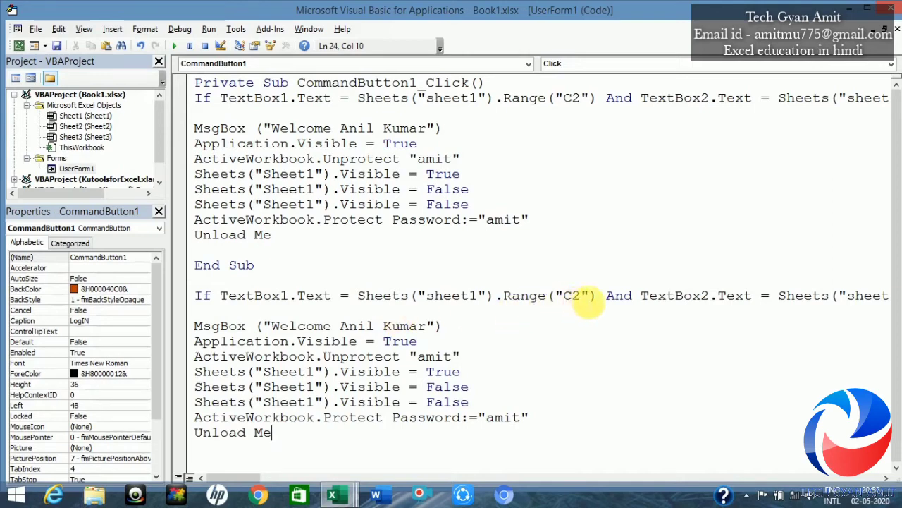
Change the copy's cell references from C2 and D2 to C3 and D3.
left_click(582, 296)
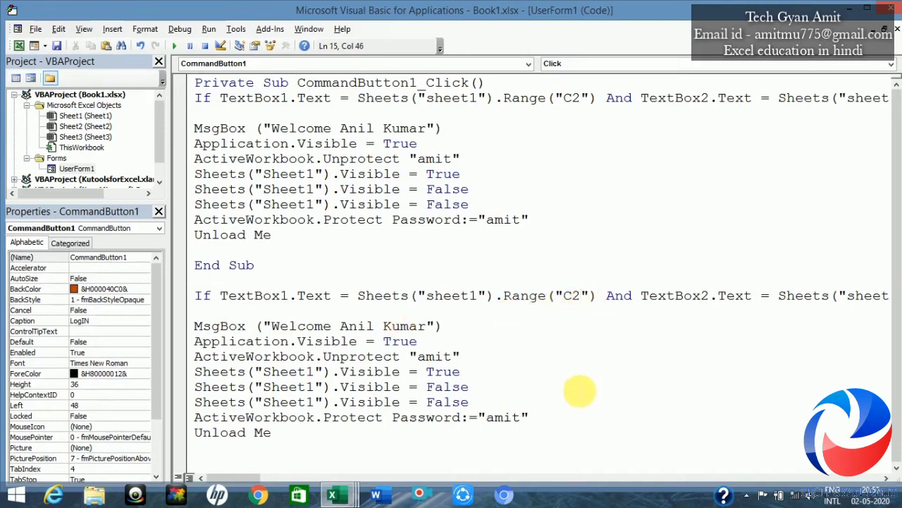
key("alt+F11")
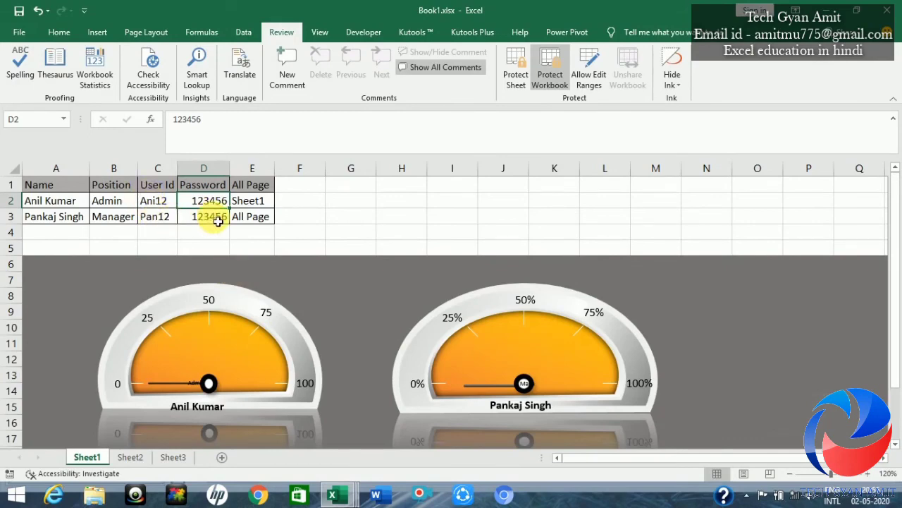
key("alt+F11")
key("BackSpace")
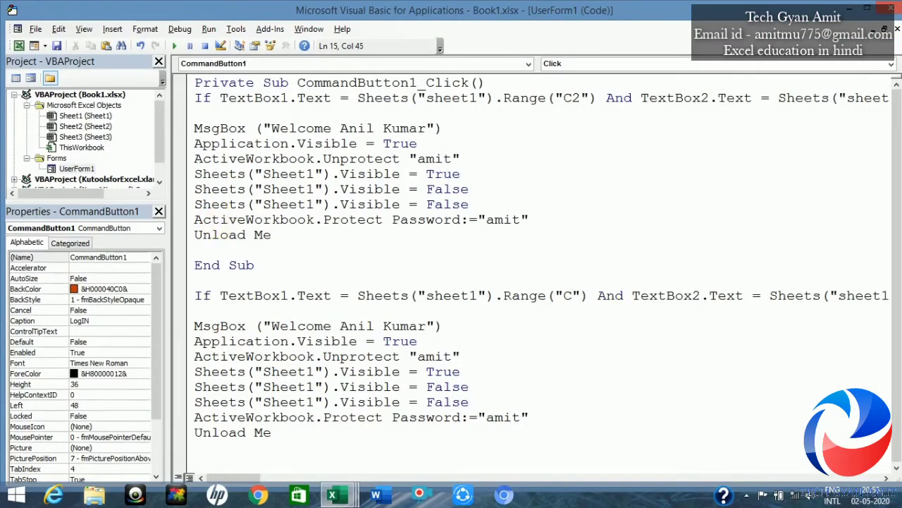
type("3")
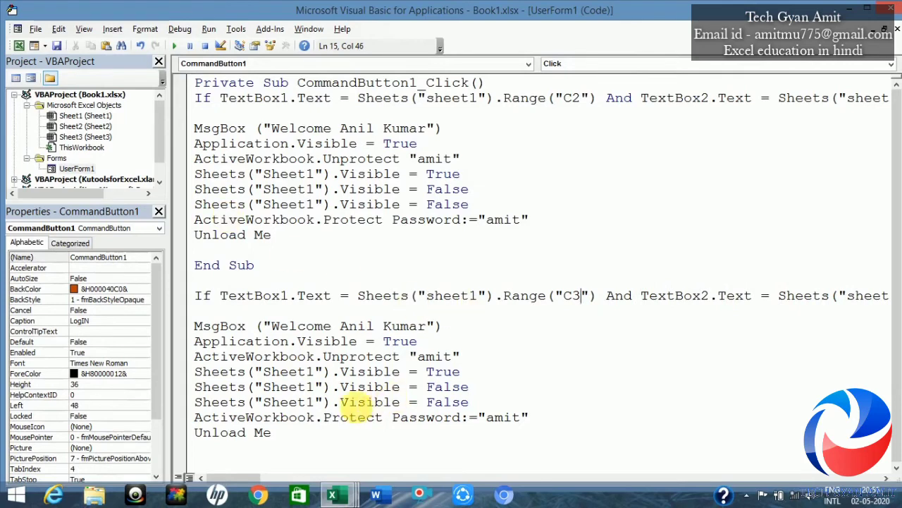
left_click_drag(251, 477, 291, 481)
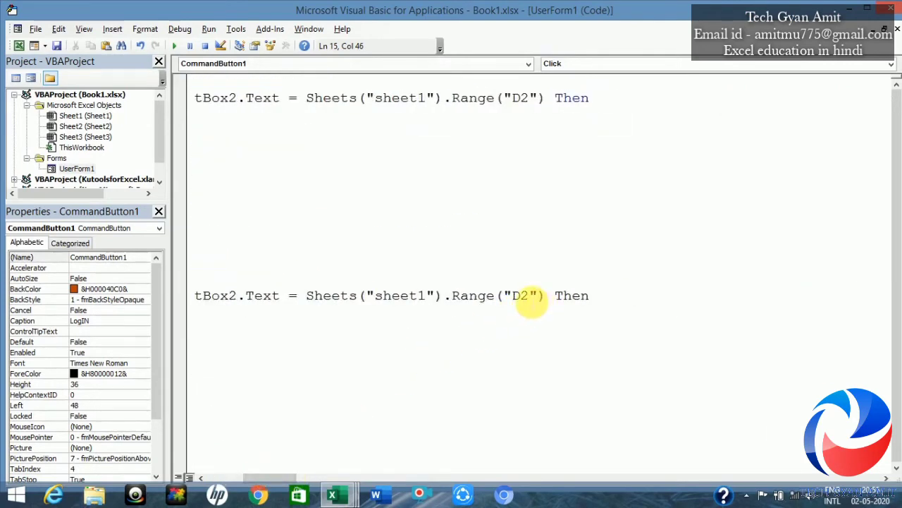
left_click(529, 295)
key("BackSpace")
type("3")
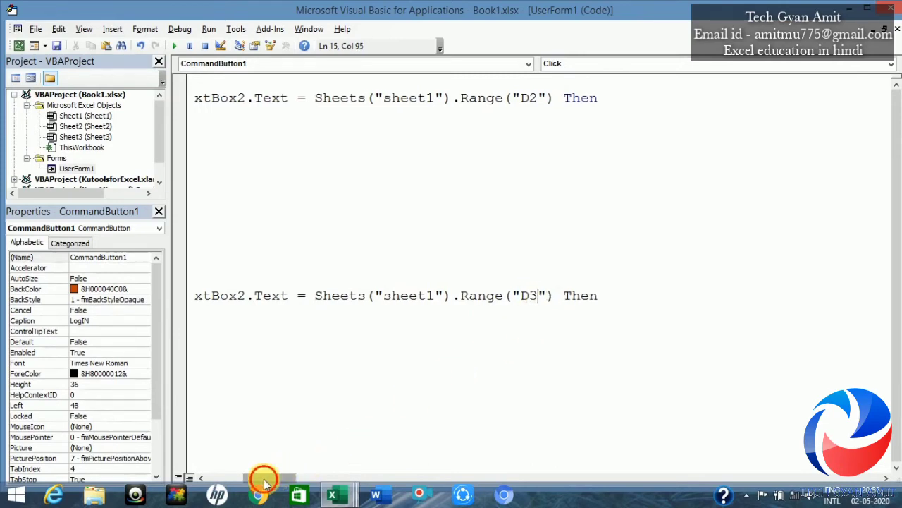
left_click_drag(262, 478, 189, 477)
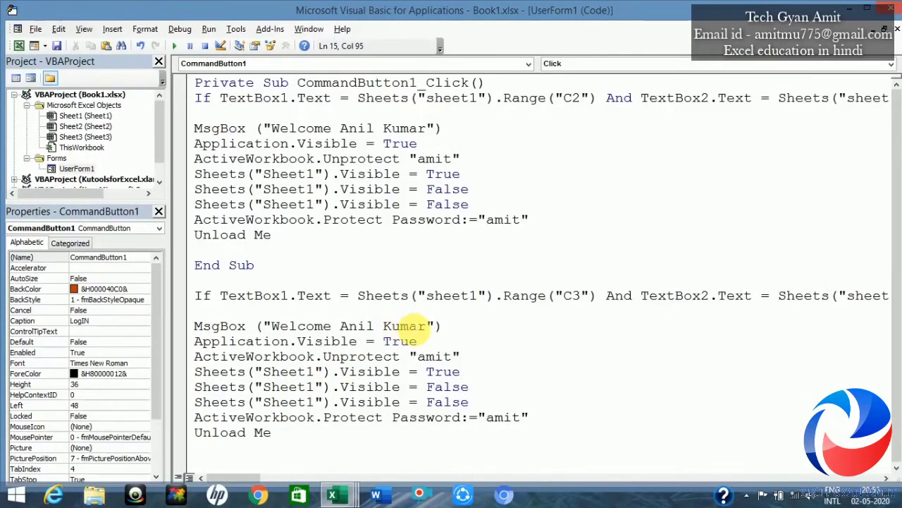
Replace the name in the copied welcome message with the second user's name.
key("alt+Tab")
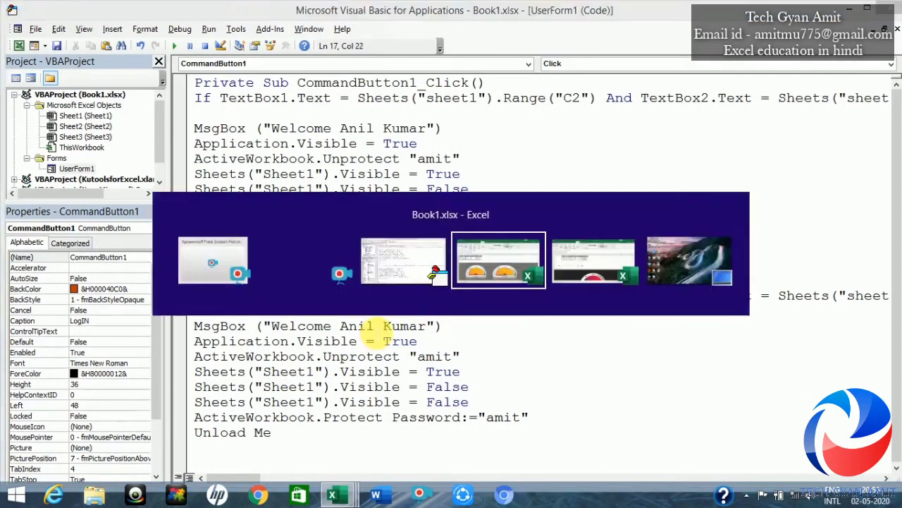
key("alt+Tab")
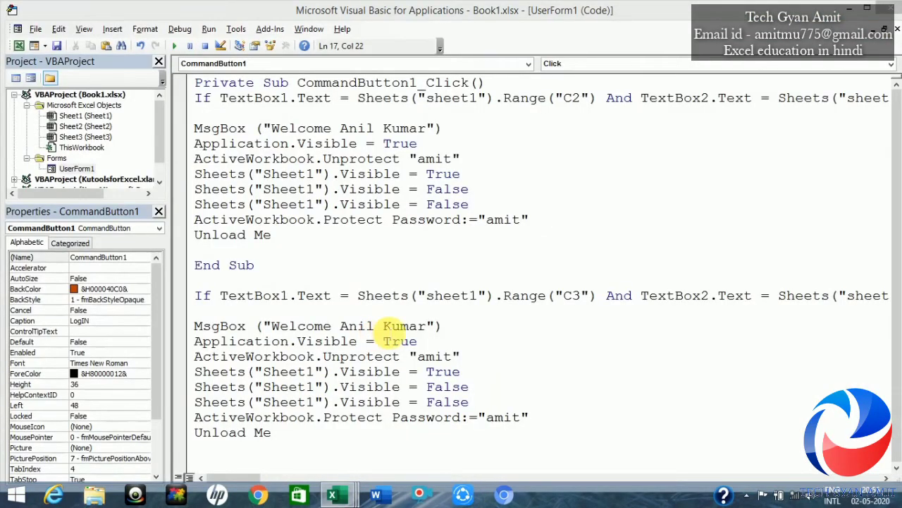
left_click(428, 327)
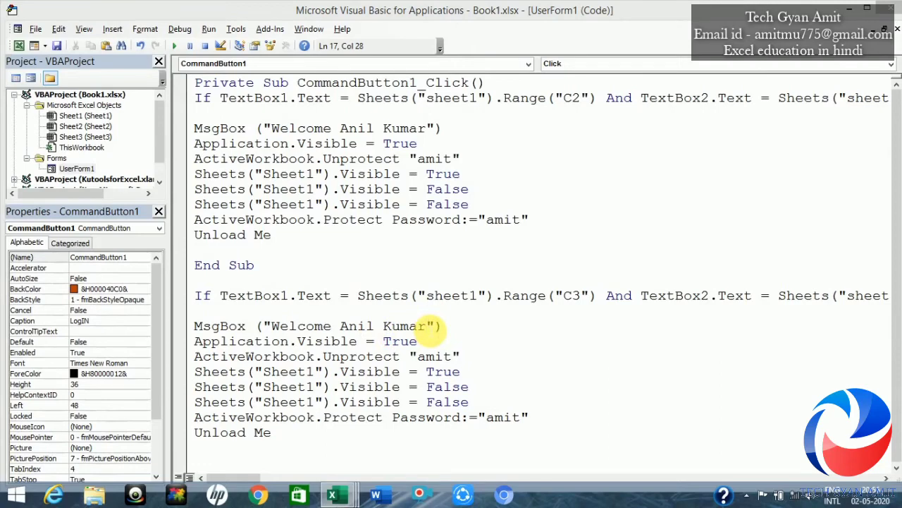
key("BackSpace")
key("BackSpace")
key("BackSpace")
key("BackSpace")
key("BackSpace")
key("BackSpace")
key("BackSpace")
key("BackSpace")
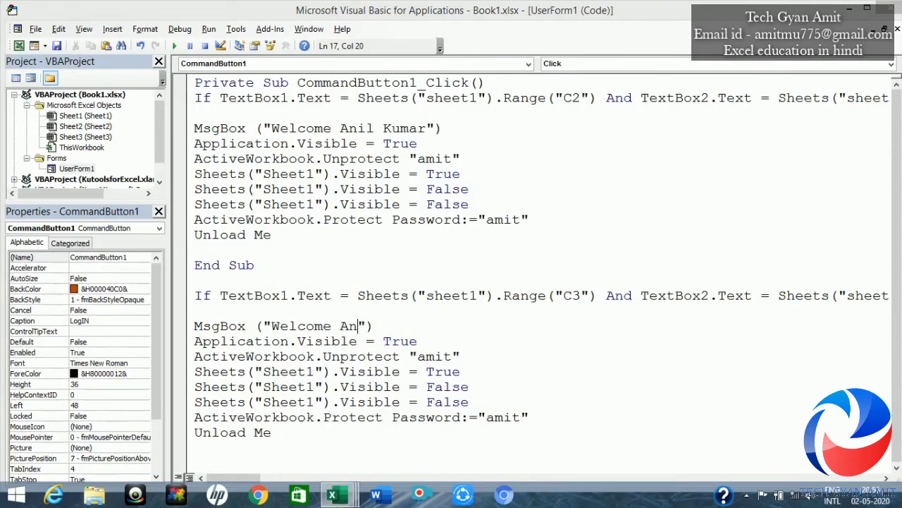
key("BackSpace")
key("BackSpace")
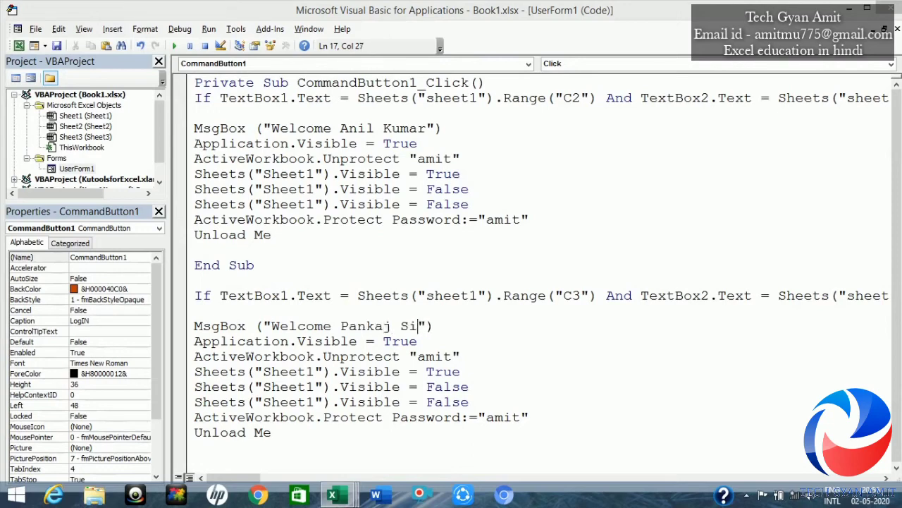
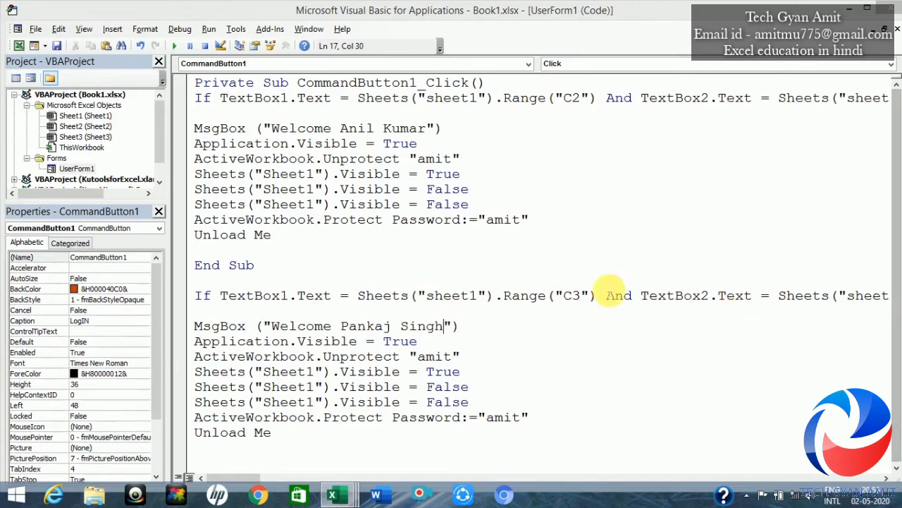
Retype the End Sub line after the first login block.
left_click(284, 267)
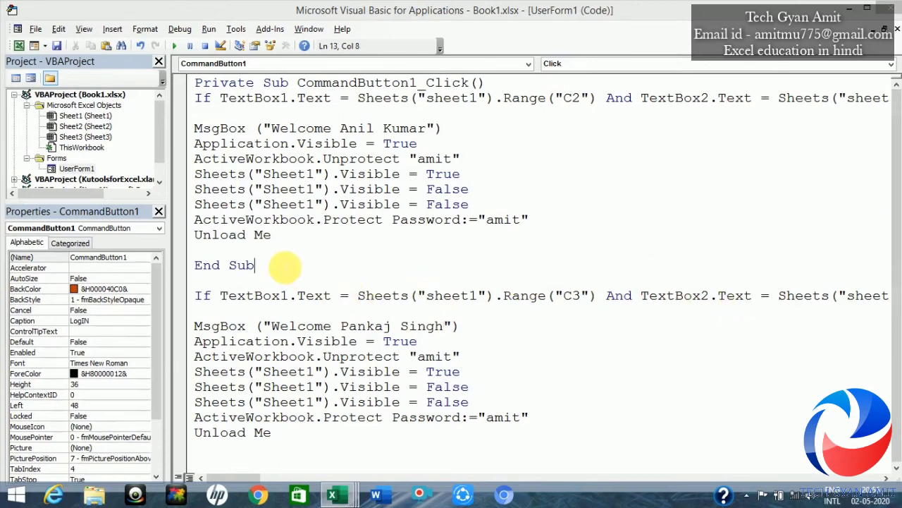
key("BackSpace")
key("BackSpace")
key("BackSpace")
key("BackSpace")
key("BackSpace")
key("BackSpace")
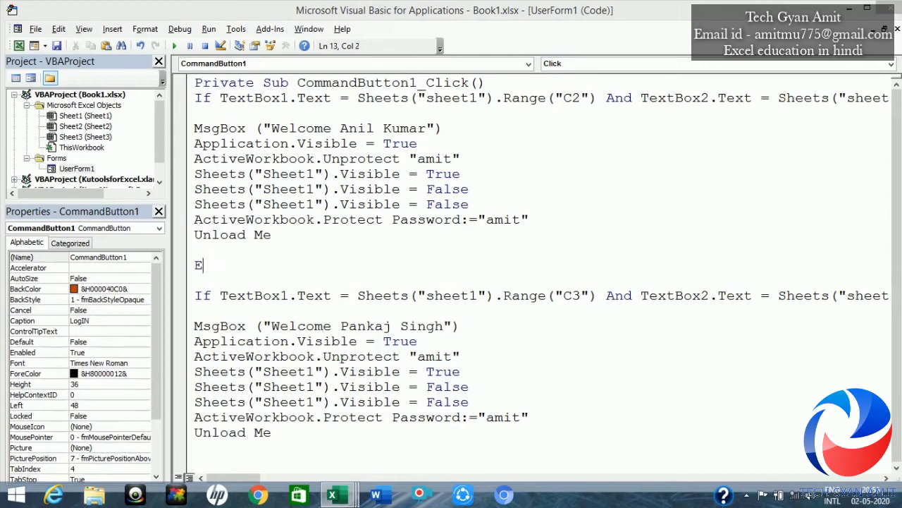
key("BackSpace")
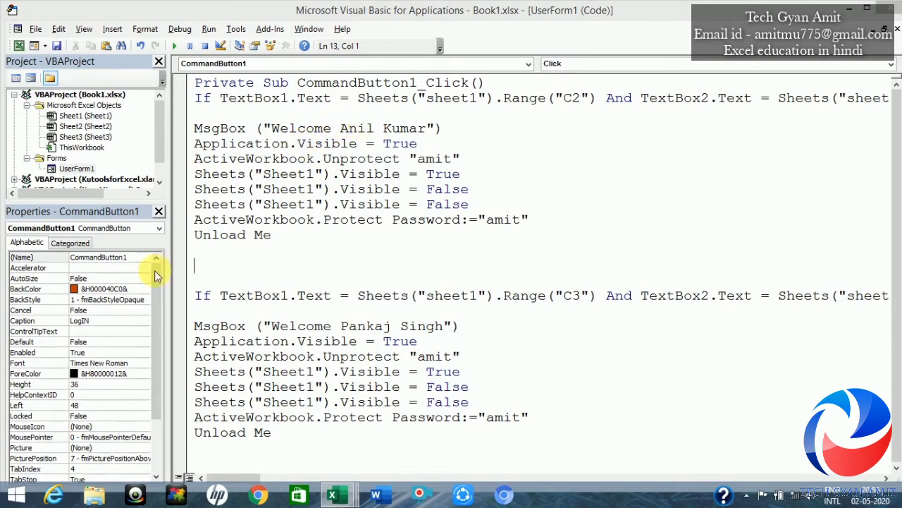
type("end S")
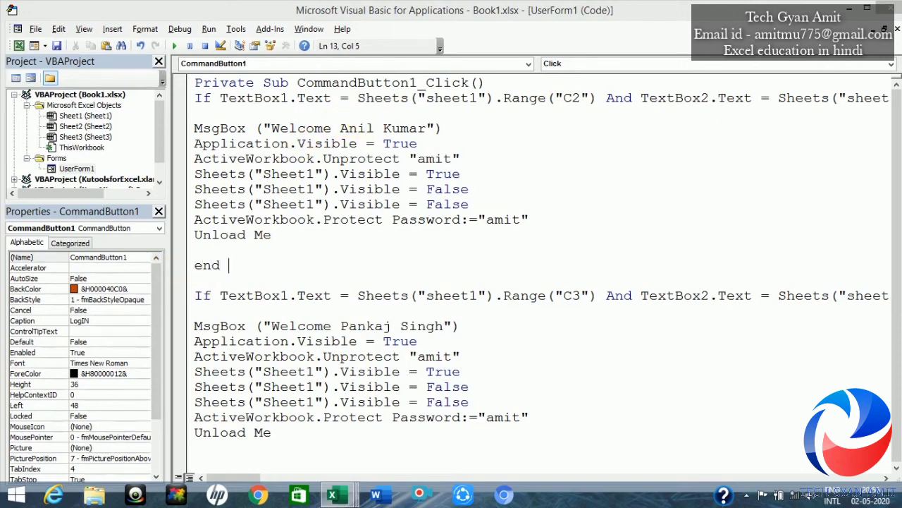
type("ub")
key("Return")
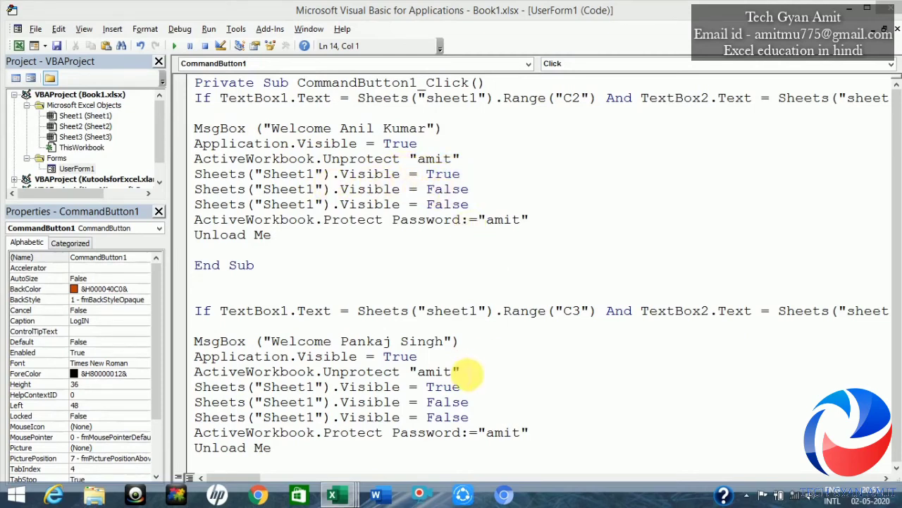
Change the False values on lines 22 and 23 to True.
left_click(469, 401)
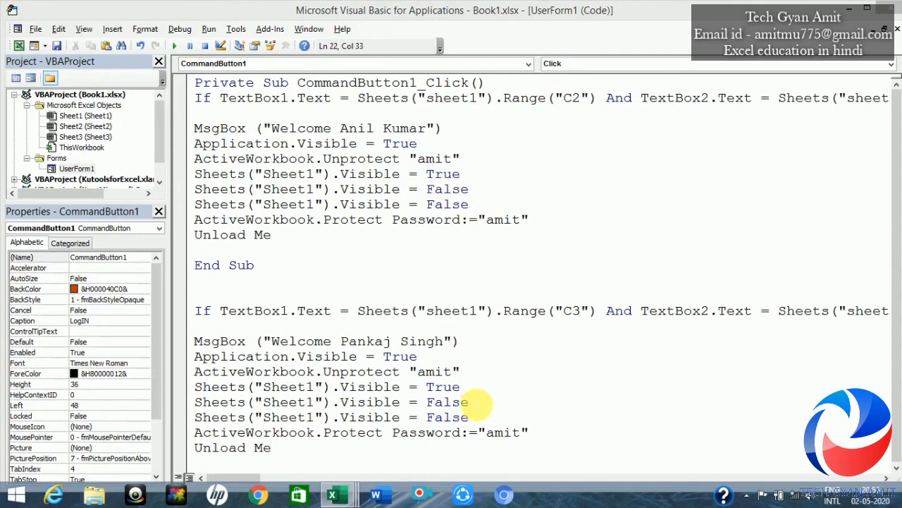
key("BackSpace")
key("BackSpace")
key("BackSpace")
key("BackSpace")
key("BackSpace")
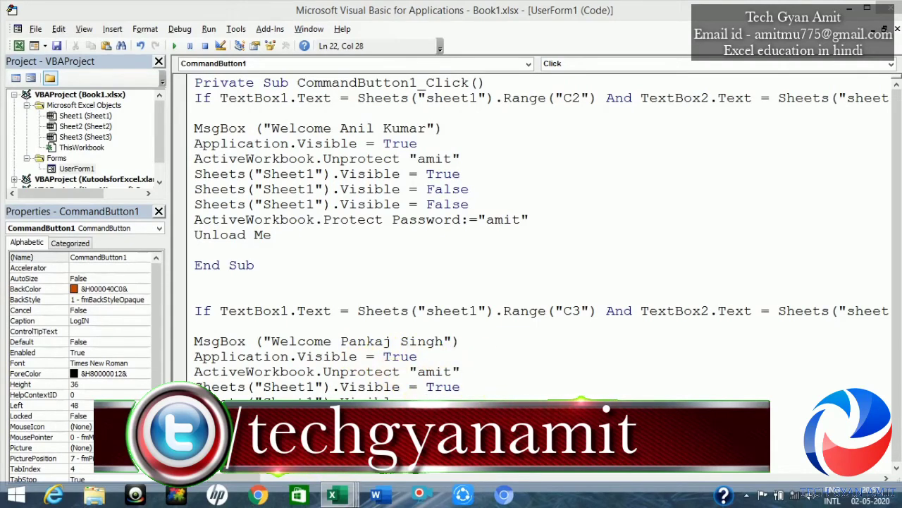
type("True")
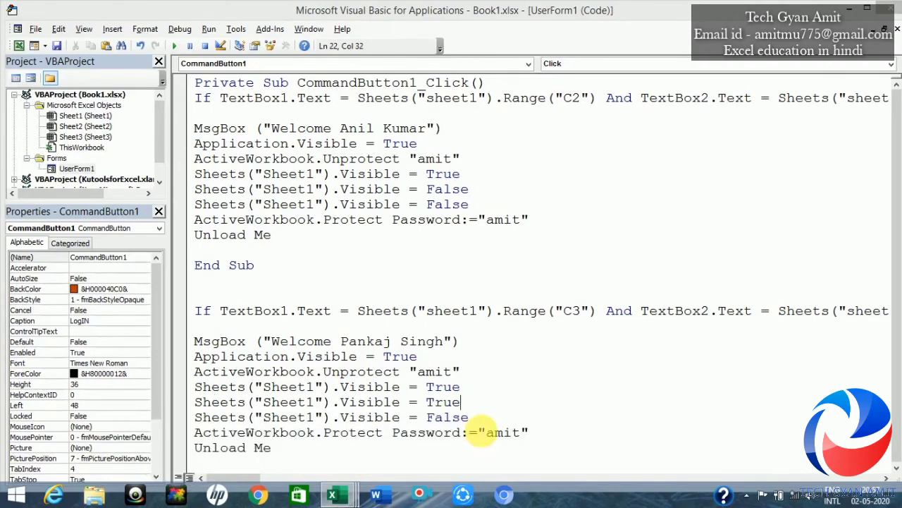
key("BackSpace")
key("BackSpace")
key("BackSpace")
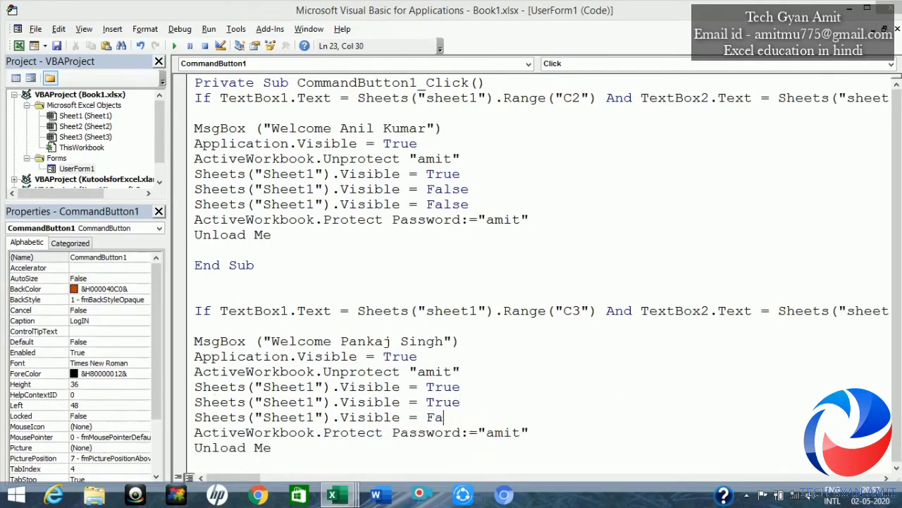
key("BackSpace")
key("BackSpace")
type("r")
type("ue")
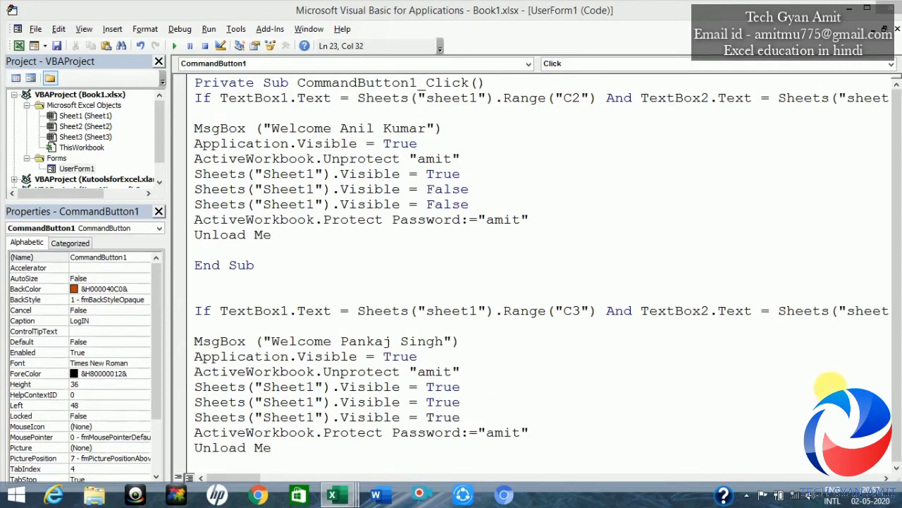
left_click(892, 282)
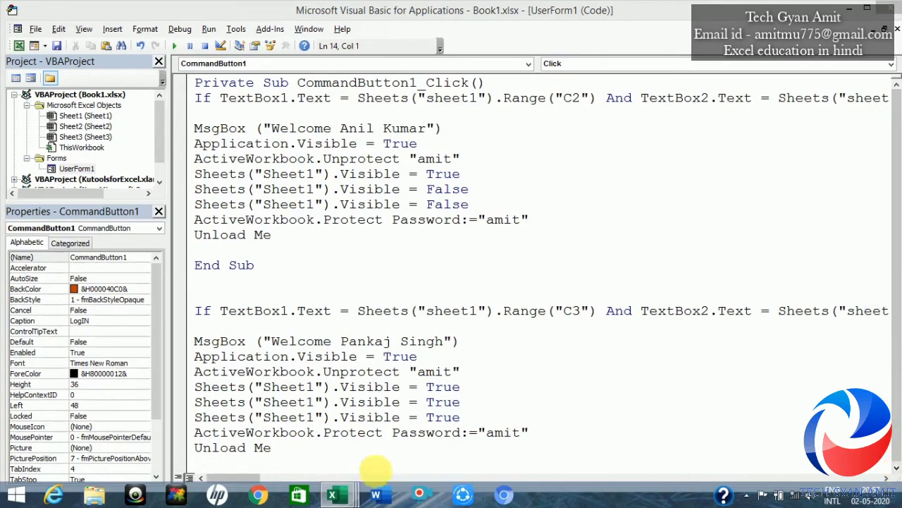
Add an Else line below the last Unload Me.
left_click(321, 449)
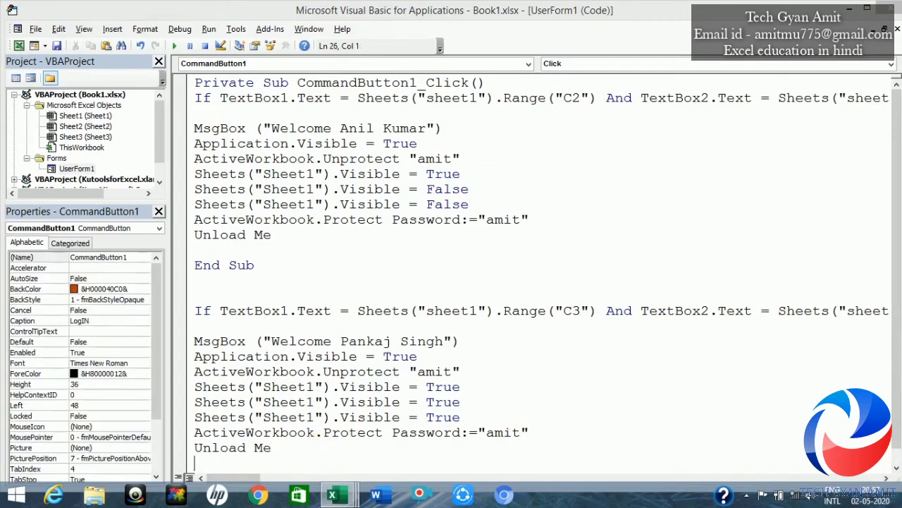
key("Return")
key("Return")
key("Return")
key("Return")
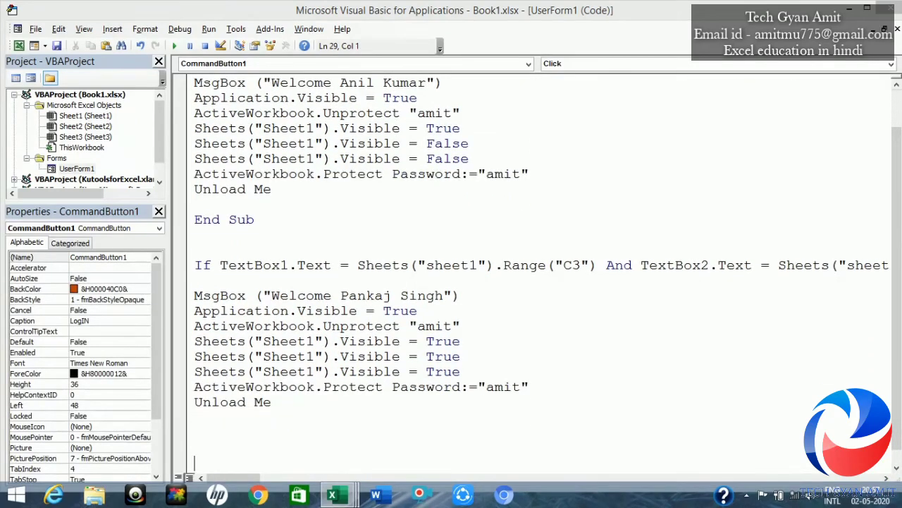
key("Up")
key("Up")
type("els")
type("e")
key("Return")
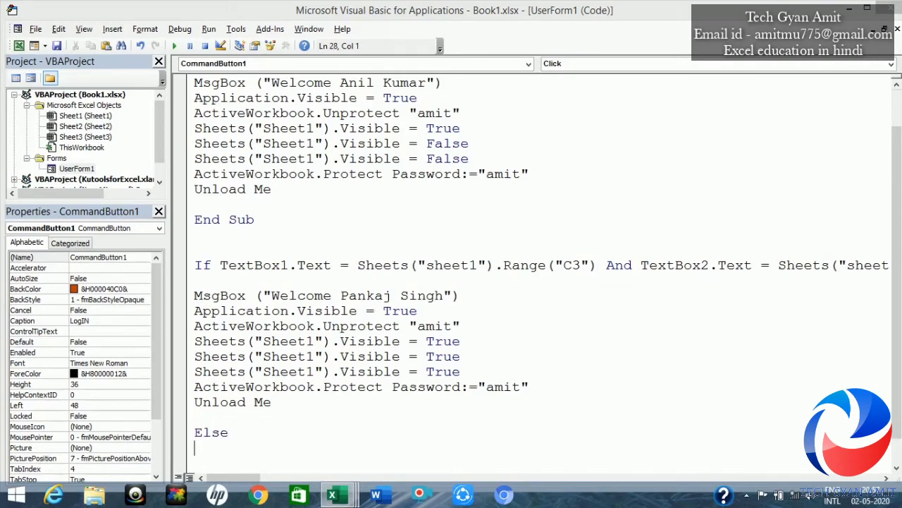
key("Return")
In the Else branch, set TextBox1 and TextBox2 text to "" and call TextBox1.SetFocus.
type("Textbo")
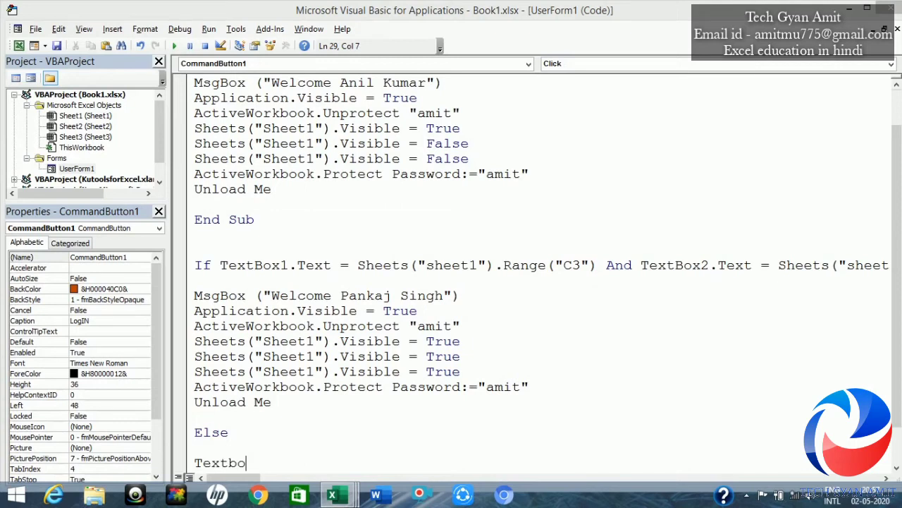
type("x1")
type(".text")
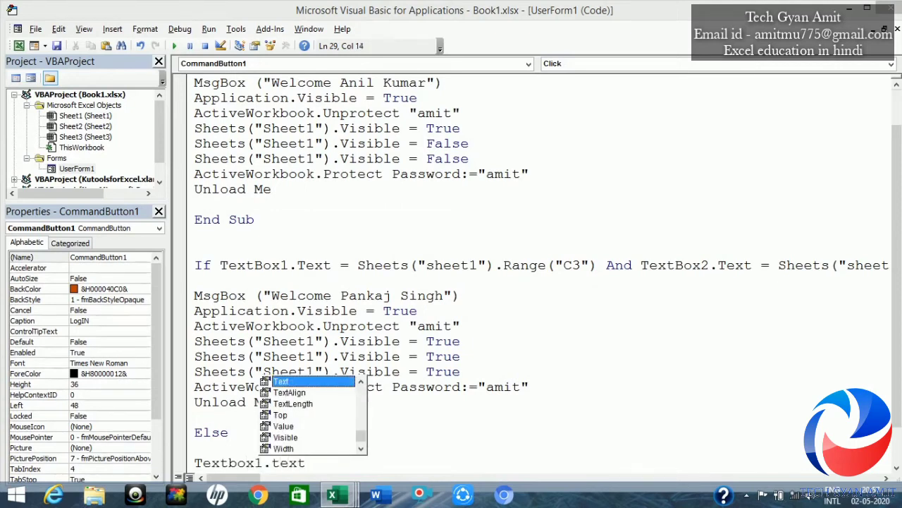
type(" =")
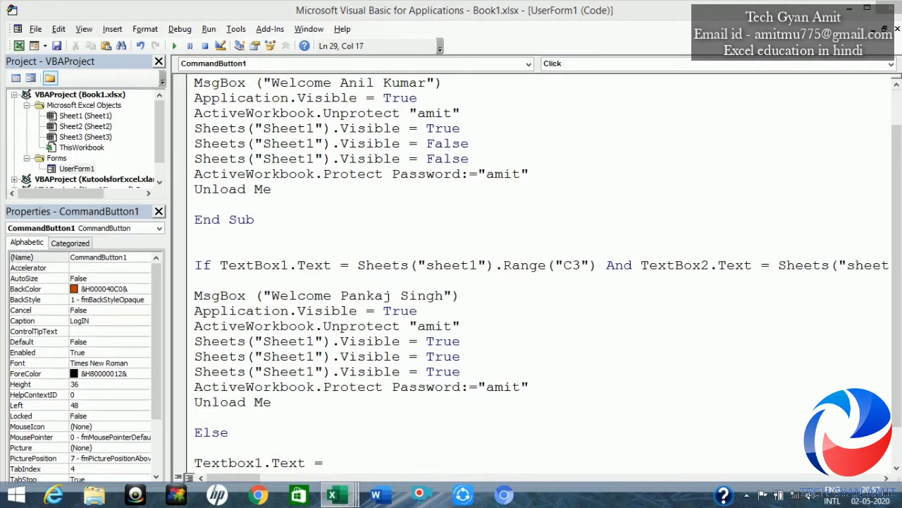
type("\"\"")
key("Return")
type("\"")
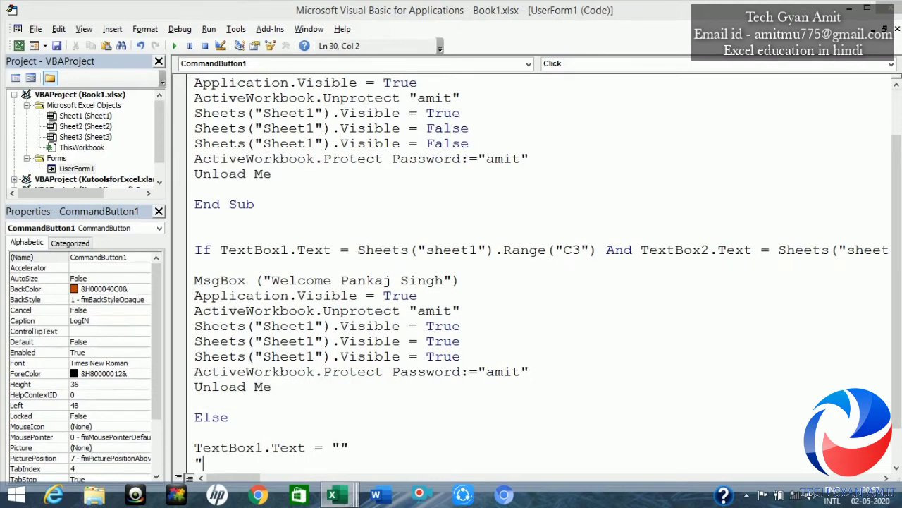
key("BackSpace")
type("t")
type("extb")
type("ox2")
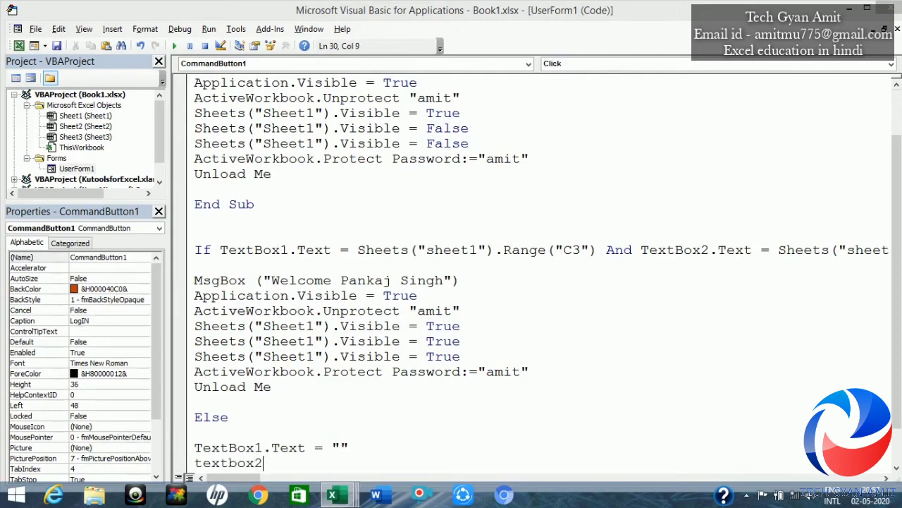
type(".tex")
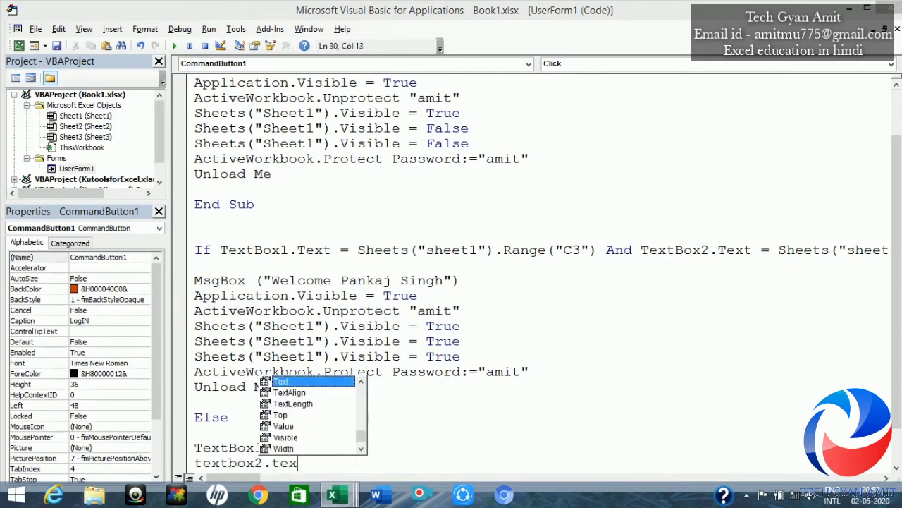
type("t =")
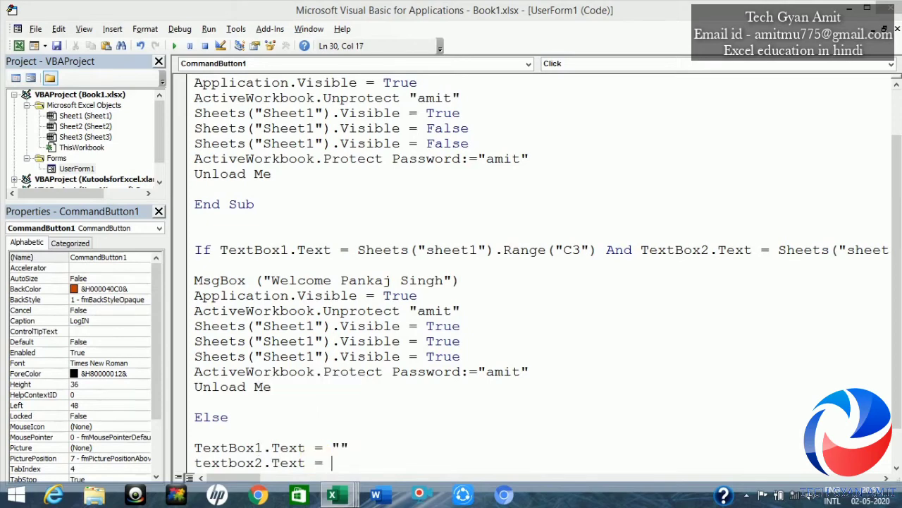
type("\"\"")
key("Return")
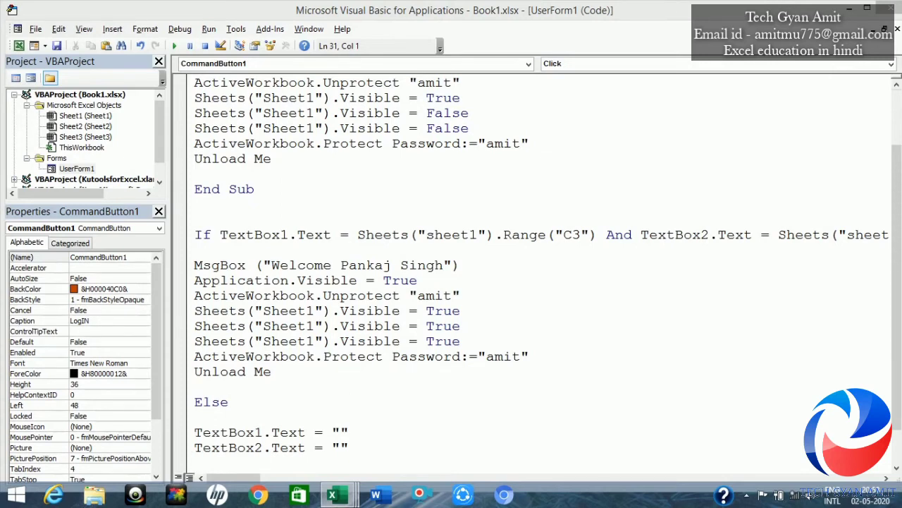
type("text")
type("box1")
type(".set")
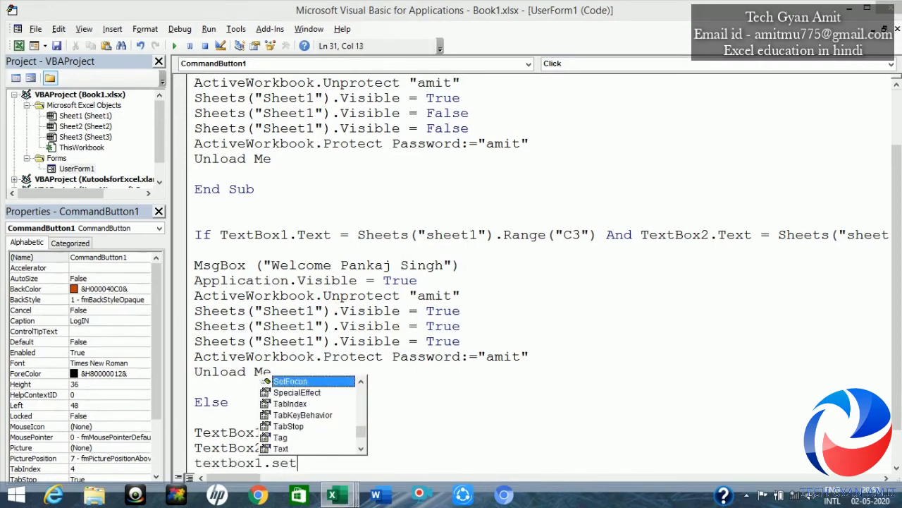
key("Tab")
key("Return")
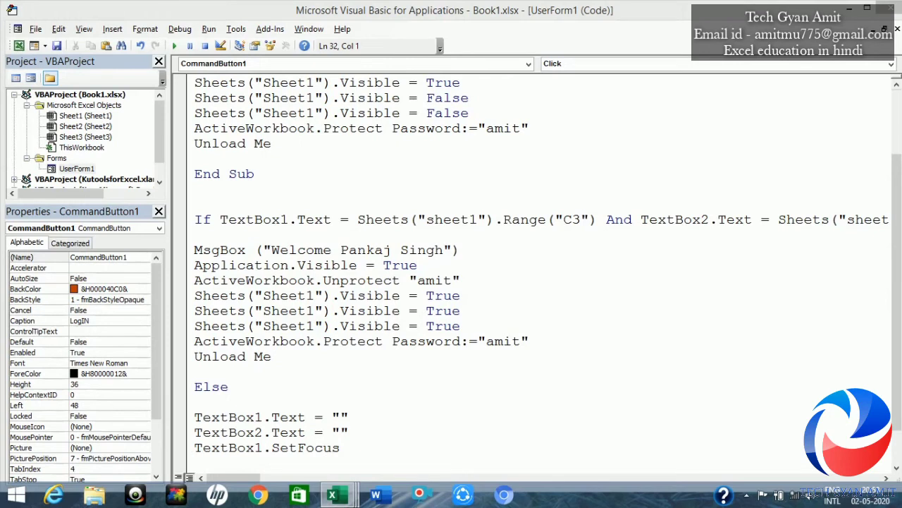
Add a MsgBox line showing "User id or Password Invalid" to the Else branch.
type("Ms")
type("gbox")
type("(")
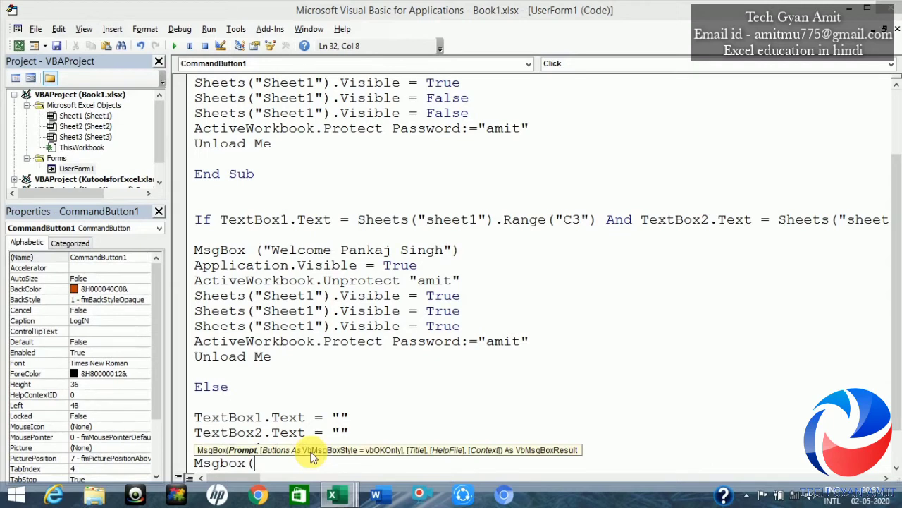
type("r ")
type("id or")
type("Pas")
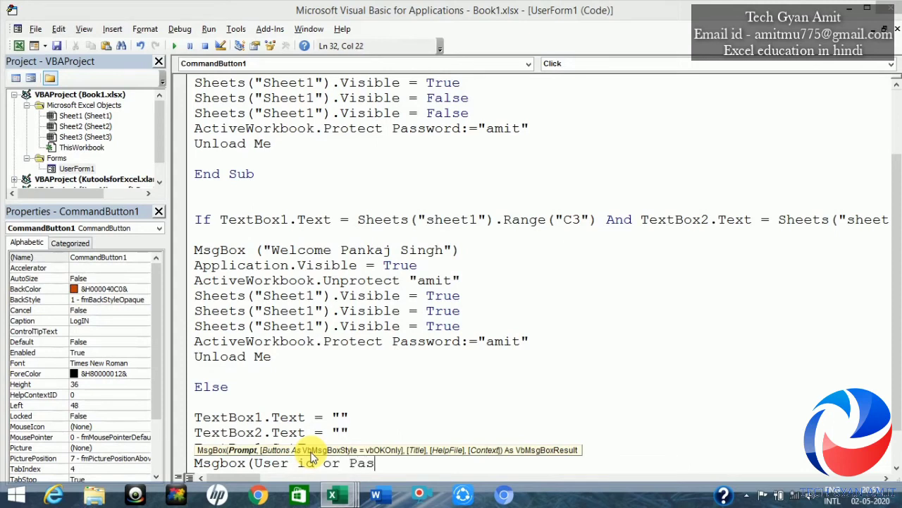
type("sword Inv")
type("alid")
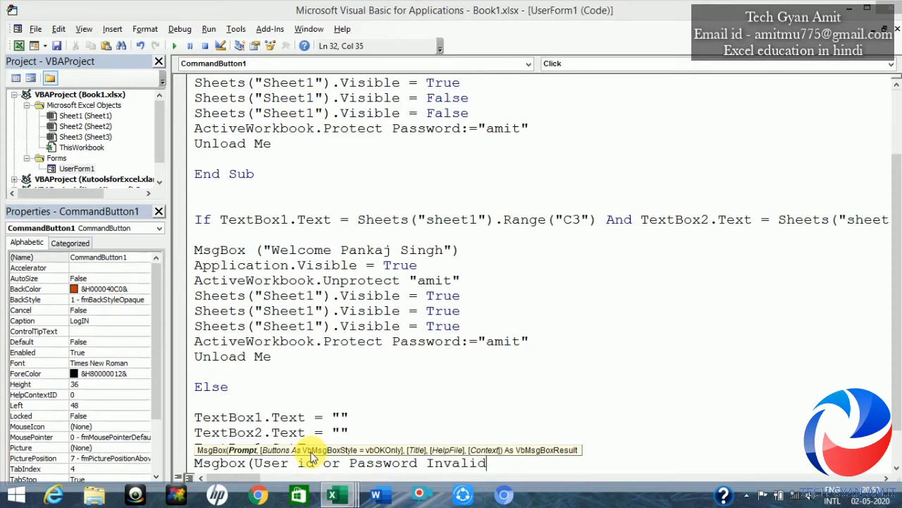
type("\"\"")
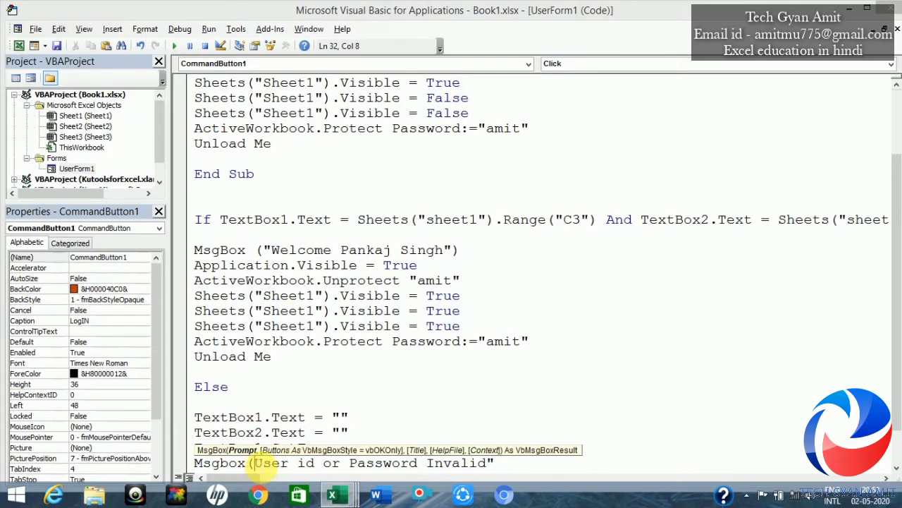
type("\"\"")
key("BackSpace")
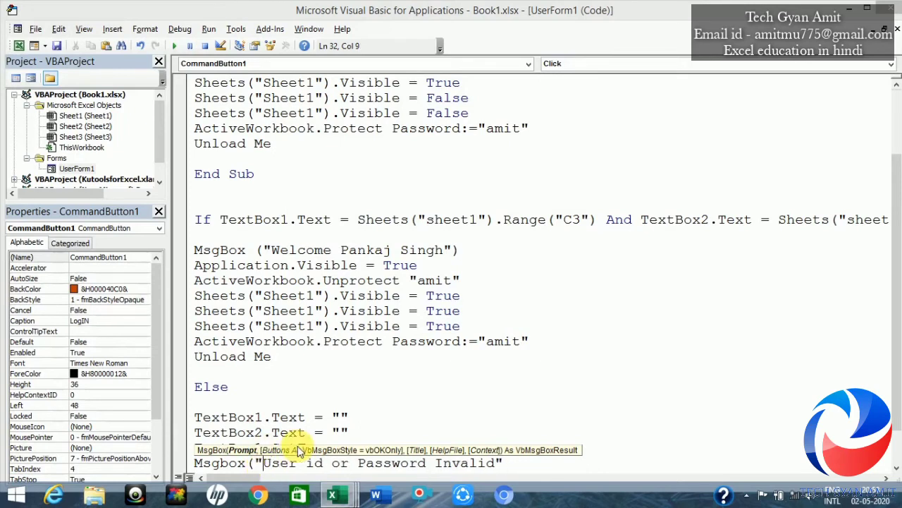
left_click(504, 463)
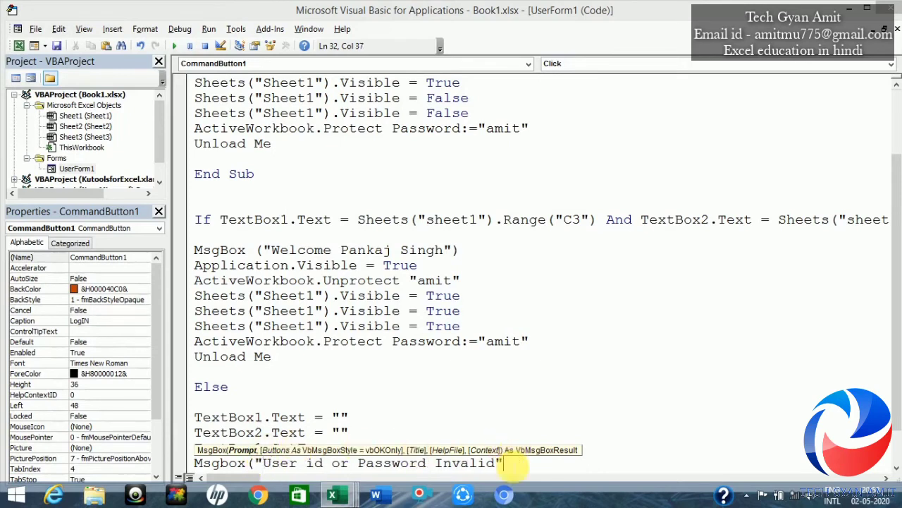
type(")")
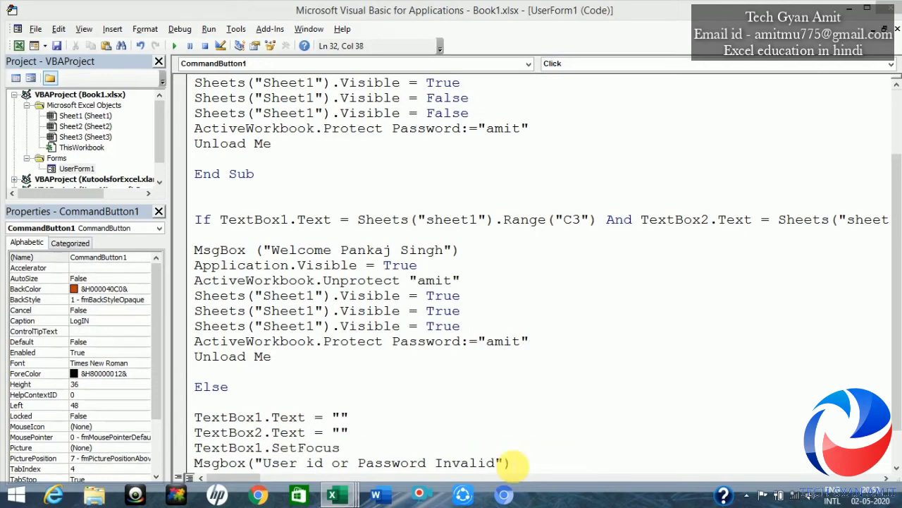
key("Return")
key("Return")
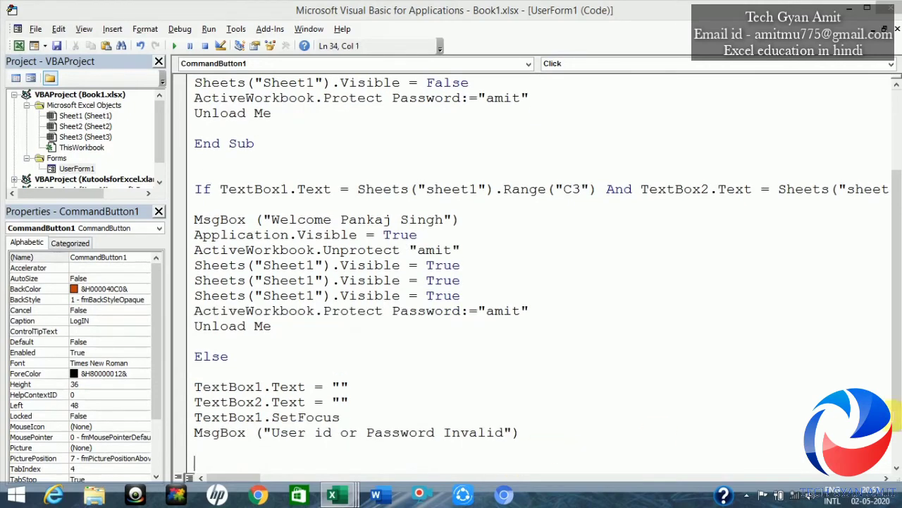
Add End If after the MsgBox line to close the C3 check.
mouse_move(896, 408)
left_mouse_down()
mouse_move(896, 457)
mouse_move(895, 391)
mouse_move(895, 457)
left_mouse_up()
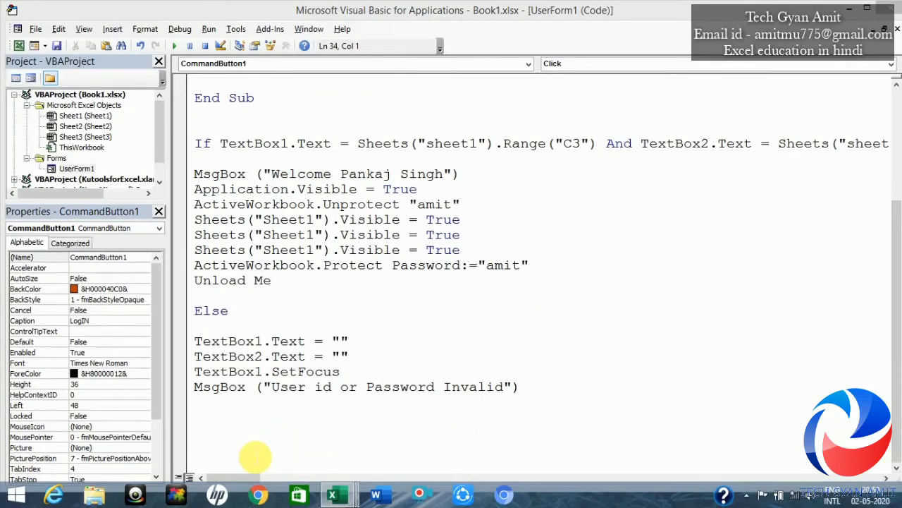
type("end if")
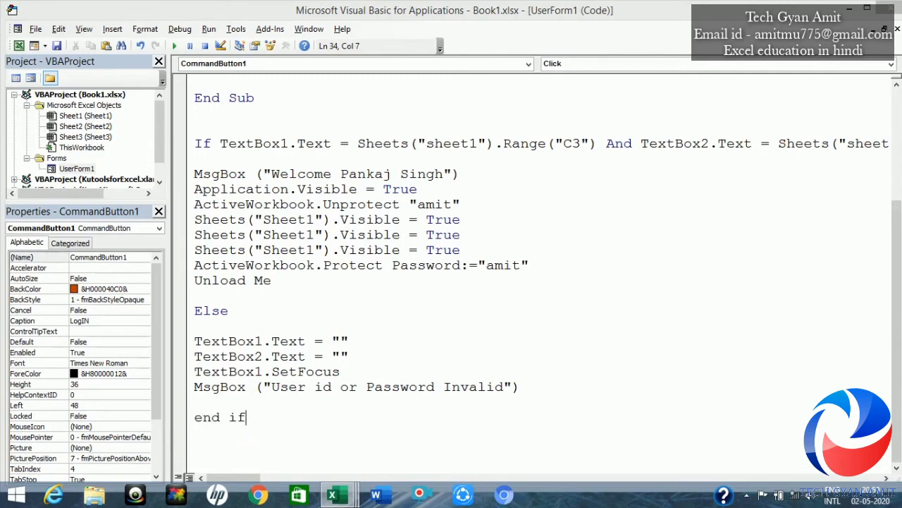
key("Return")
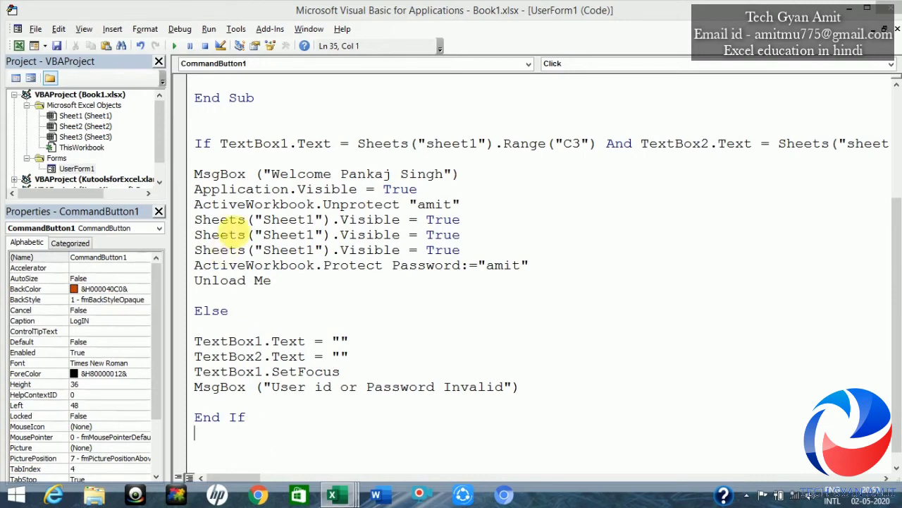
Delete the stray End Sub after the first block and put End Sub below End If.
left_click_drag(255, 98, 195, 101)
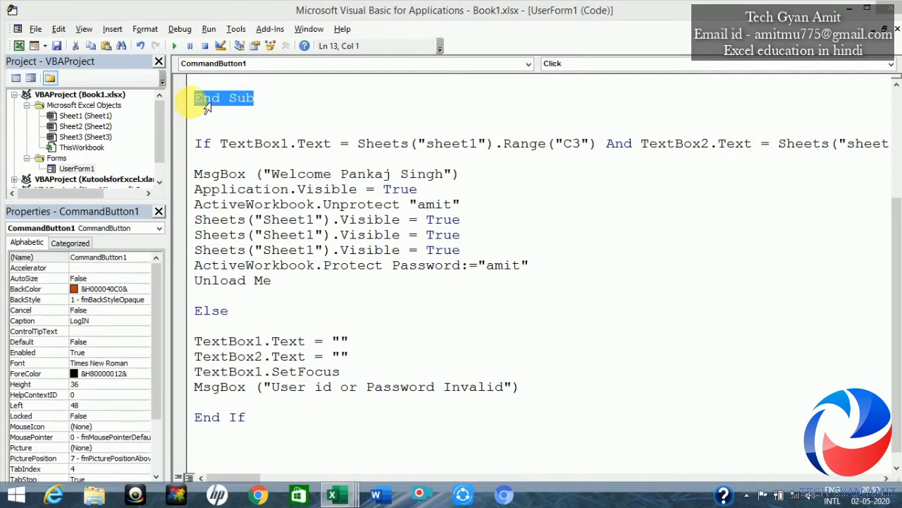
key("Delete")
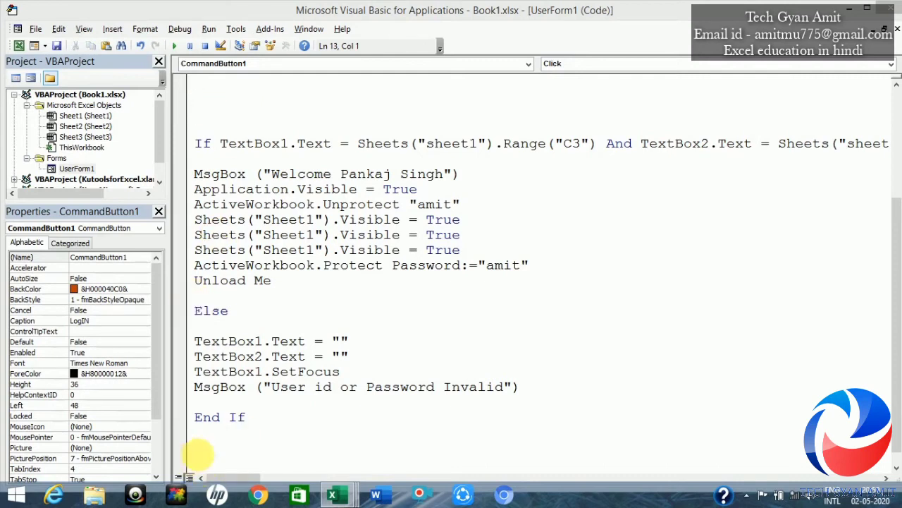
left_click(202, 452)
type("End Sub")
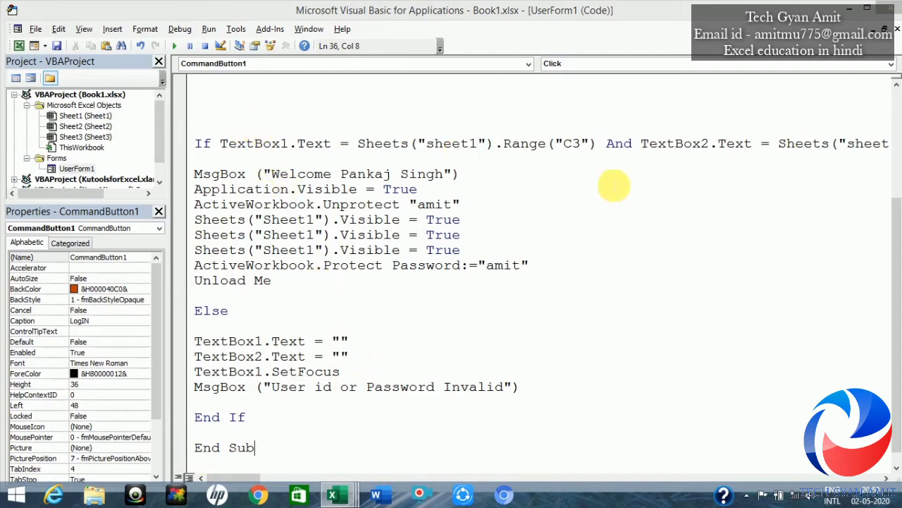
left_click_drag(896, 222, 897, 92)
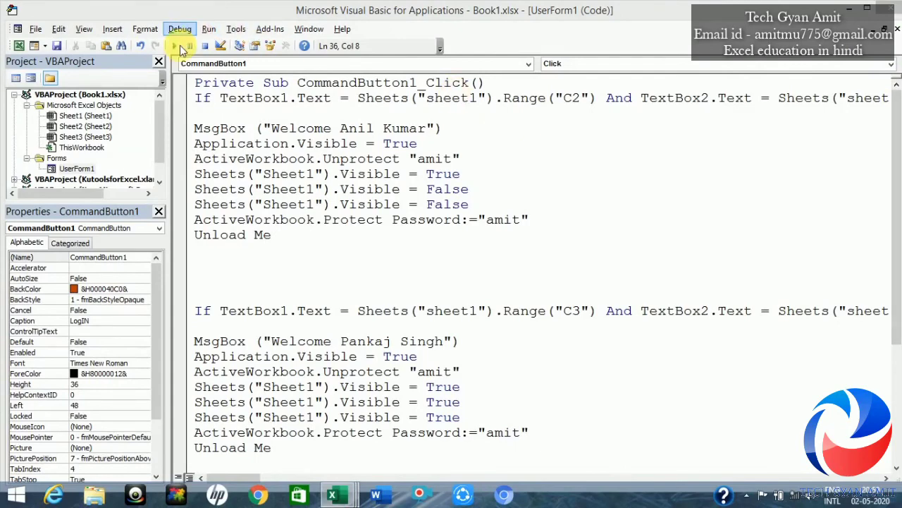
Run the login form and submit the second user's ID and password.
left_click(174, 51)
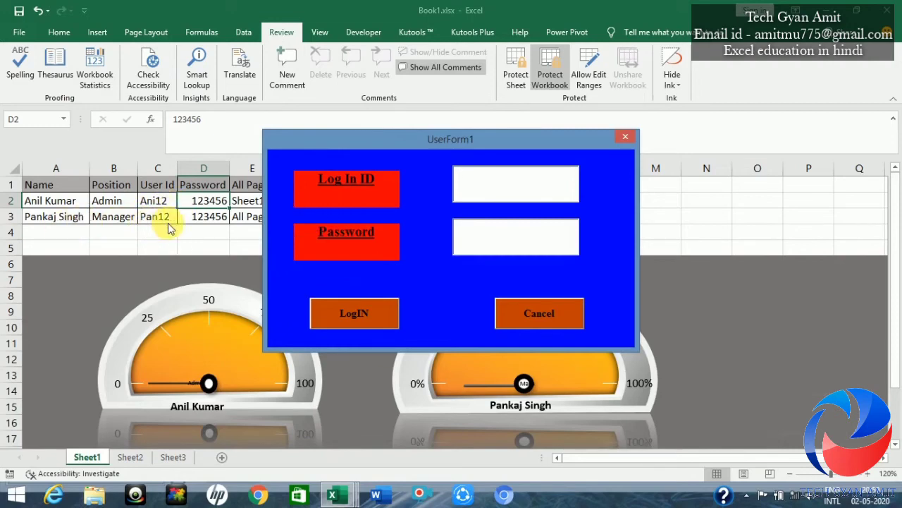
type("Pan12")
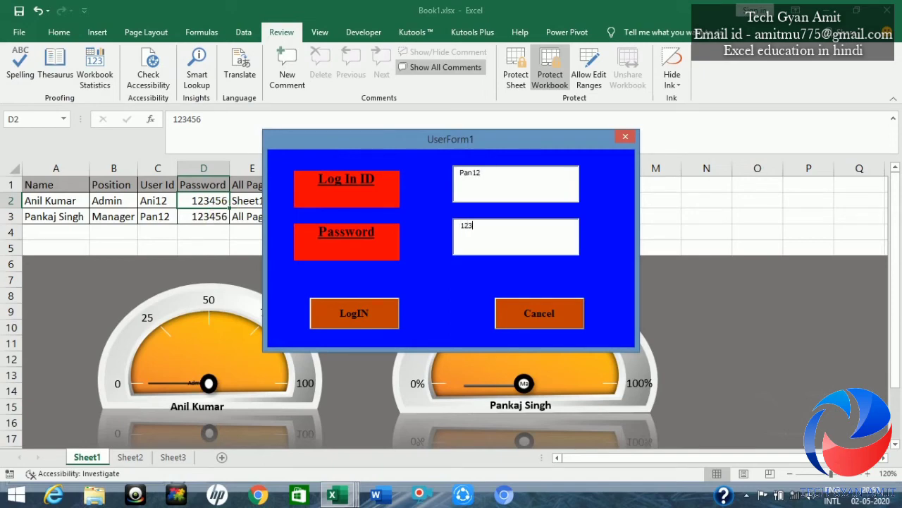
left_click(337, 310)
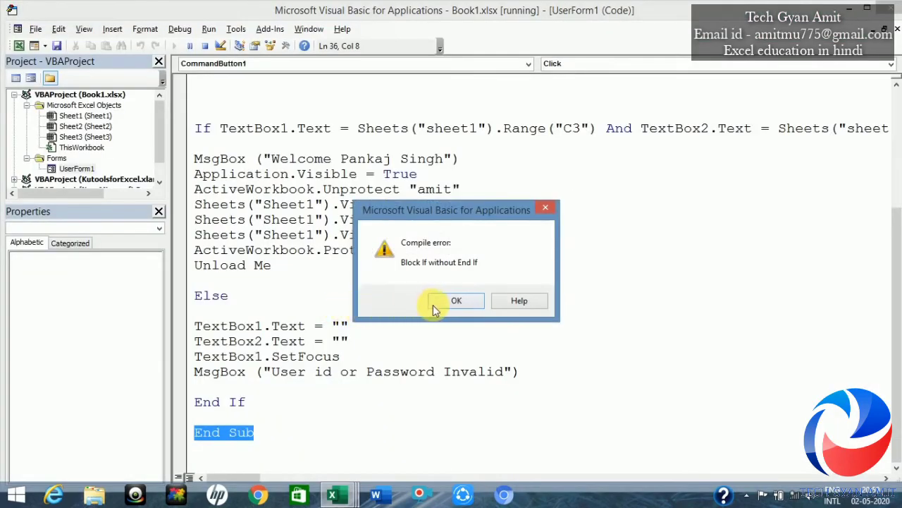
Dismiss the Block If compile error and erase the final End Sub line.
left_click(451, 301)
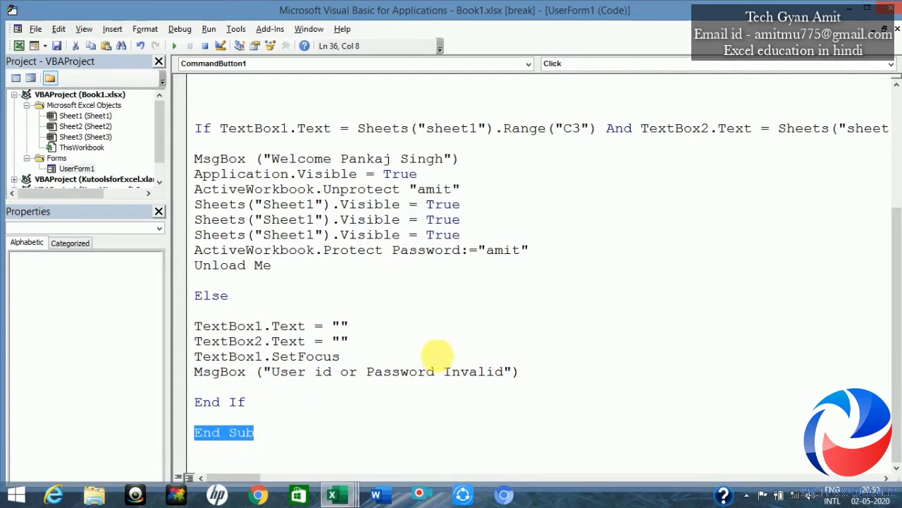
left_click_drag(896, 289, 896, 144)
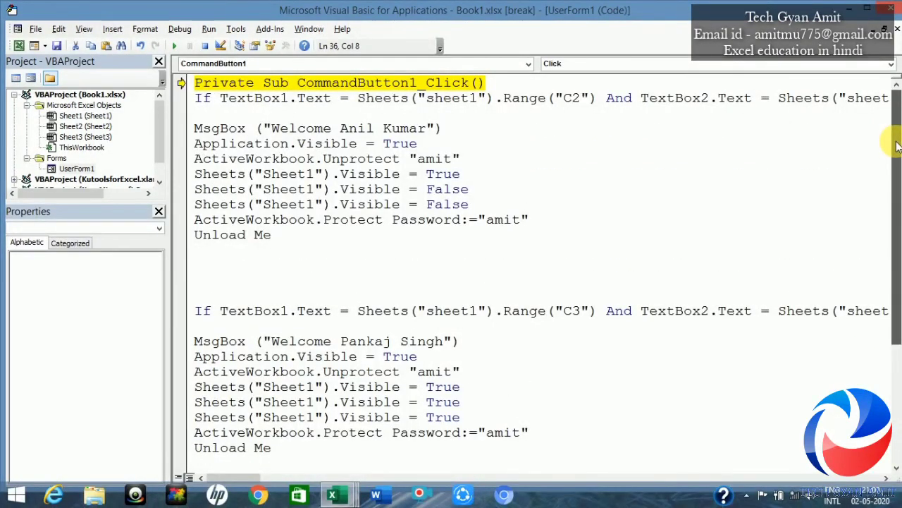
left_click_drag(897, 145, 882, 292)
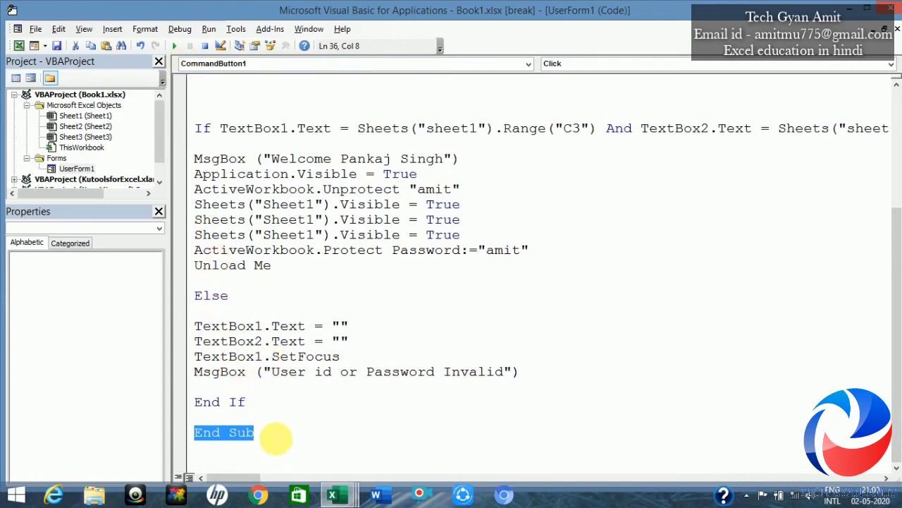
left_click(273, 439)
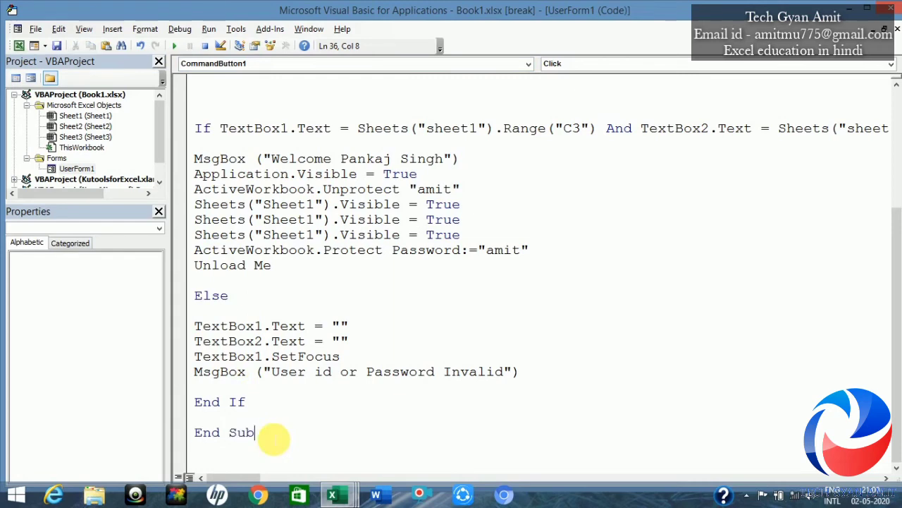
key("BackSpace")
key("BackSpace")
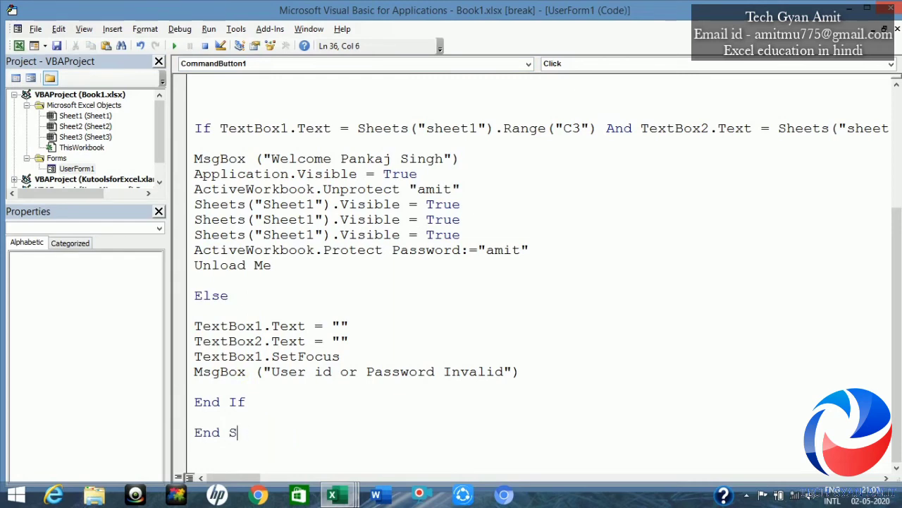
key("BackSpace")
key("BackSpace")
key("BackSpace")
key("BackSpace")
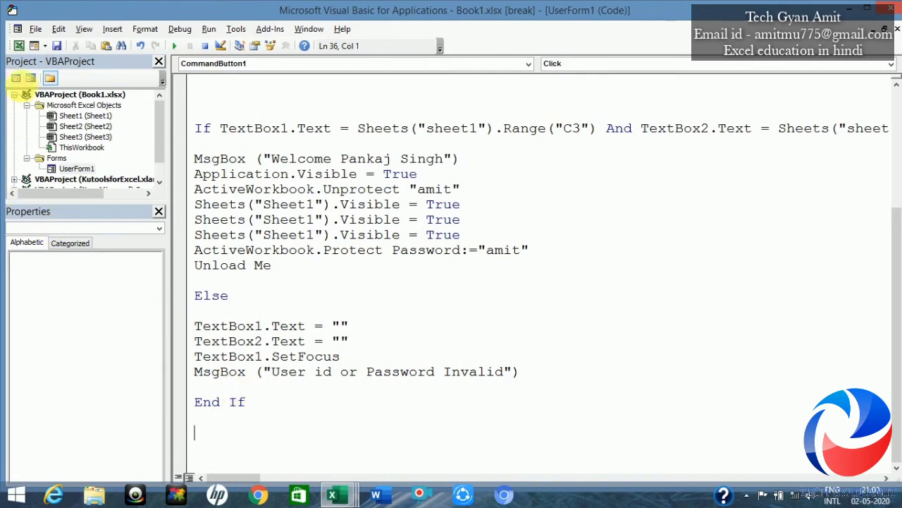
Rerun the code, dismiss the Expected End Sub and Block If errors, restoring End Sub.
left_click(173, 47)
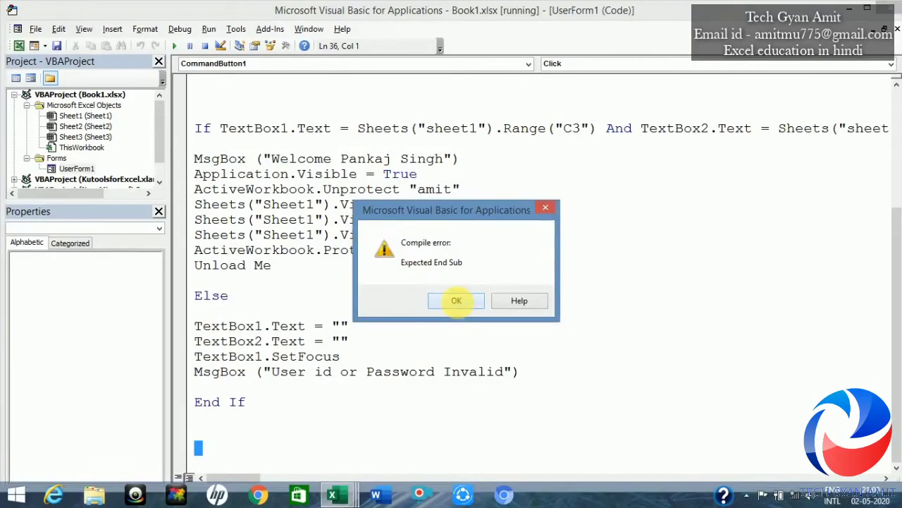
left_click(457, 301)
type("End Sub")
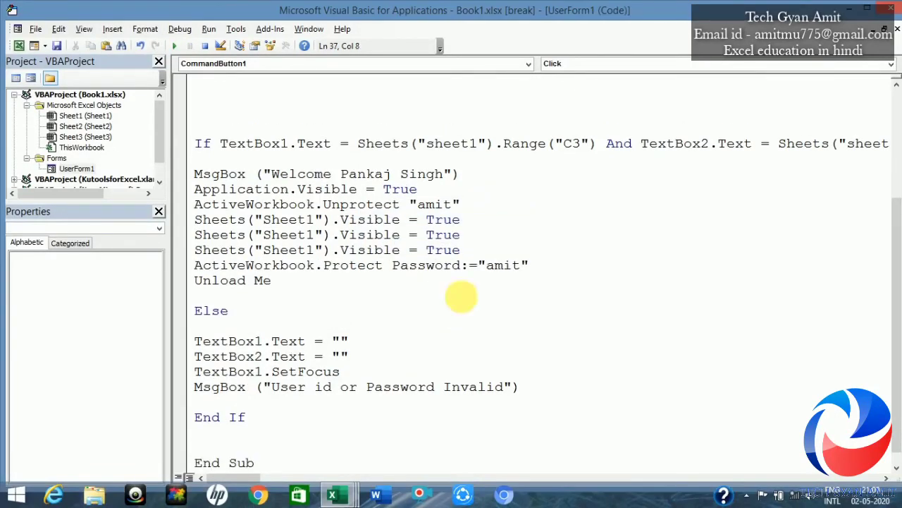
left_click(174, 47)
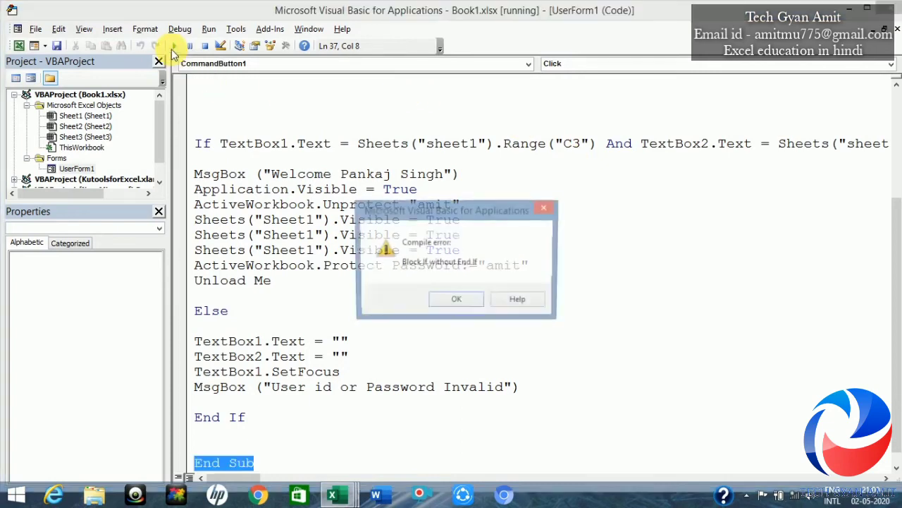
left_click(441, 299)
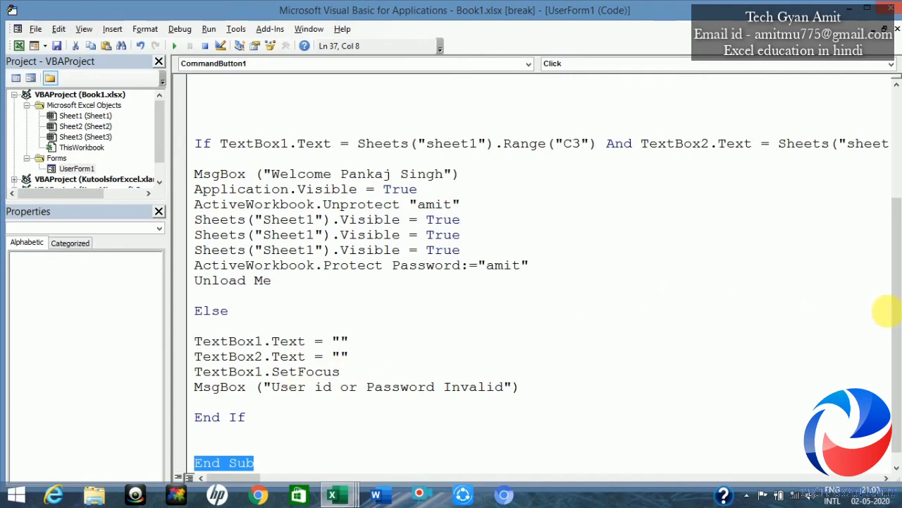
left_click_drag(893, 309, 861, 162)
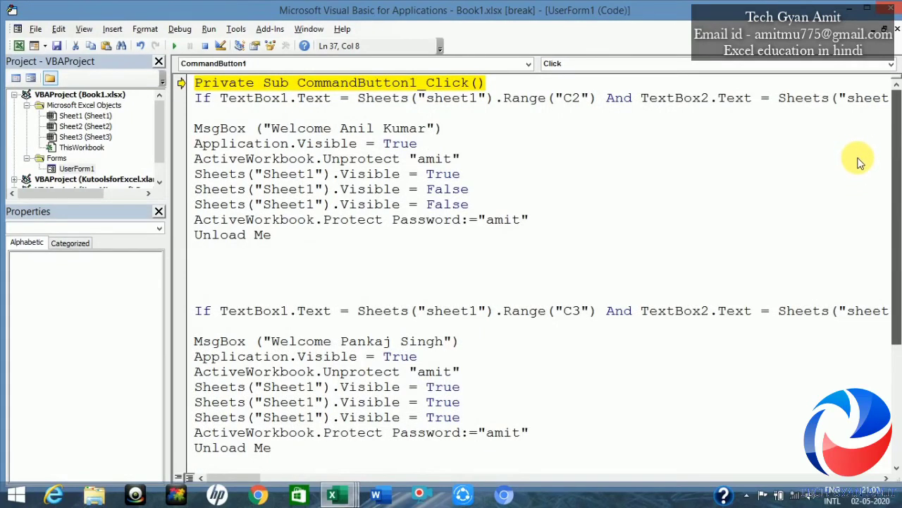
Add End If after the first login block, resume running, and close the welcome message.
left_click(227, 273)
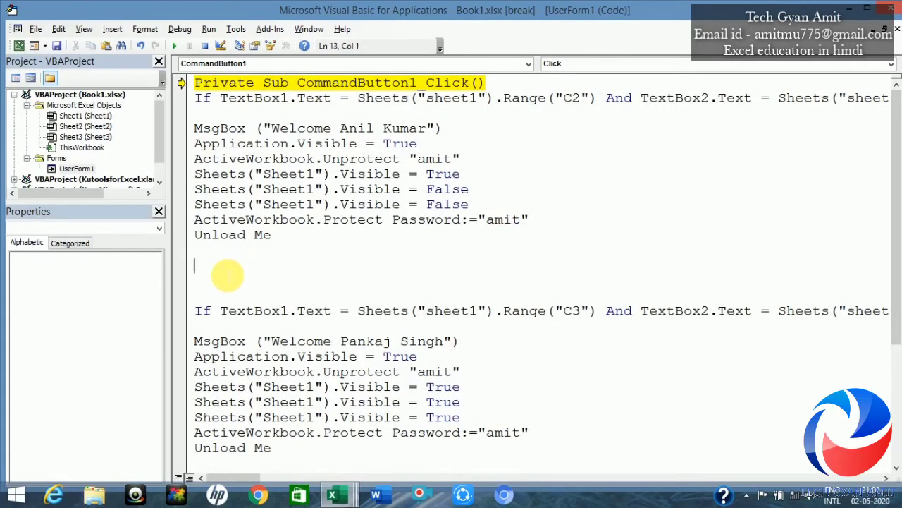
type("End If")
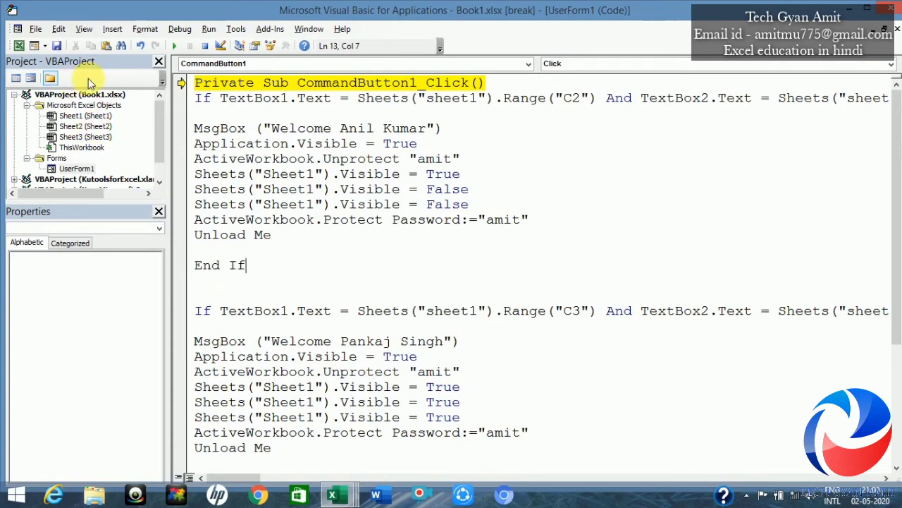
left_click(175, 45)
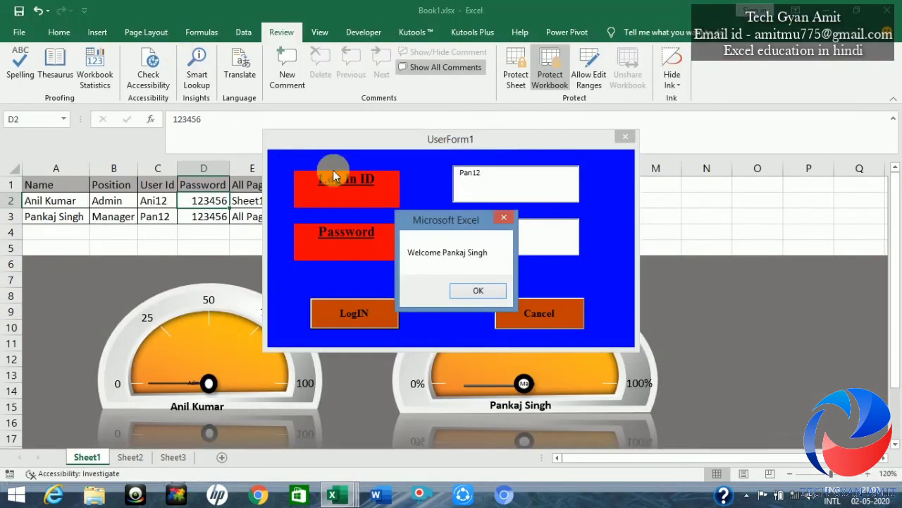
left_click(475, 296)
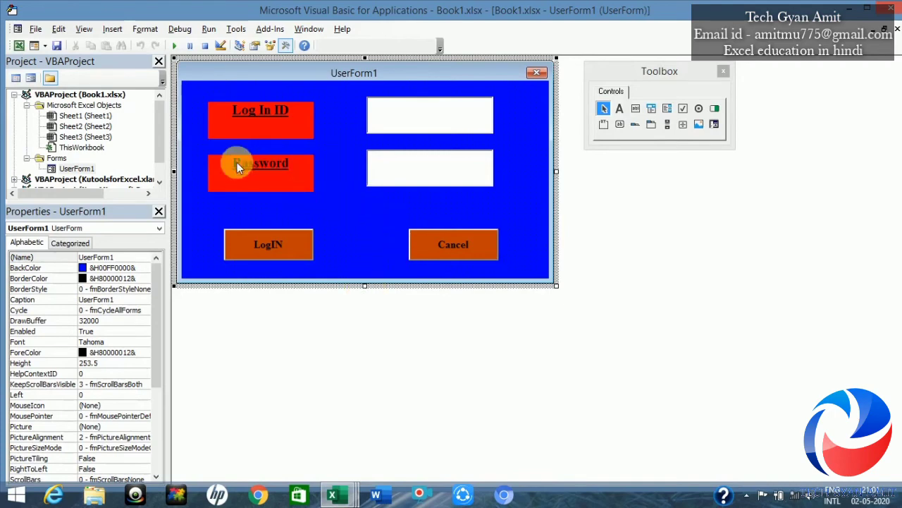
Rerun the form, log in as the second user, and acknowledge the welcome message.
left_click(174, 45)
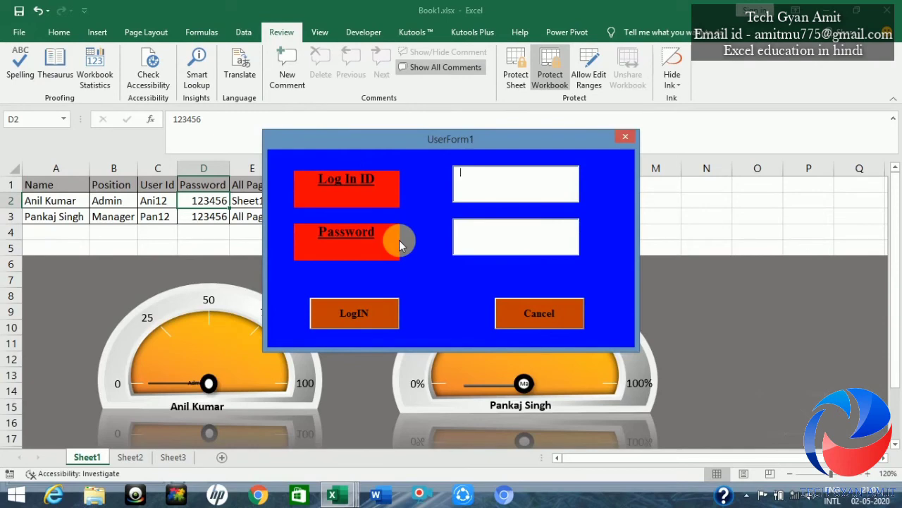
type("Pan12")
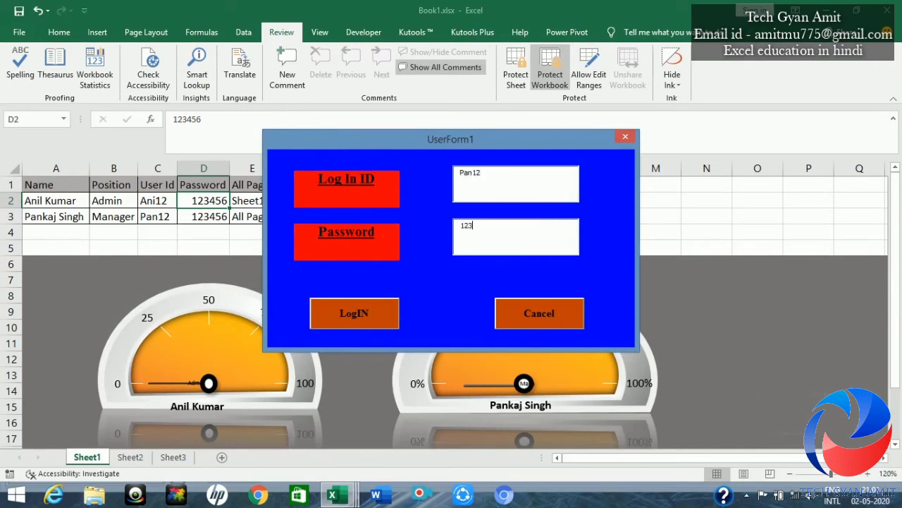
left_click(351, 310)
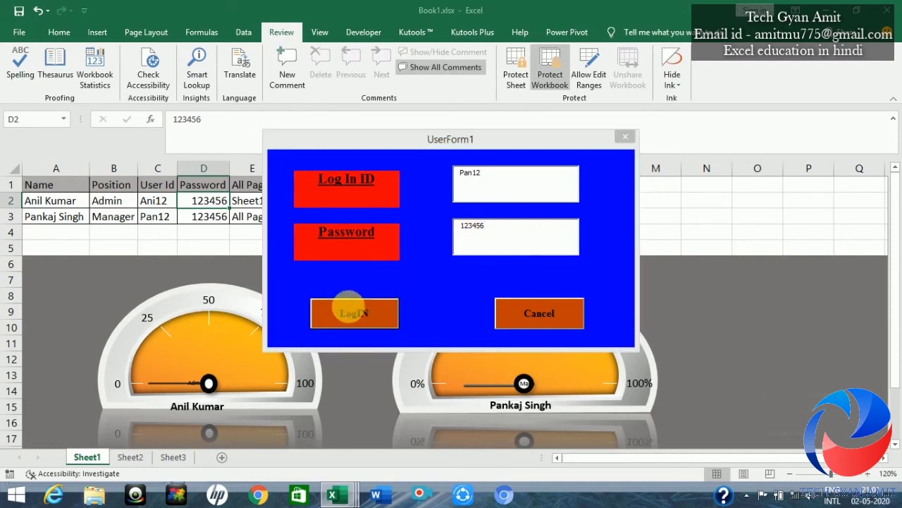
left_click(475, 293)
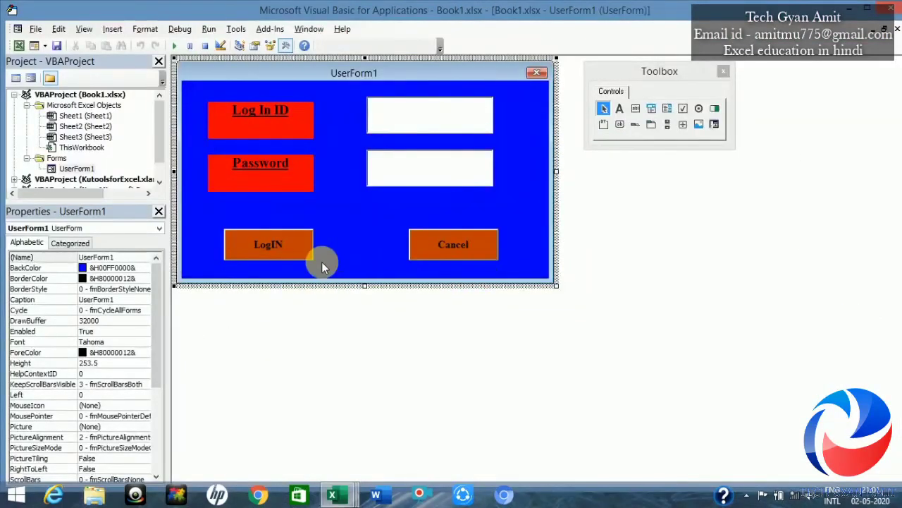
Close the running form and set TextBox2's PasswordChar property to *.
left_click(265, 248)
left_click(389, 161)
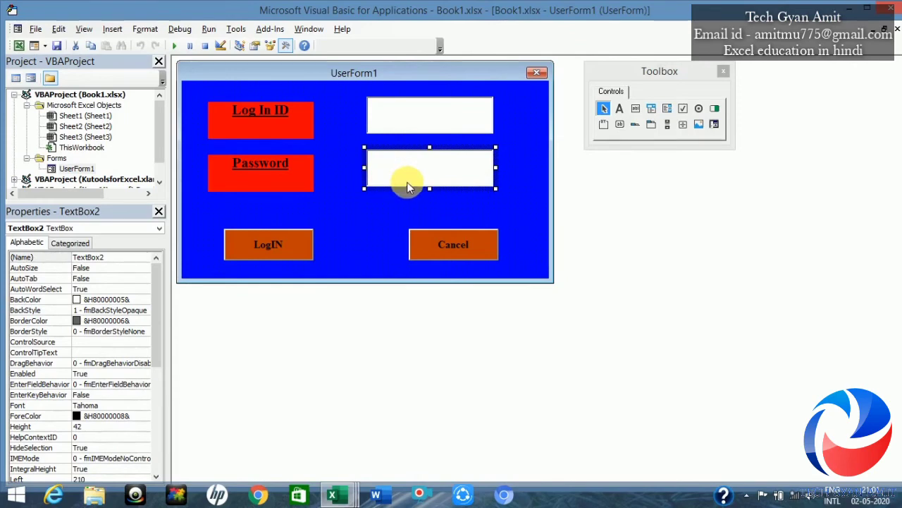
left_click(68, 243)
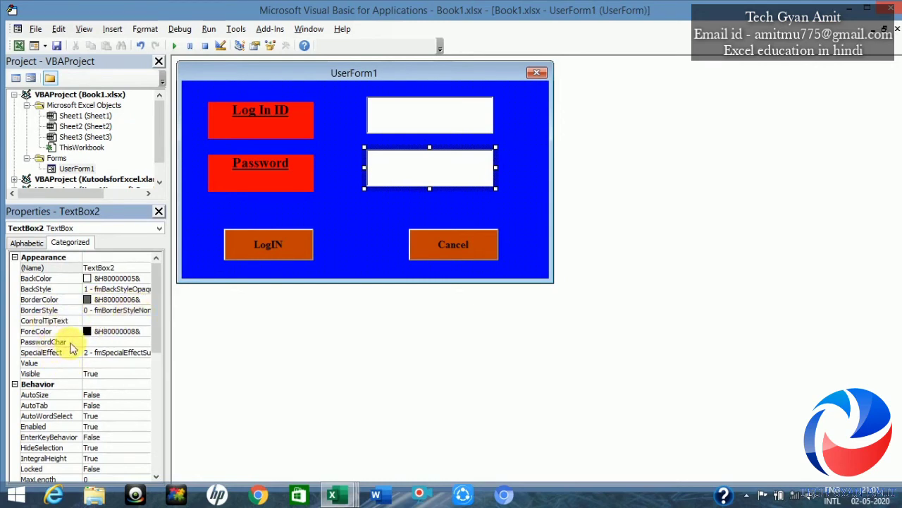
left_click(95, 342)
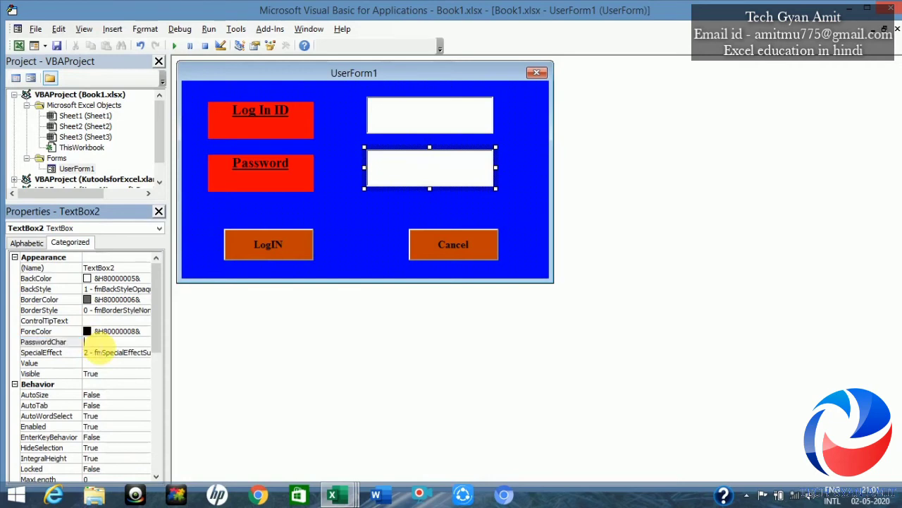
type("*")
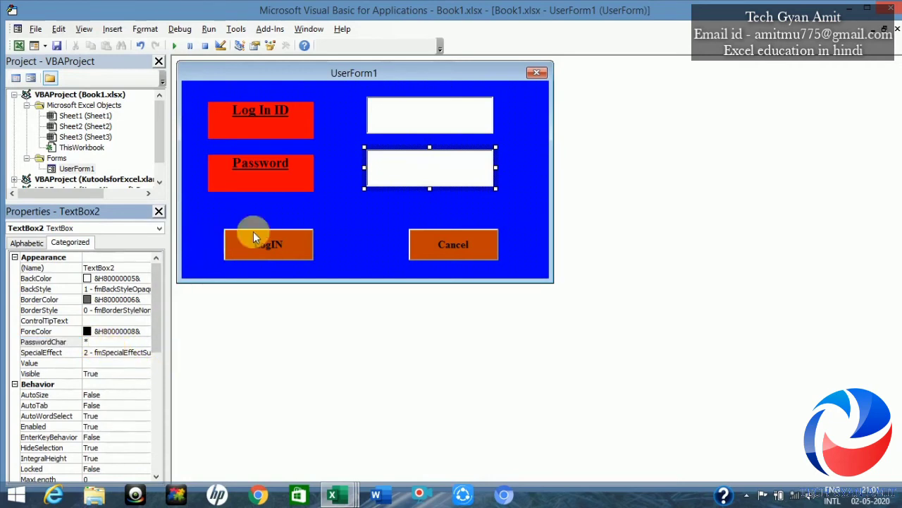
Save the VBA project past the macro-free warning and try running the form from the editor.
left_click(56, 45)
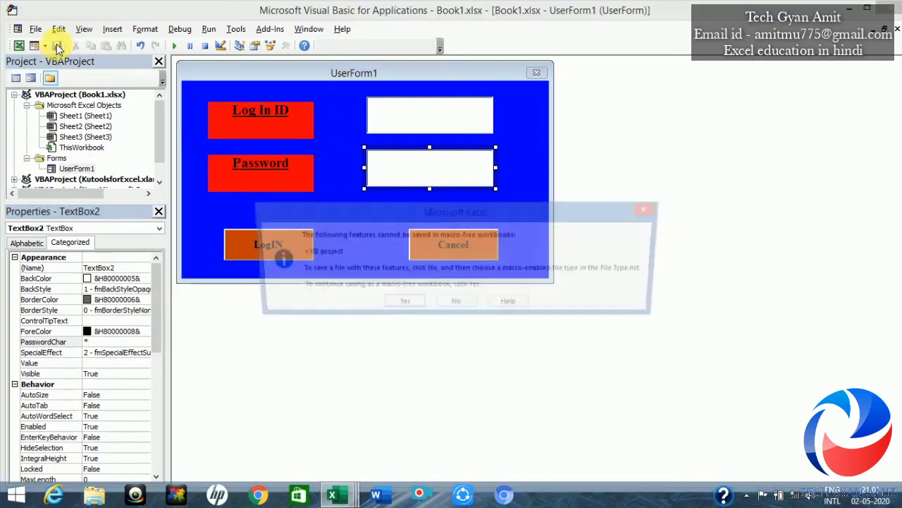
left_click(398, 304)
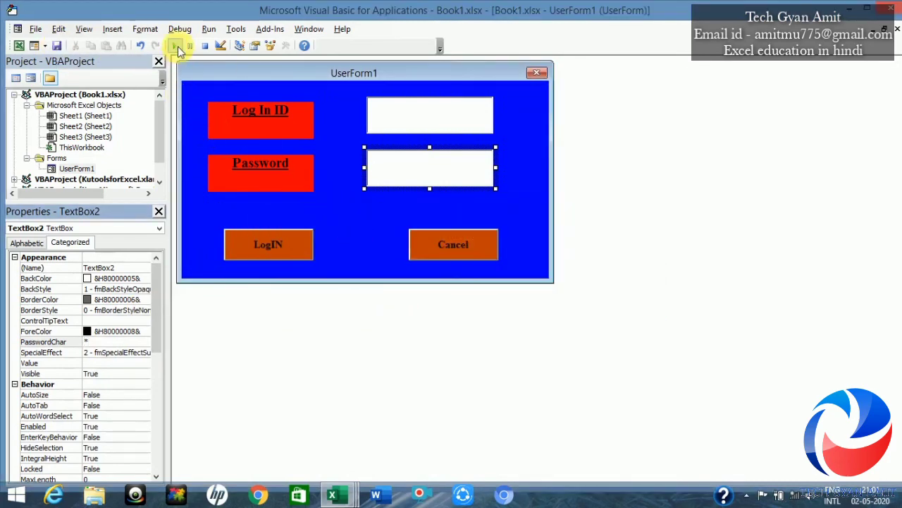
left_click(175, 45)
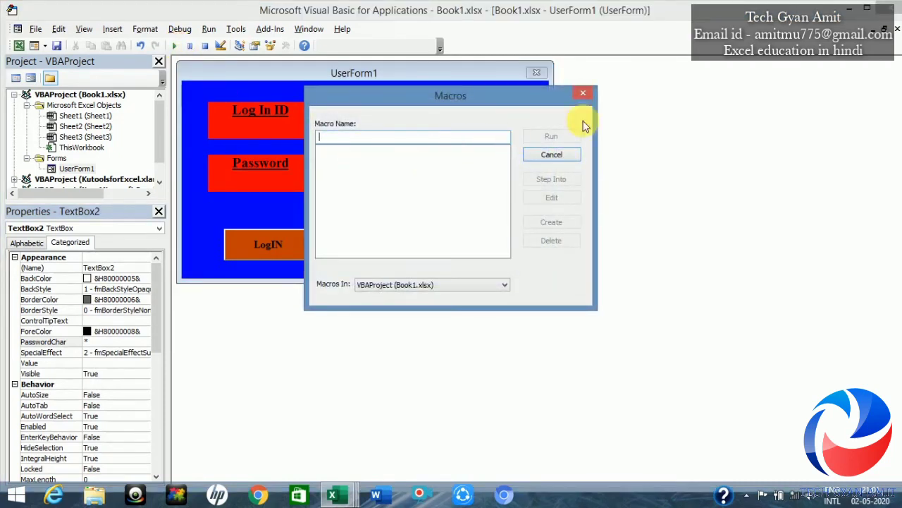
left_click(583, 94)
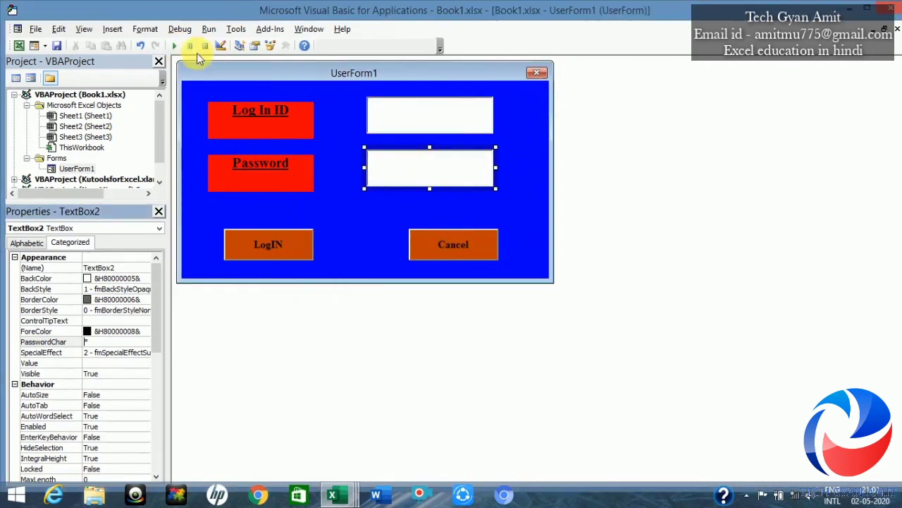
Retry running the form twice, dismissing the empty Macros list each time, then close the VBA editor.
left_click(175, 46)
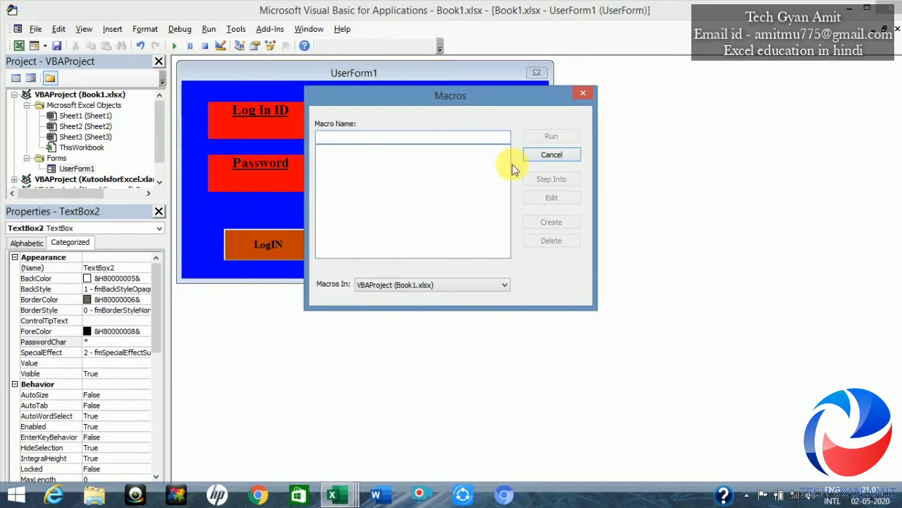
left_click(583, 94)
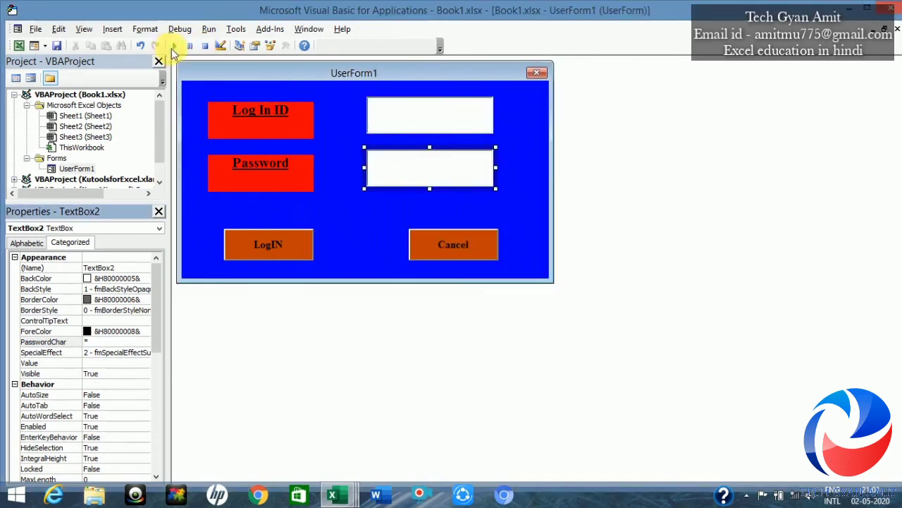
left_click(176, 48)
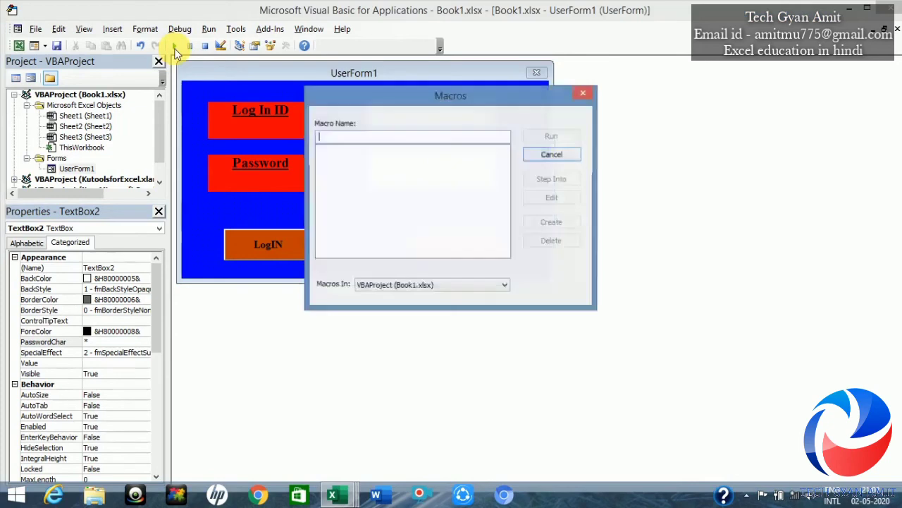
left_click(583, 93)
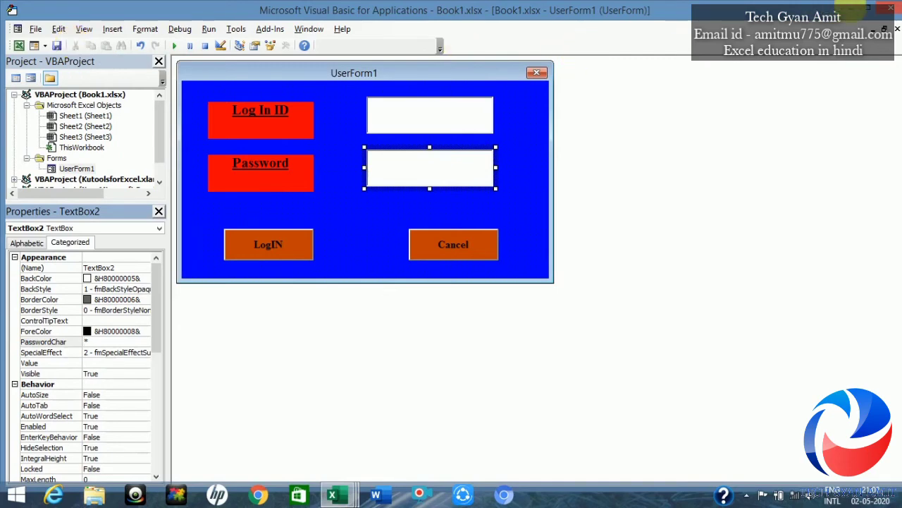
left_click(893, 11)
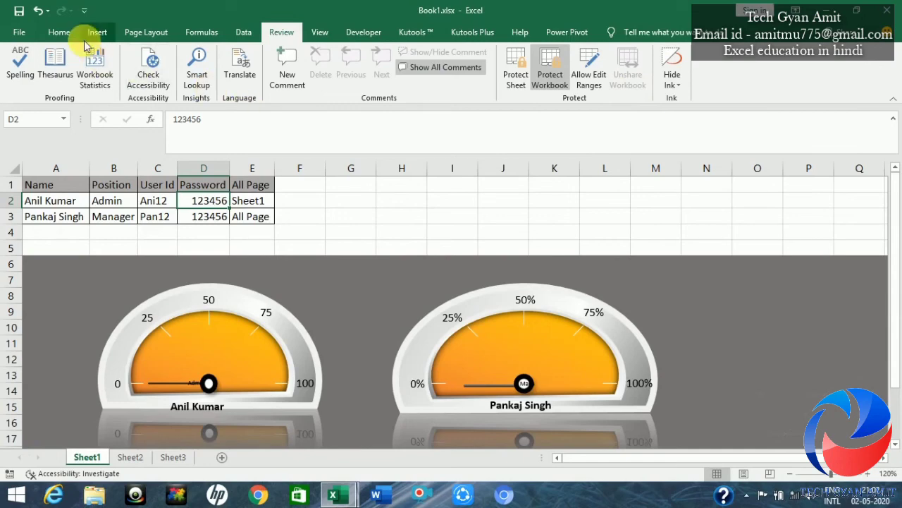
Save the workbook to the Desktop as 'Log In ID' in Excel Macro-Enabled Workbook (*.xlsm) format.
left_click(16, 33)
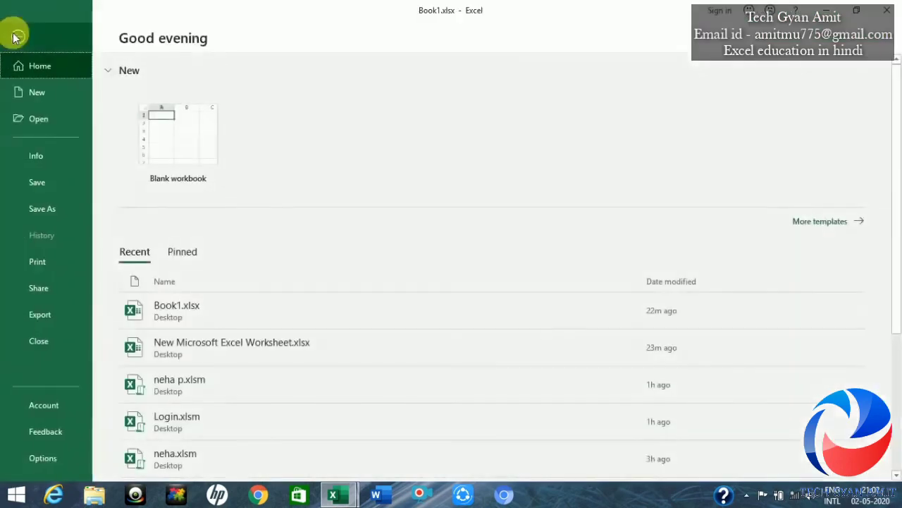
left_click(49, 211)
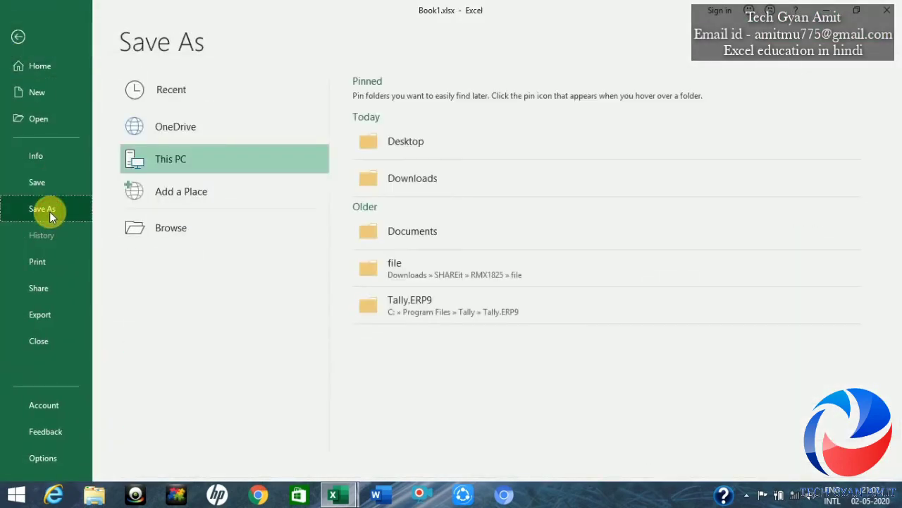
left_click(424, 139)
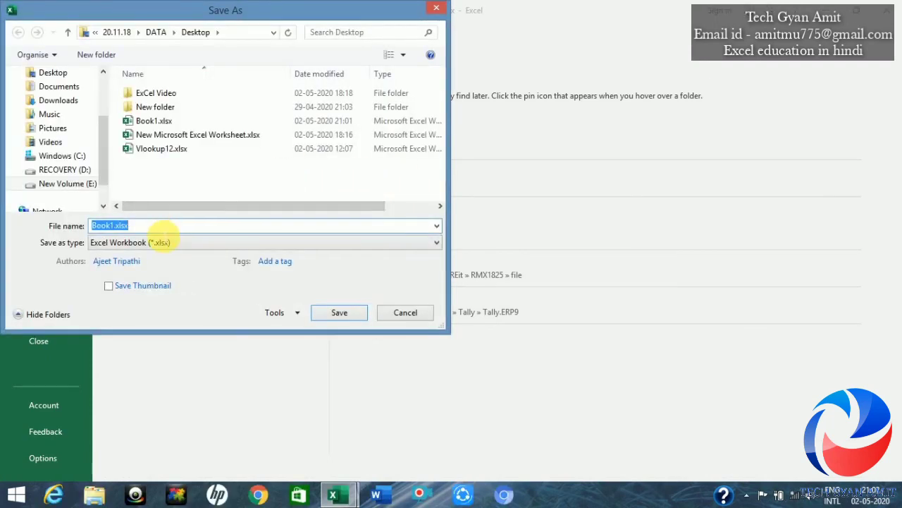
left_click(161, 229)
key("BackSpace")
key("BackSpace")
key("BackSpace")
key("BackSpace")
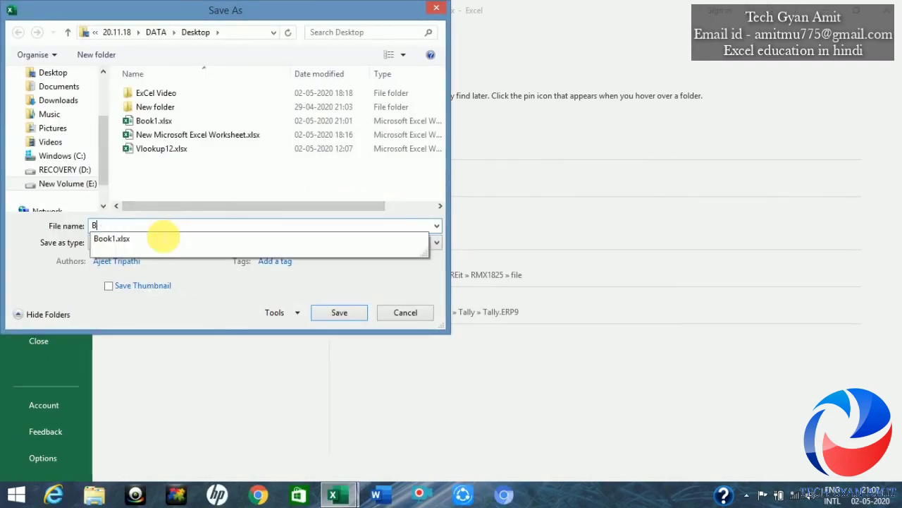
key("BackSpace")
type("Lo")
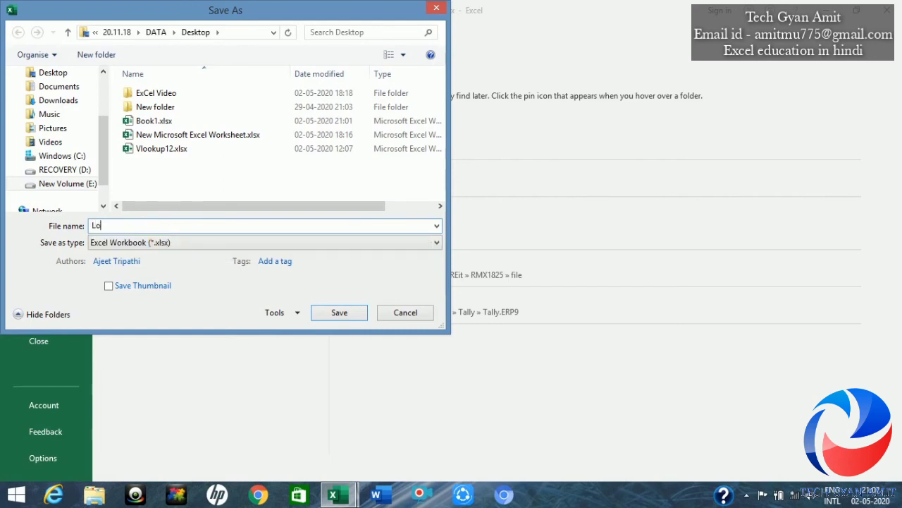
type("g In I")
type("D")
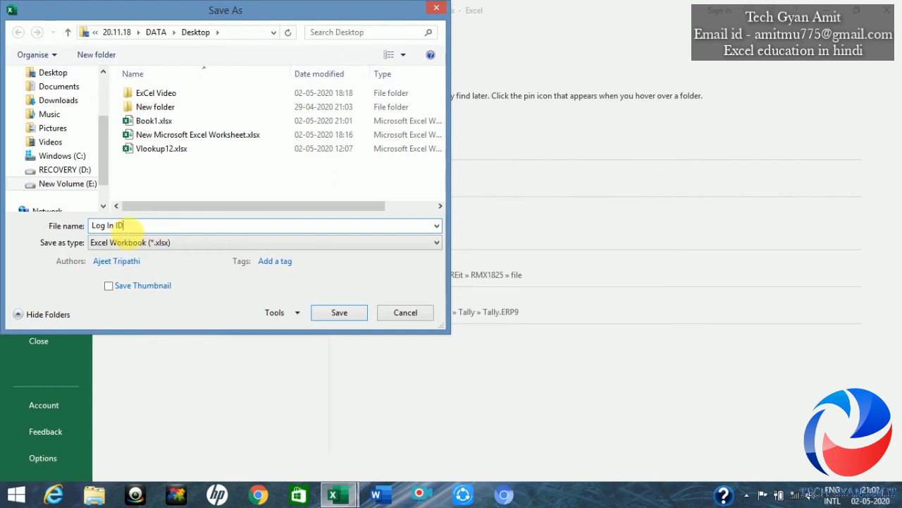
left_click(121, 243)
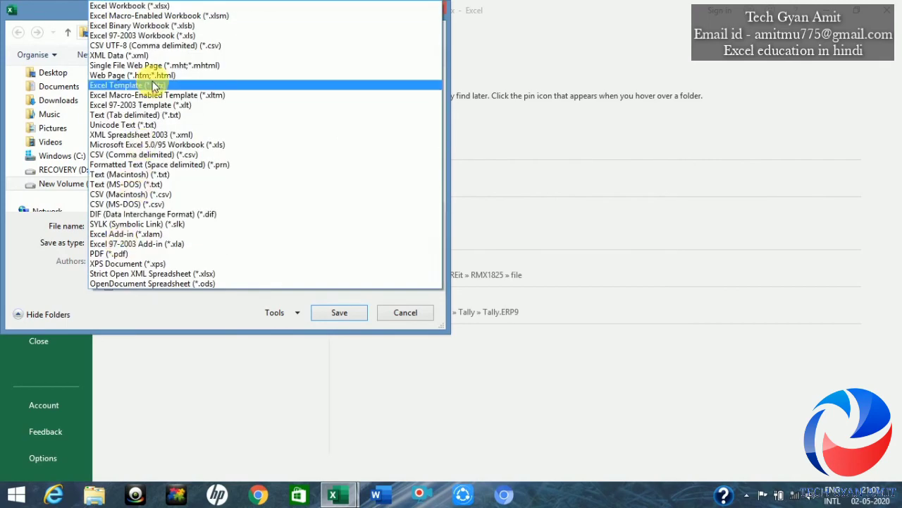
left_click(166, 16)
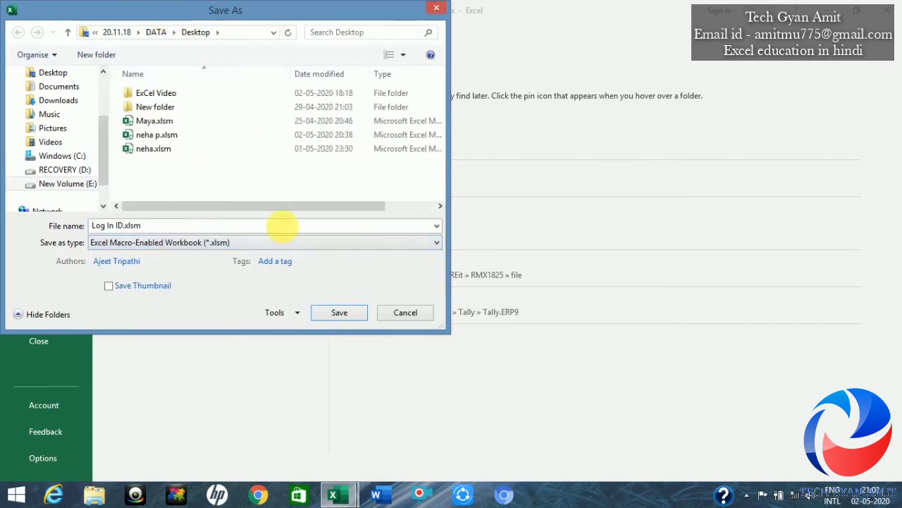
left_click(339, 315)
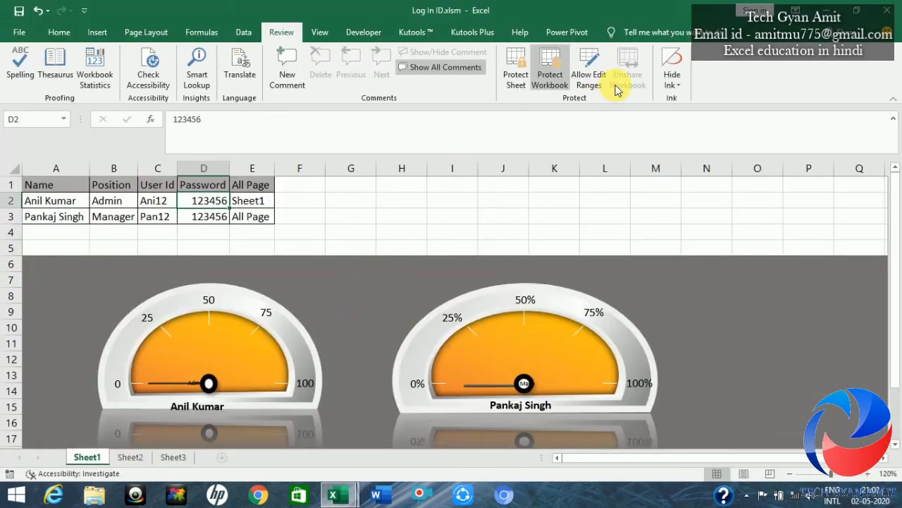
Close both workbooks, keeping the personal macro workbook changes, and reopen Log In ID.xlsm.
left_click(882, 13)
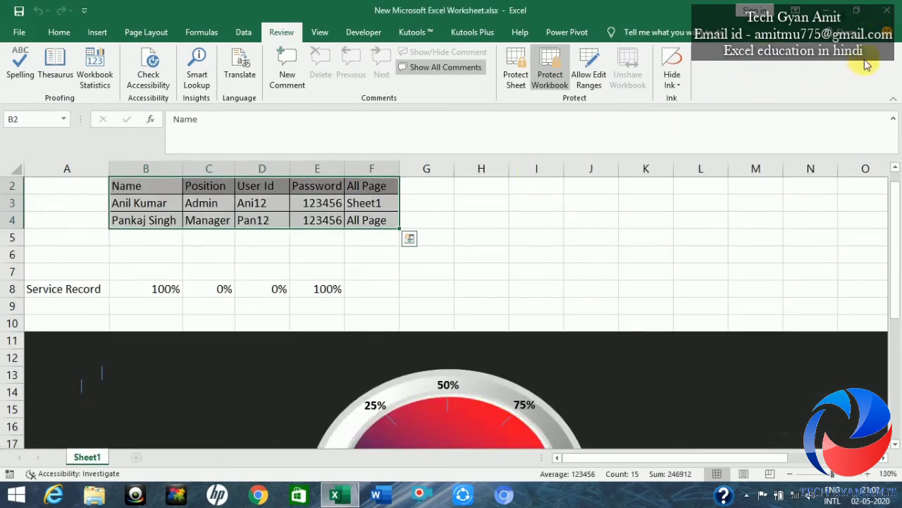
left_click(887, 11)
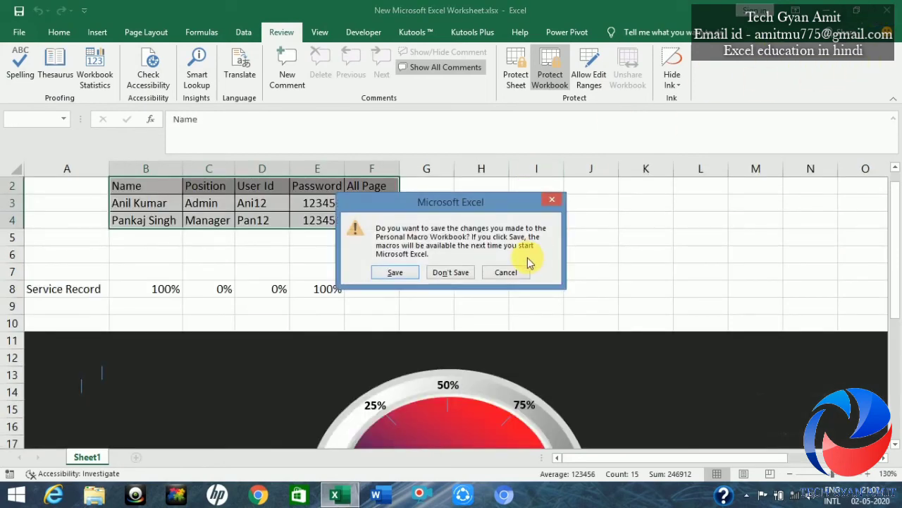
left_click(408, 273)
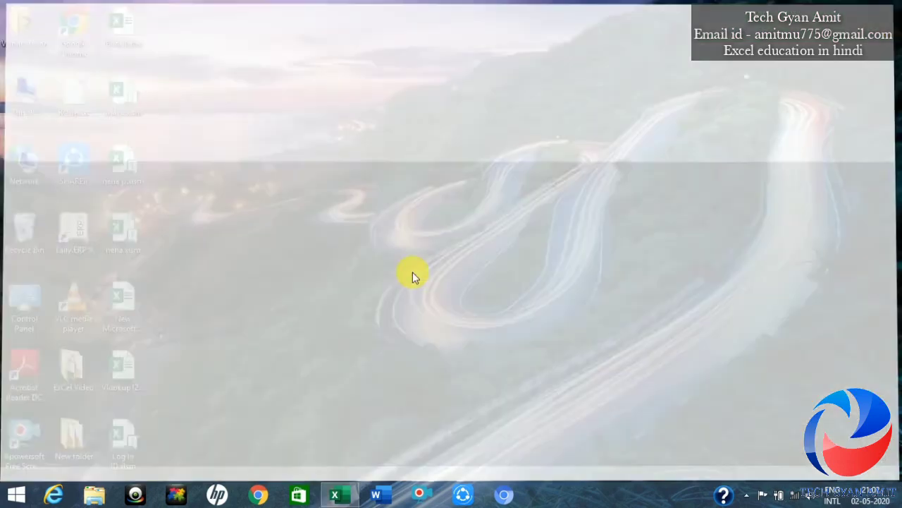
double_click(137, 440)
type("Pan")
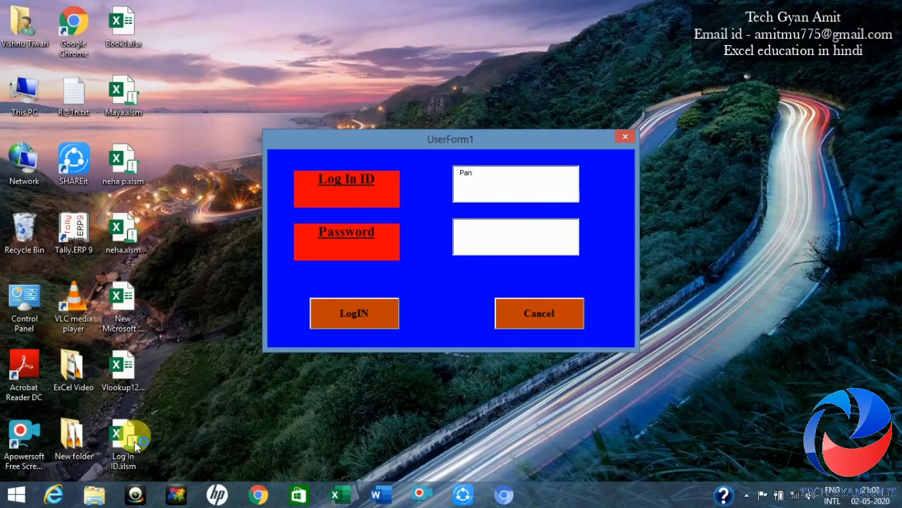
Log in through the form with a valid user ID and password, then dismiss the welcome message.
type("12")
key("Tab")
type("56")
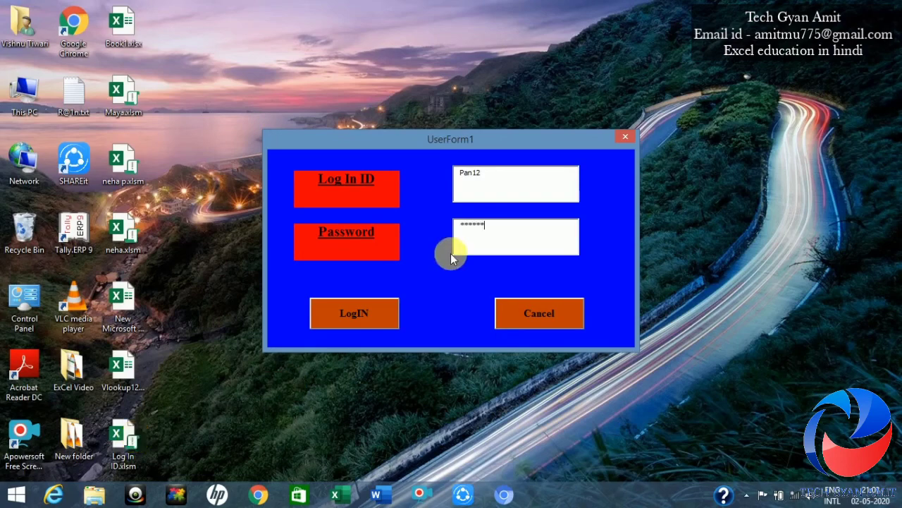
left_click(356, 314)
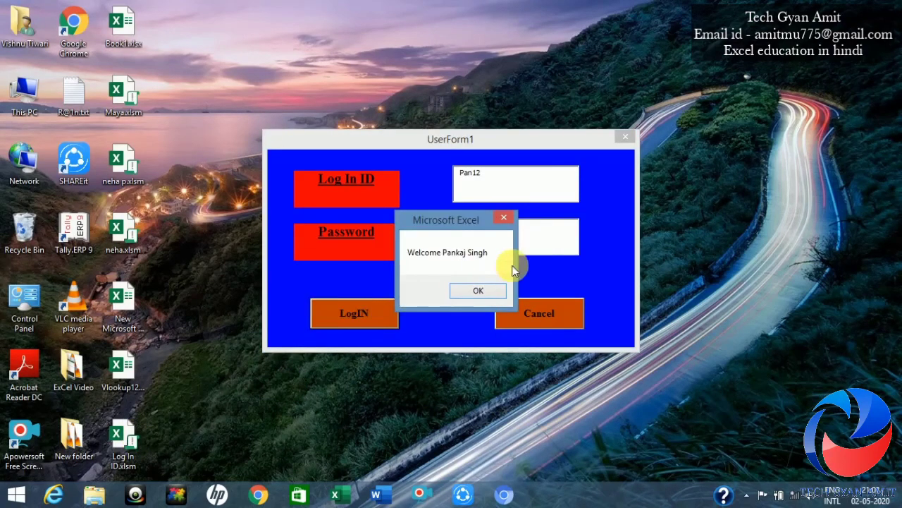
left_click(479, 291)
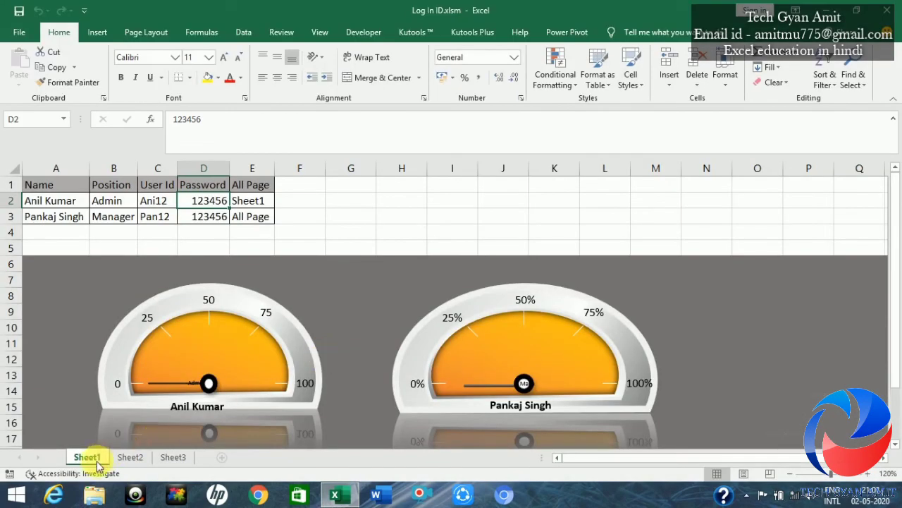
View Sheet3, Sheet2 and Sheet1 in turn, then show the Developer ribbon tab.
left_click(174, 457)
left_click(134, 457)
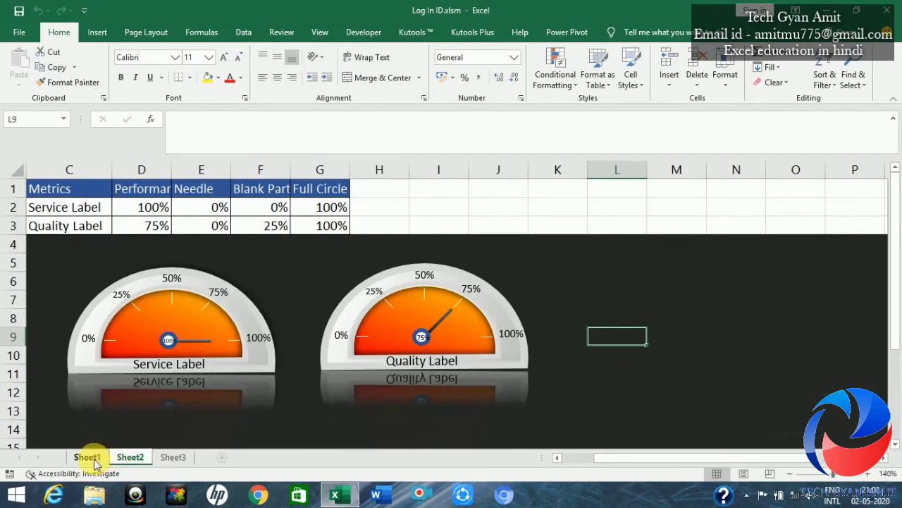
left_click(94, 459)
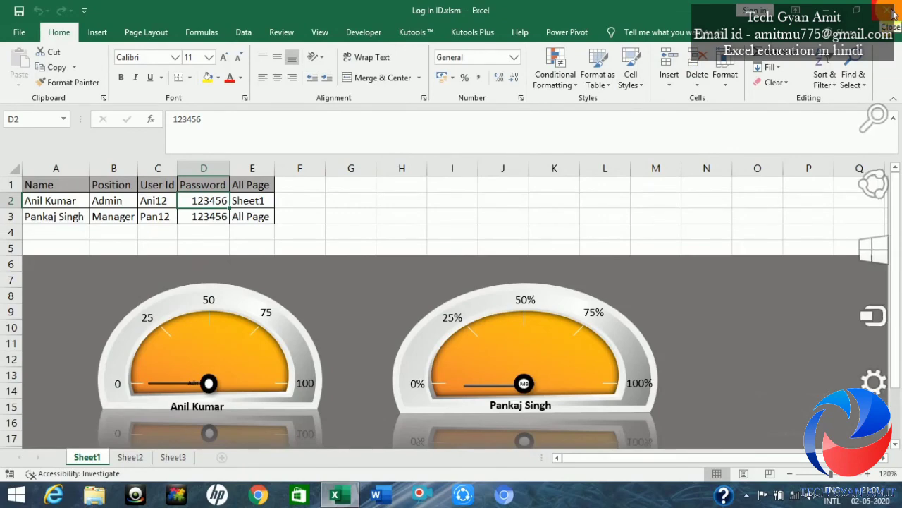
left_click(365, 35)
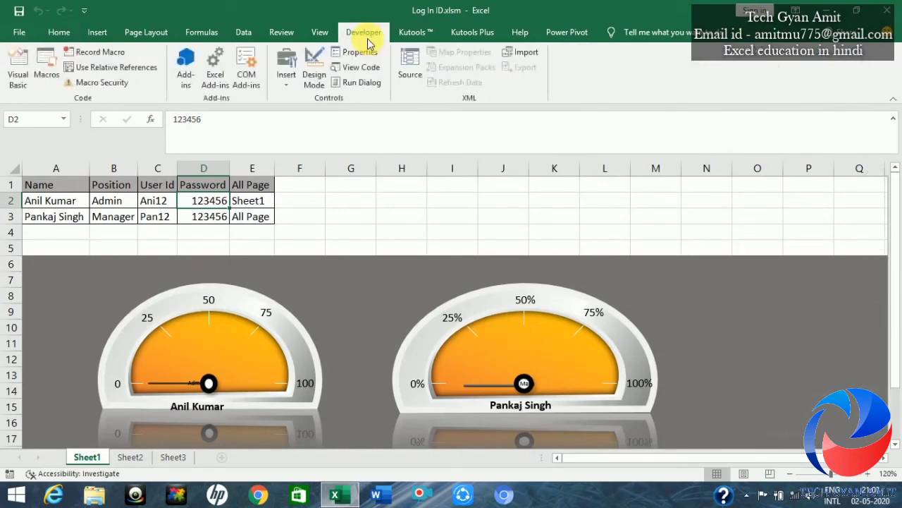
Add 'Unload Me' to UserForm1's CommandButton2_Click (Cancel) procedure, then close the VBA editor.
left_click(20, 74)
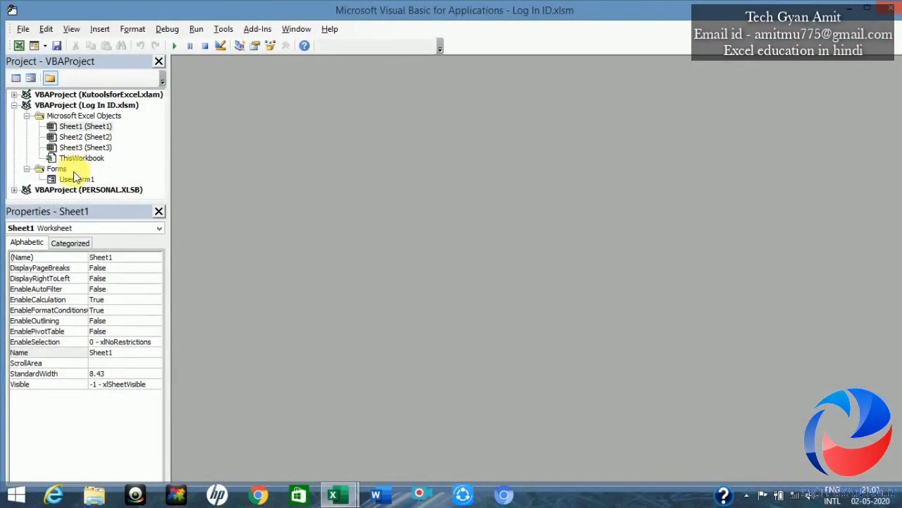
double_click(75, 179)
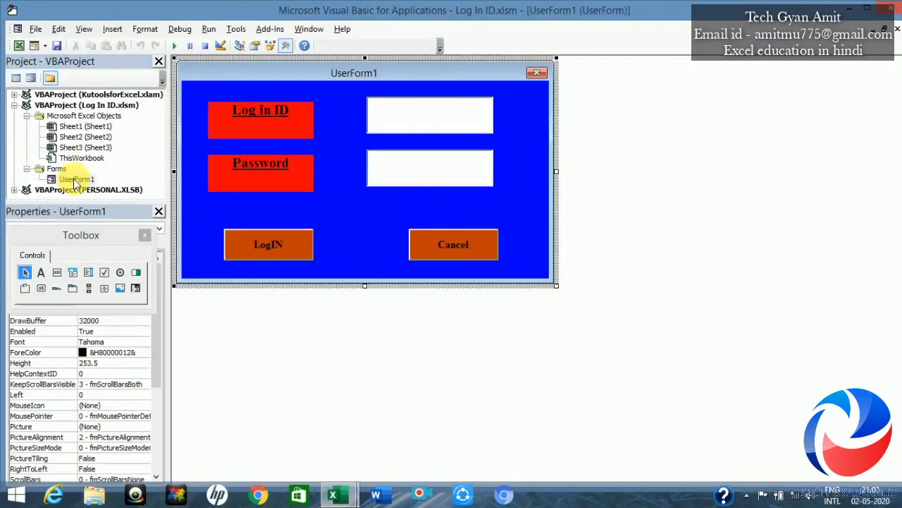
left_click(447, 240)
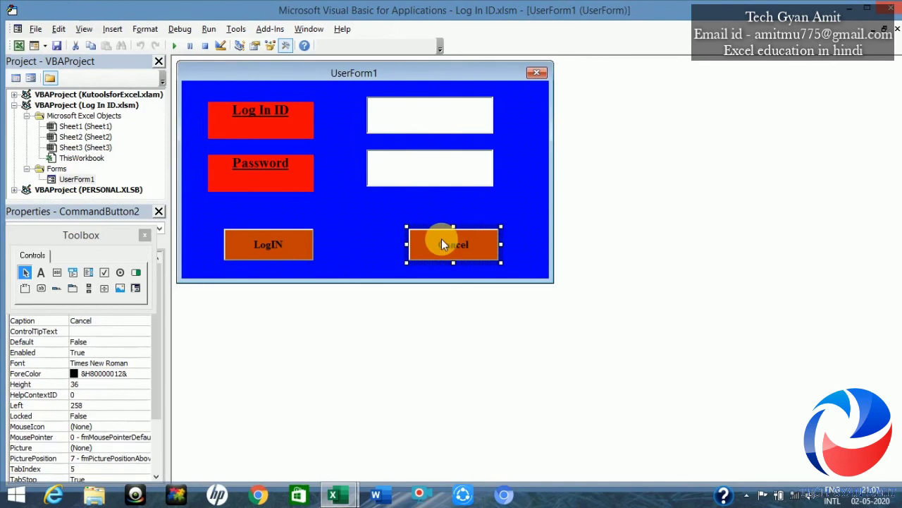
double_click(443, 244)
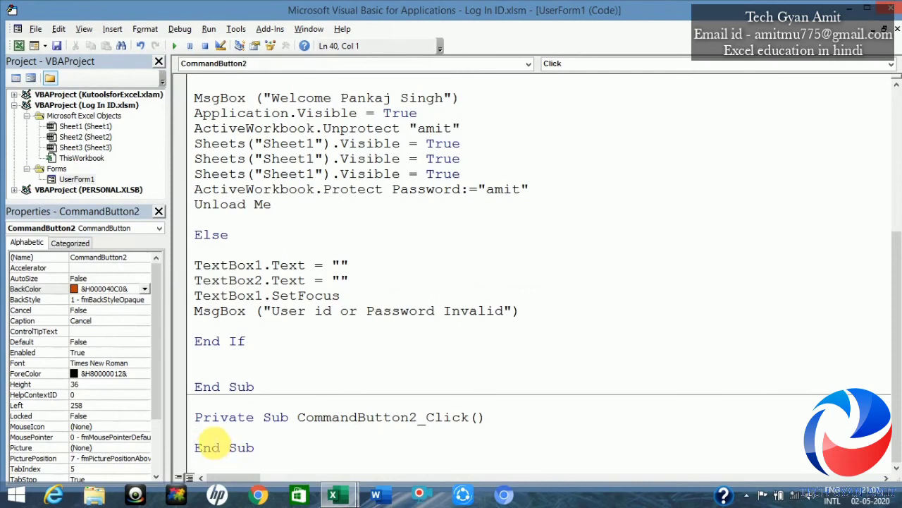
type("un")
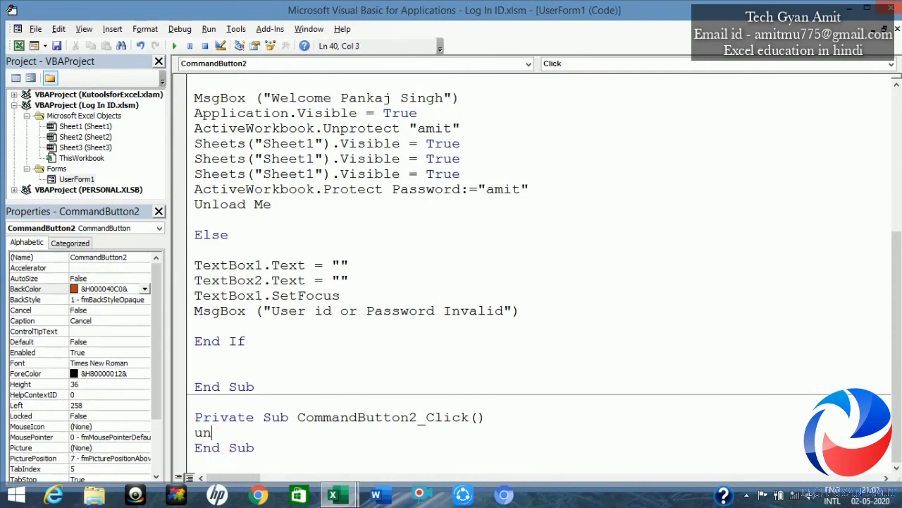
type("lo")
type("ad me")
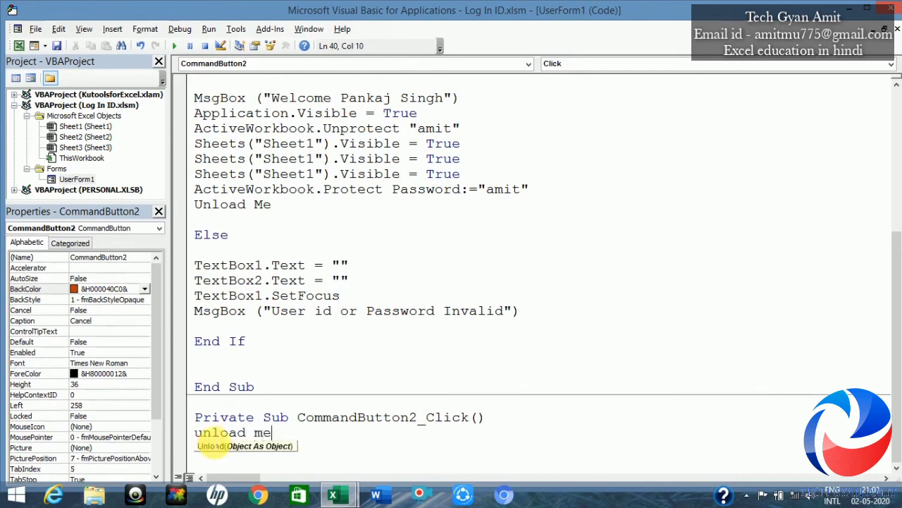
key("Return")
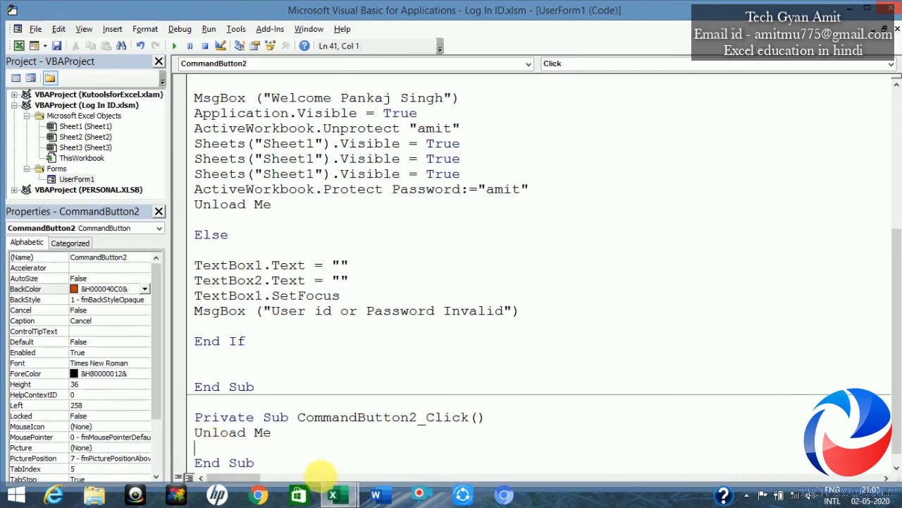
left_click(59, 47)
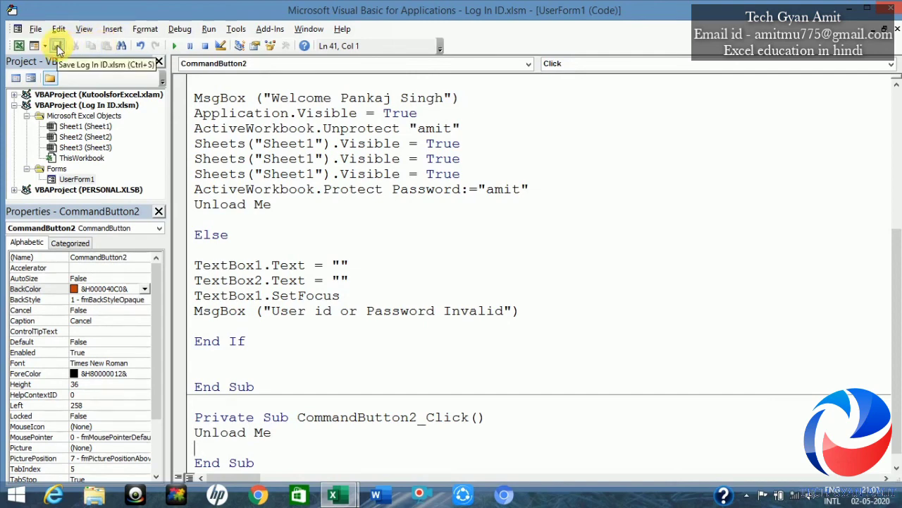
left_click(892, 11)
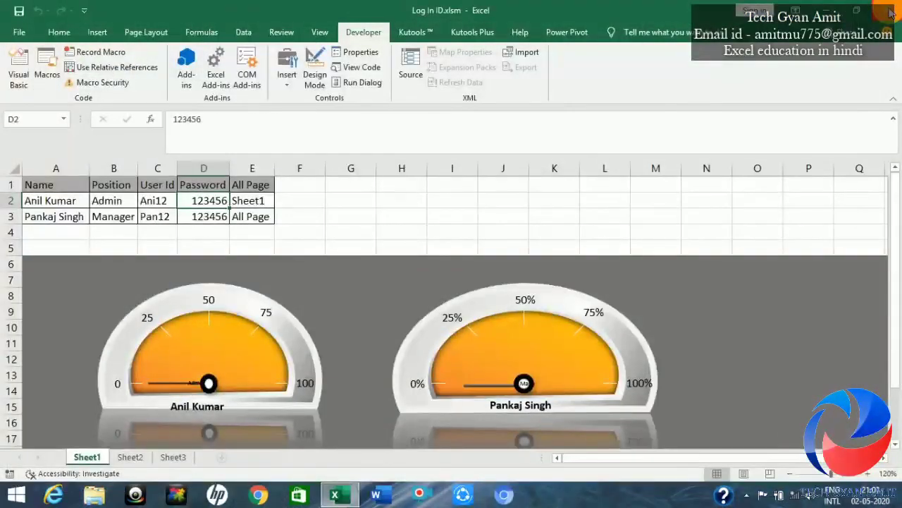
Close Excel saving changes, reopen Log In ID.xlsm, enter an ID and cancel the login form.
left_click(891, 12)
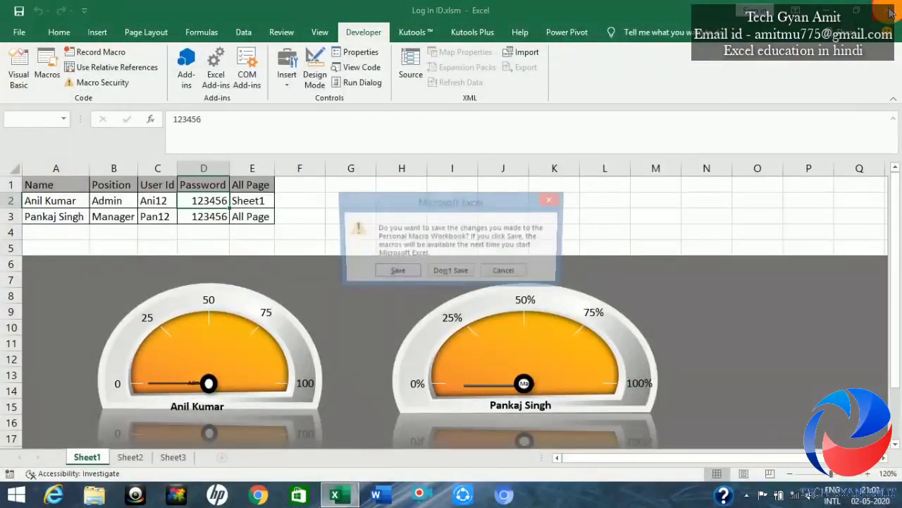
left_click(409, 274)
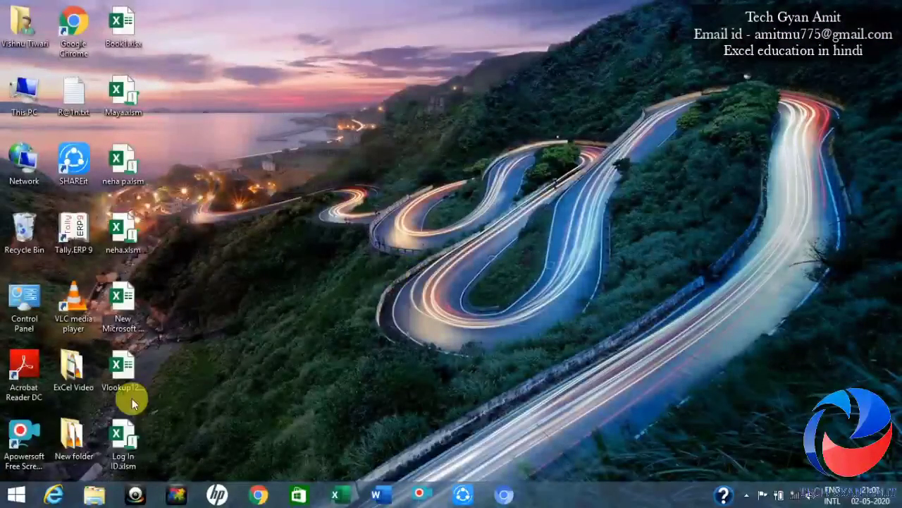
double_click(125, 432)
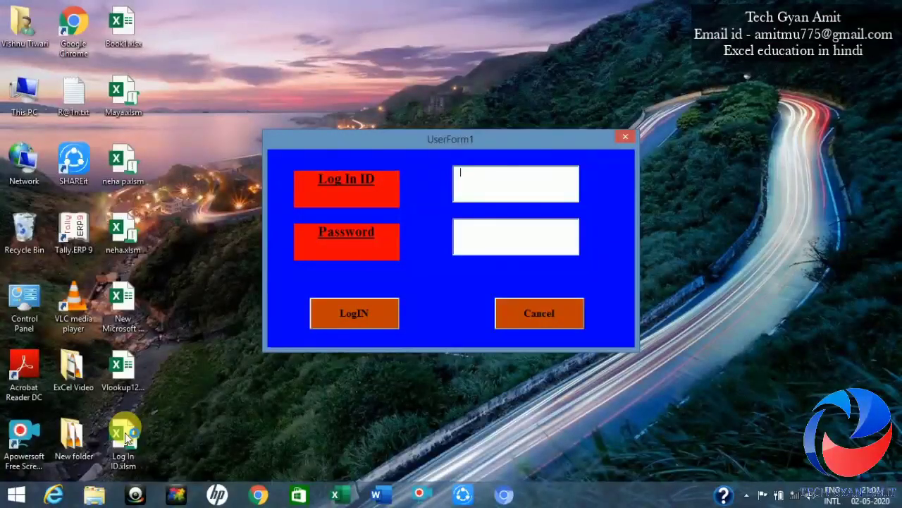
type("n")
type("45")
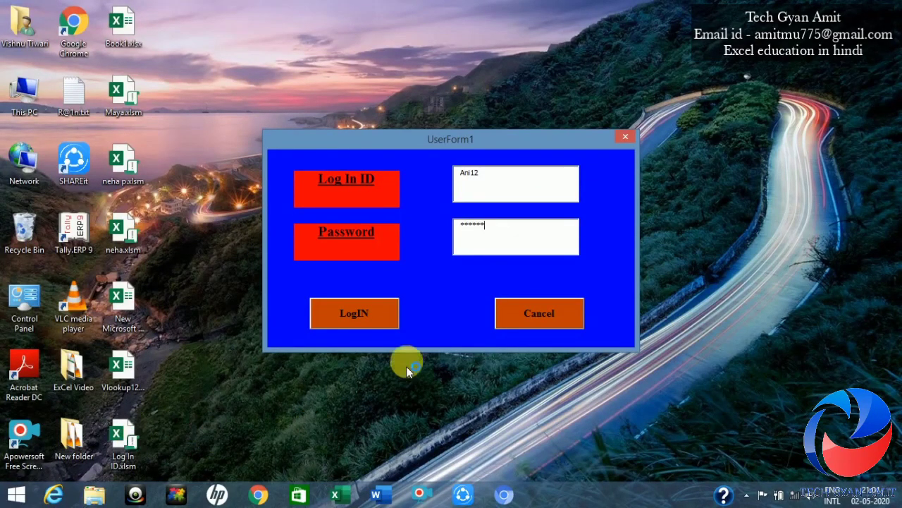
left_click(522, 319)
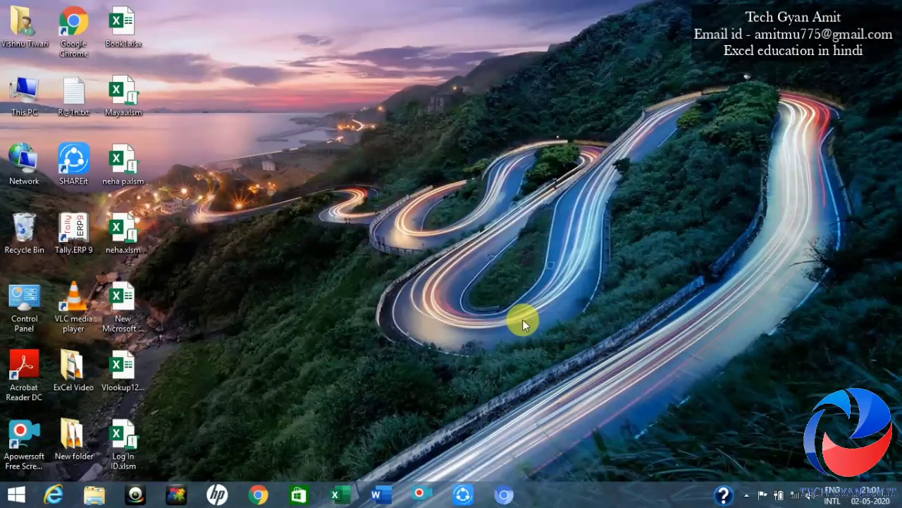
Reopen Log In ID.xlsm, then close Excel, saving the macro changes.
double_click(124, 441)
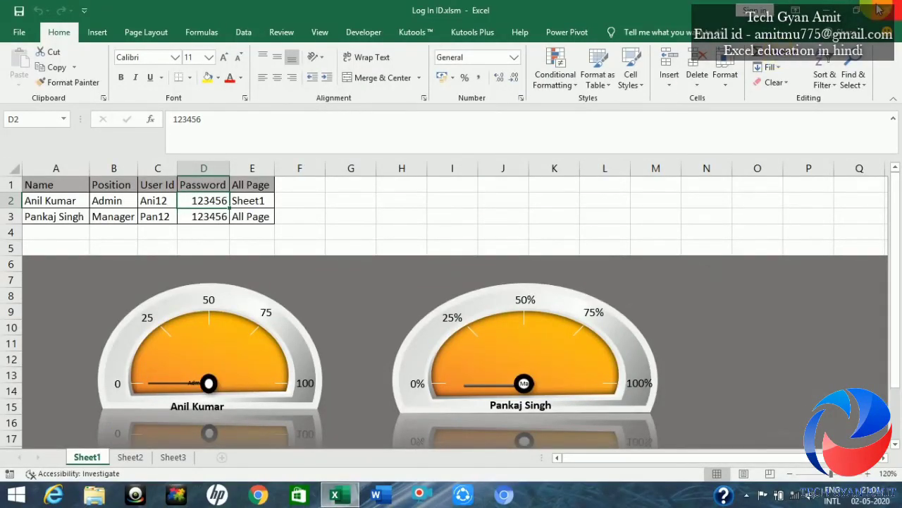
left_click(884, 10)
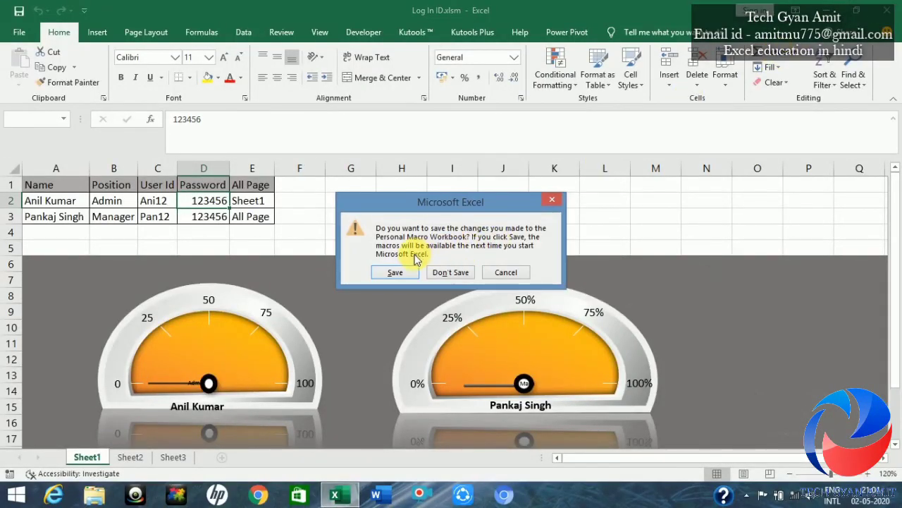
left_click(395, 272)
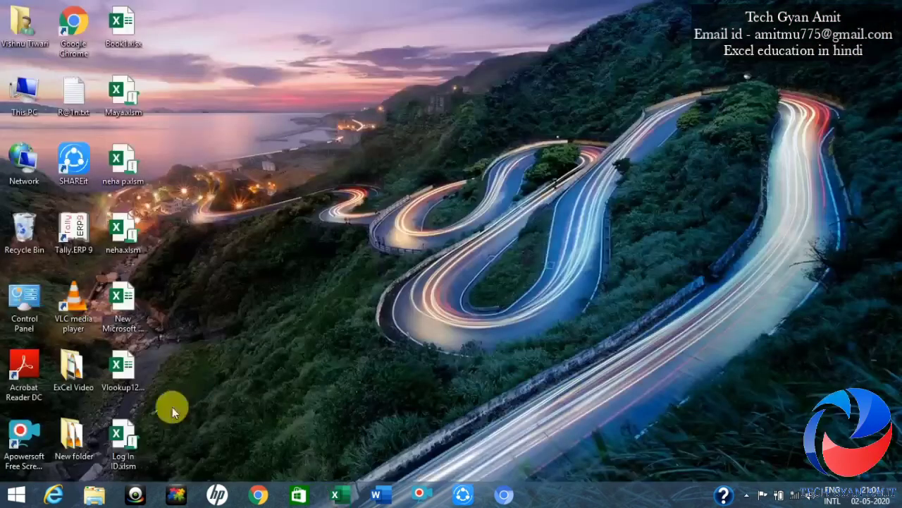
Reopen Log In ID.xlsm, submit an invalid ID, and dismiss the 'User id or Password Invalid' message.
double_click(137, 421)
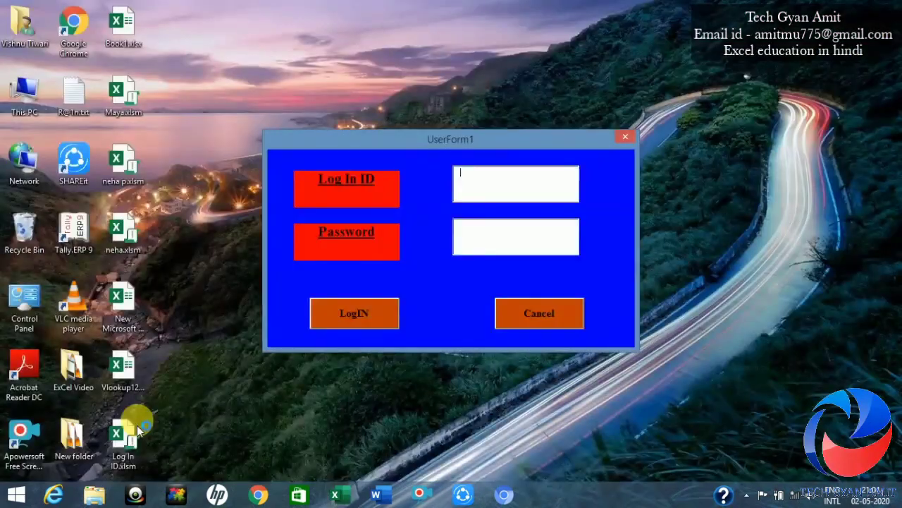
type("hfakhl")
type("23456")
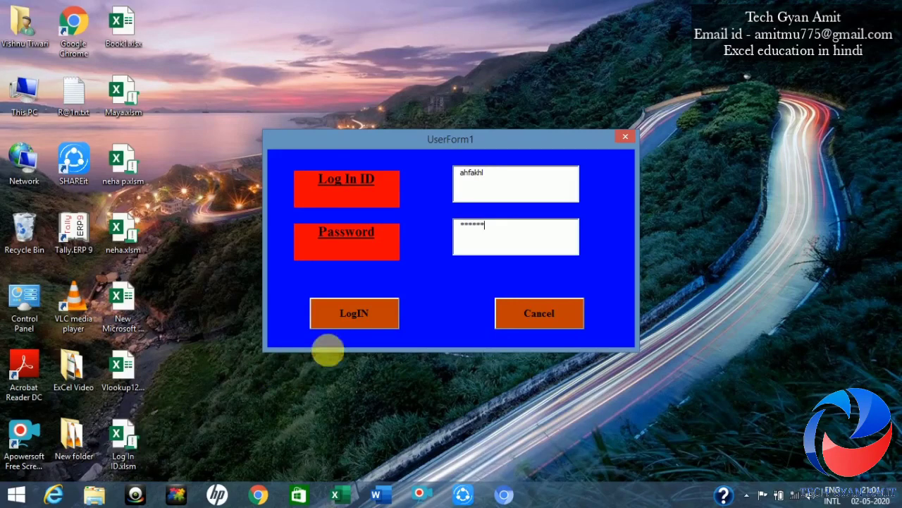
left_click(346, 317)
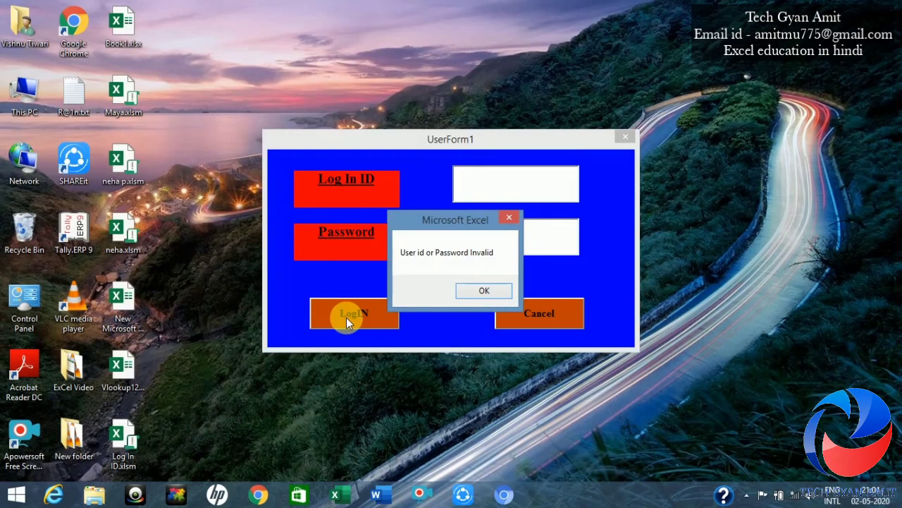
left_click(503, 215)
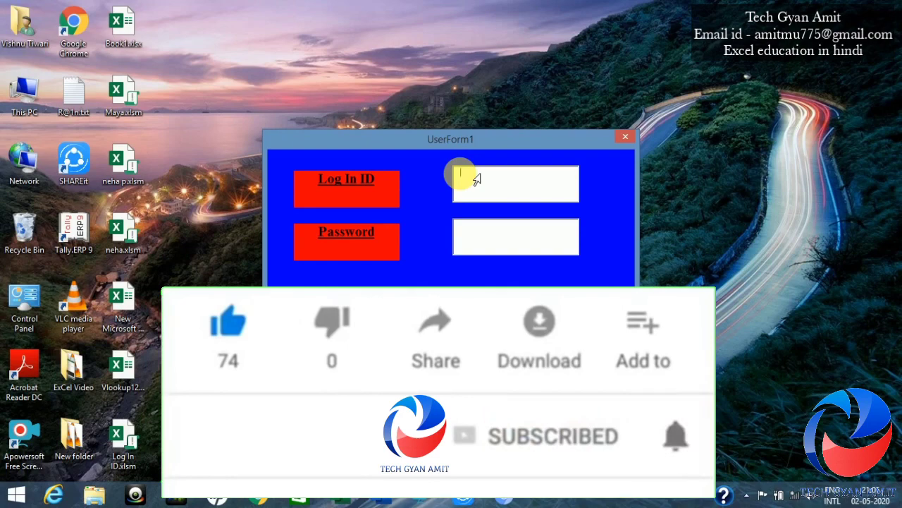
left_click(477, 180)
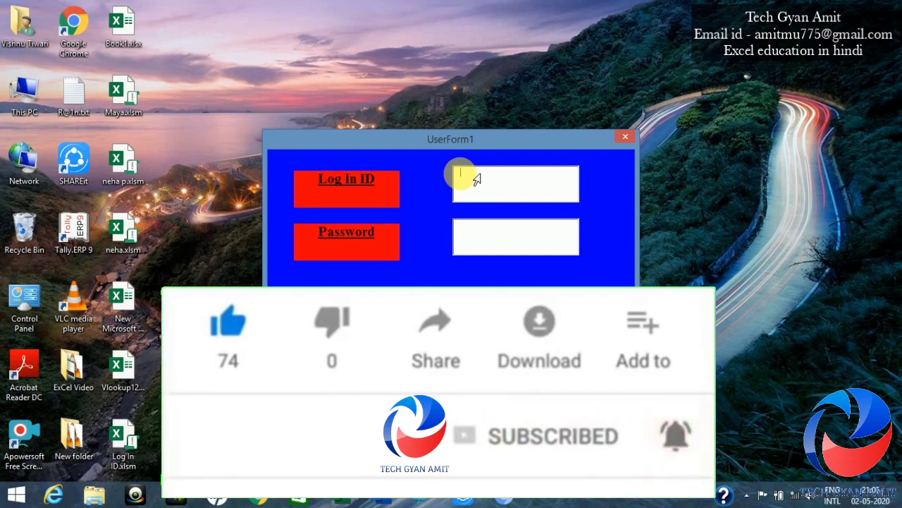